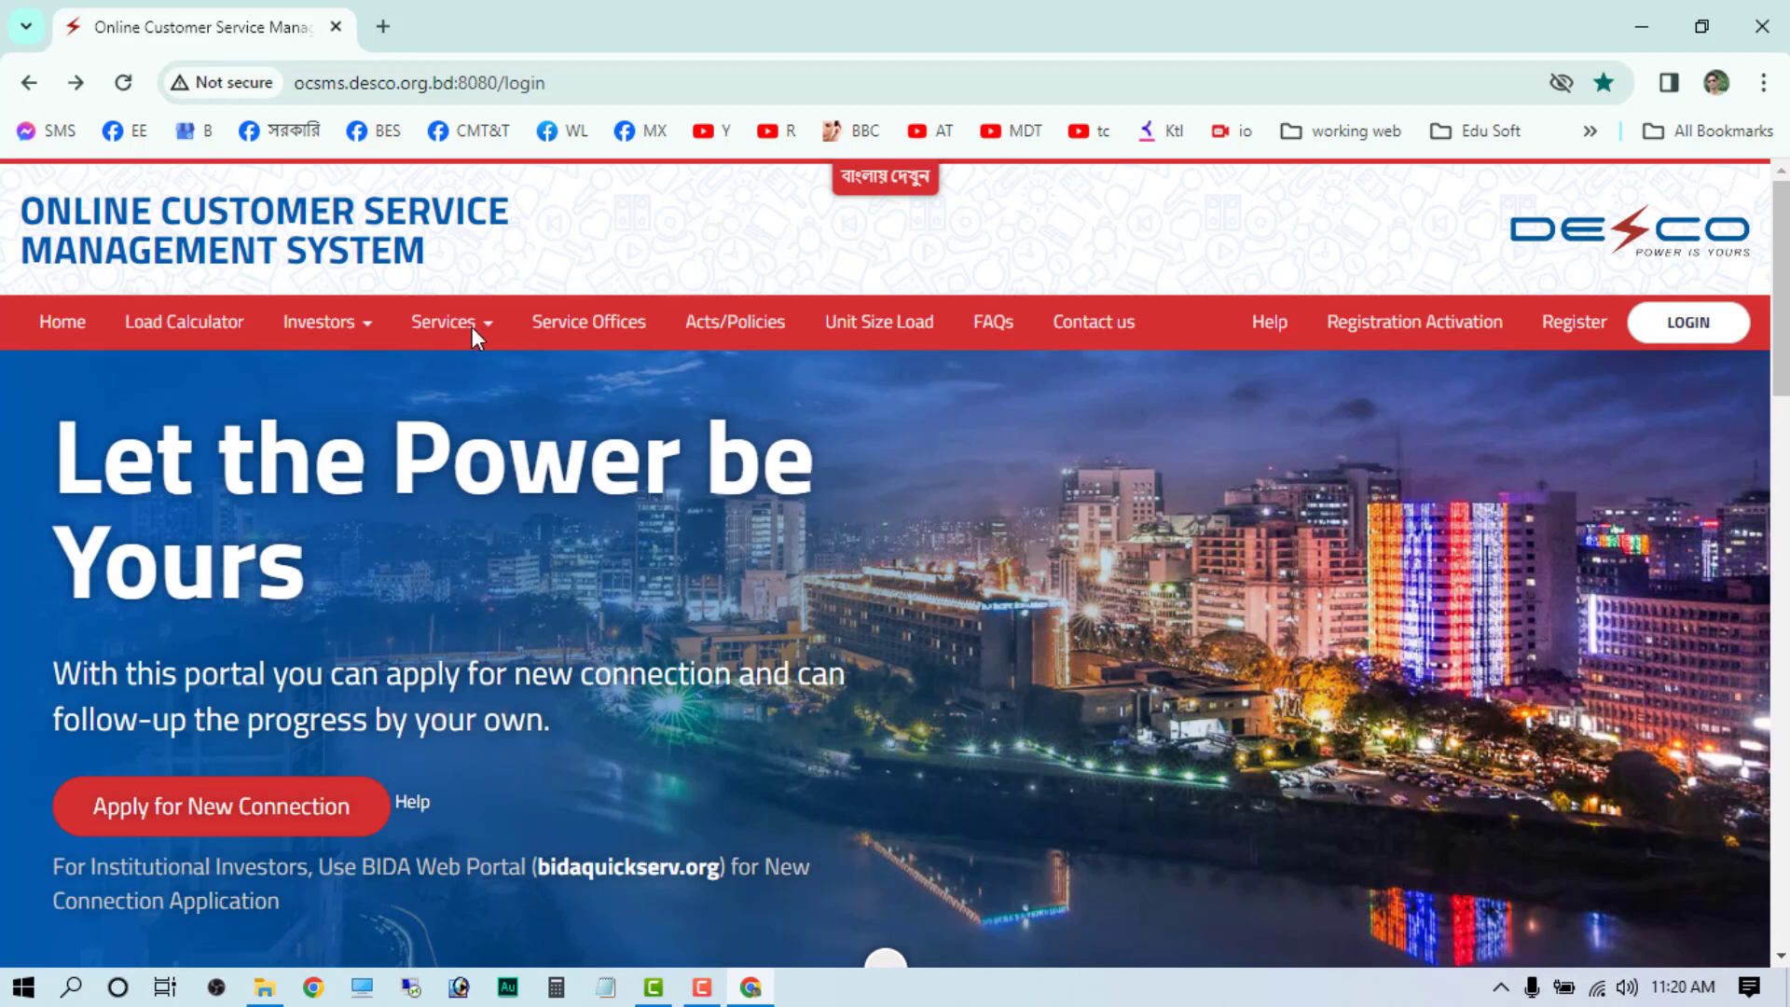
# - Select the site address in the browser's address bar
pyautogui.scroll(-4, 495, 373)
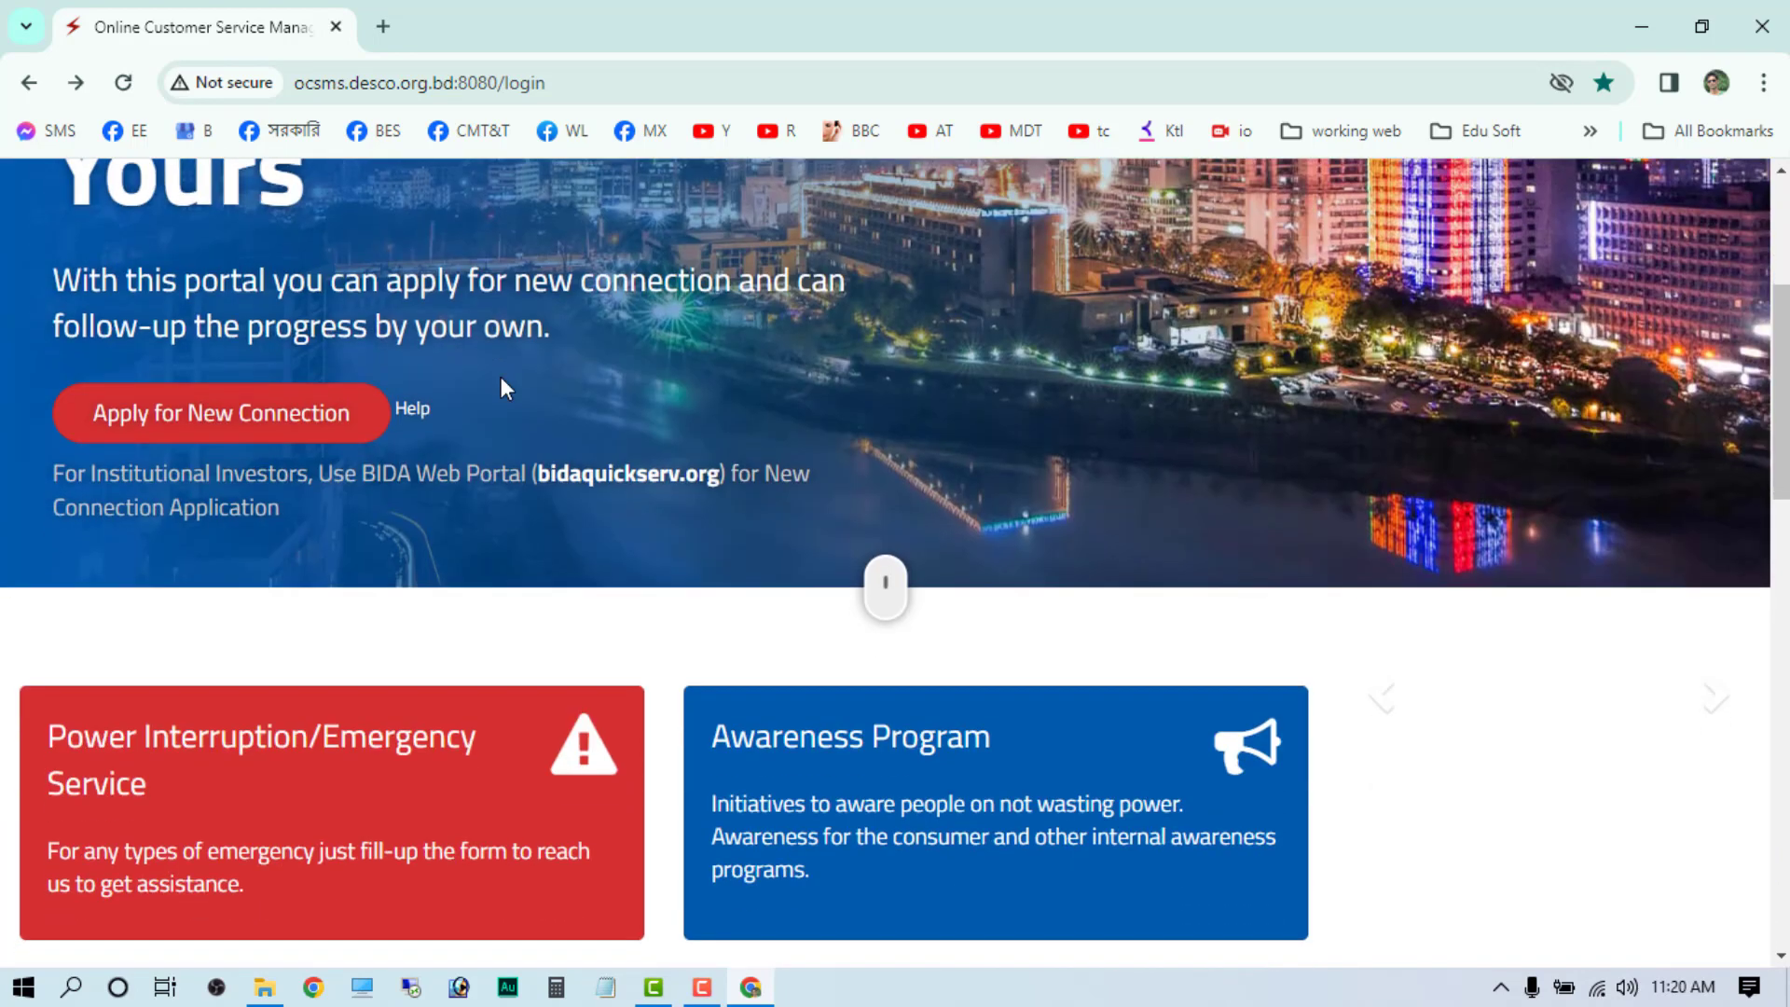
pyautogui.scroll(4, 522, 457)
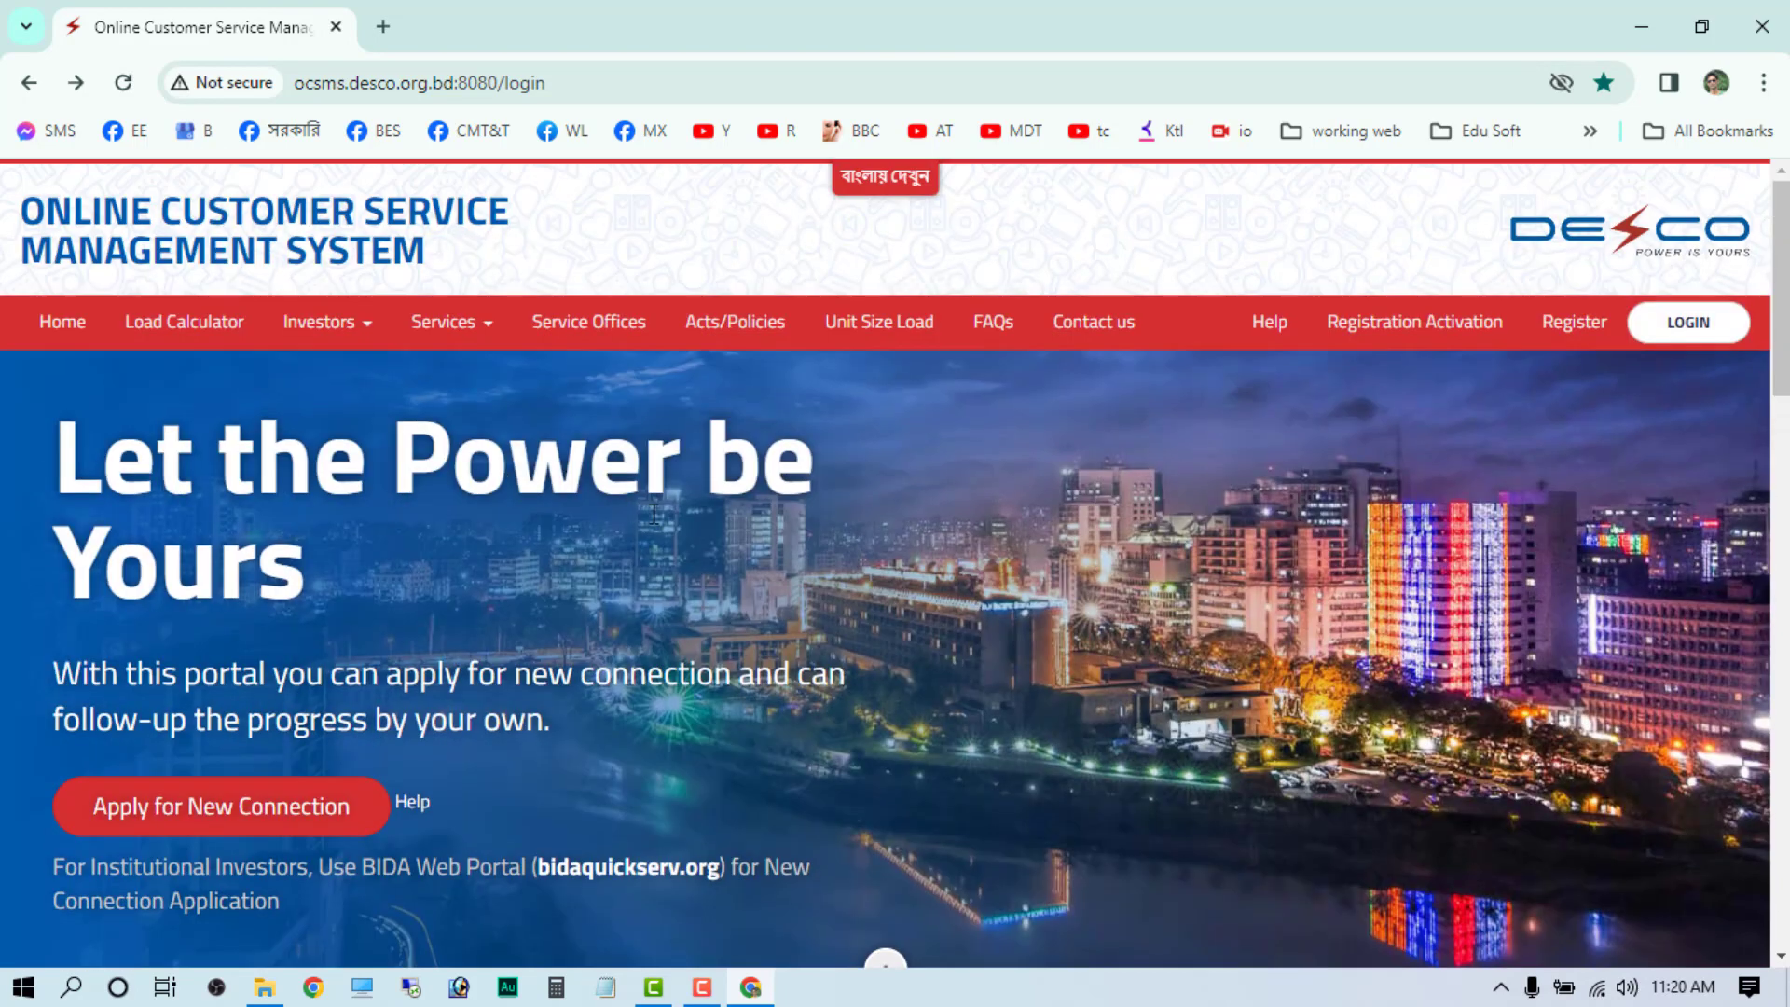
pyautogui.click(608, 83)
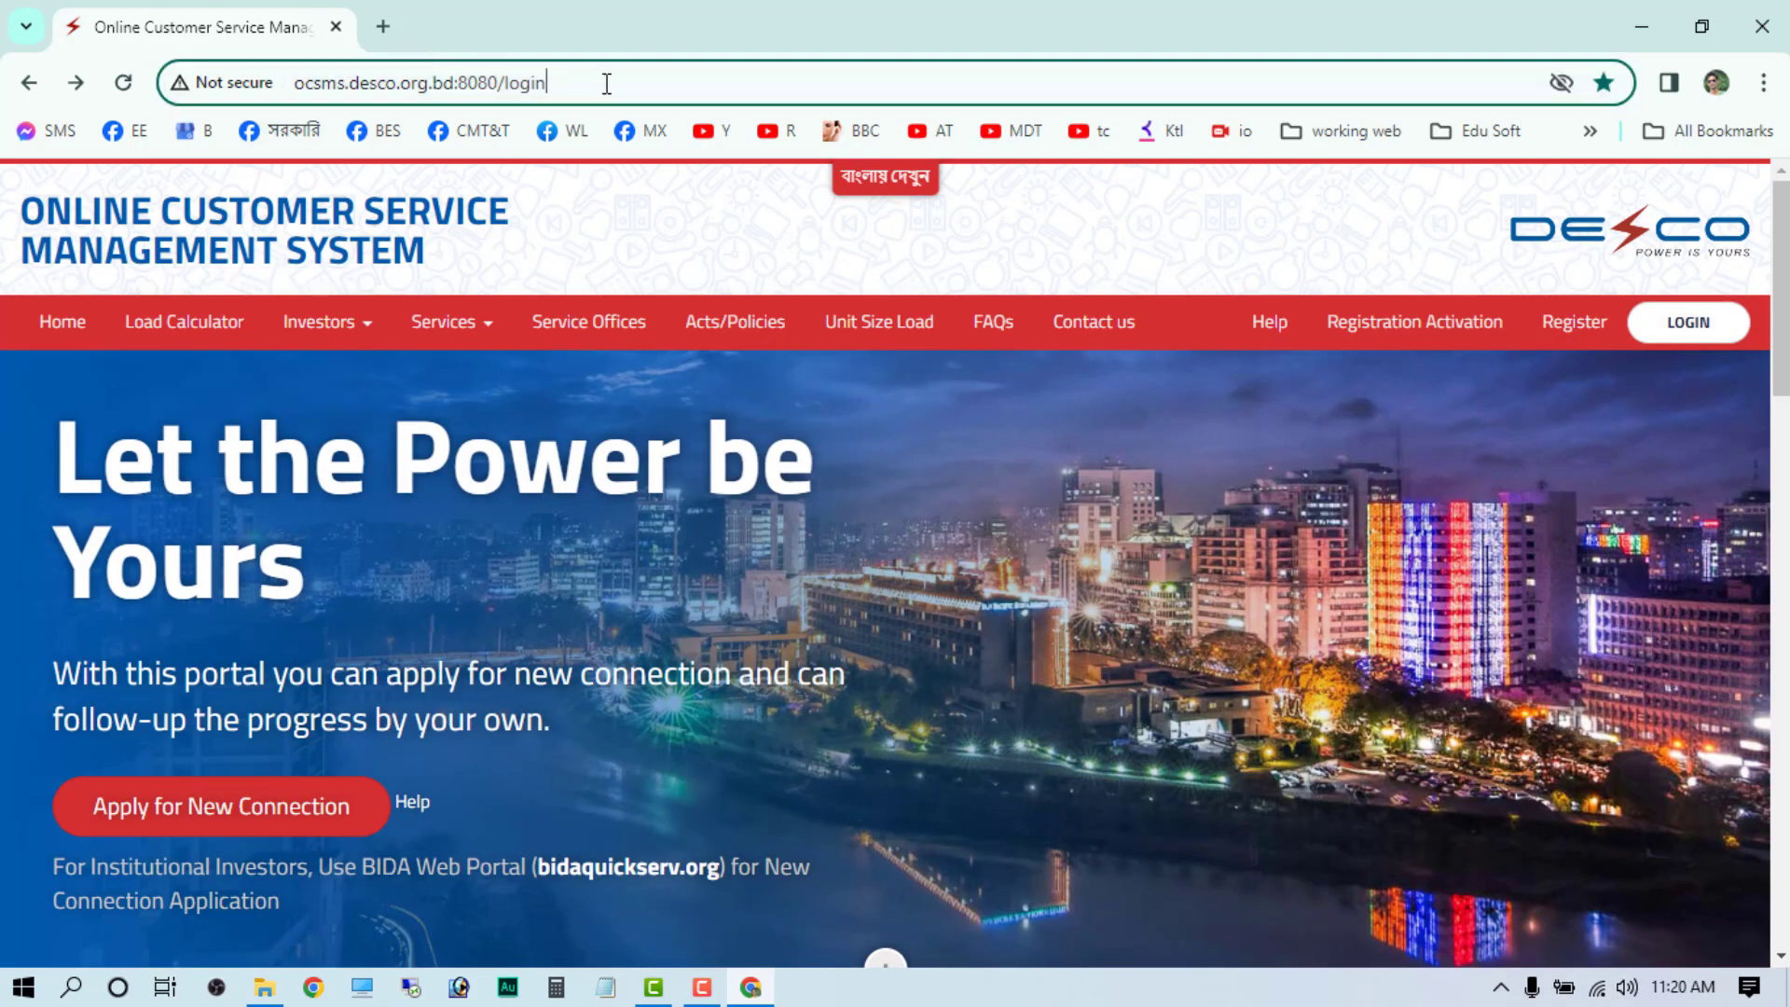
pyautogui.moveTo(607, 83); pyautogui.dragTo(255, 63)
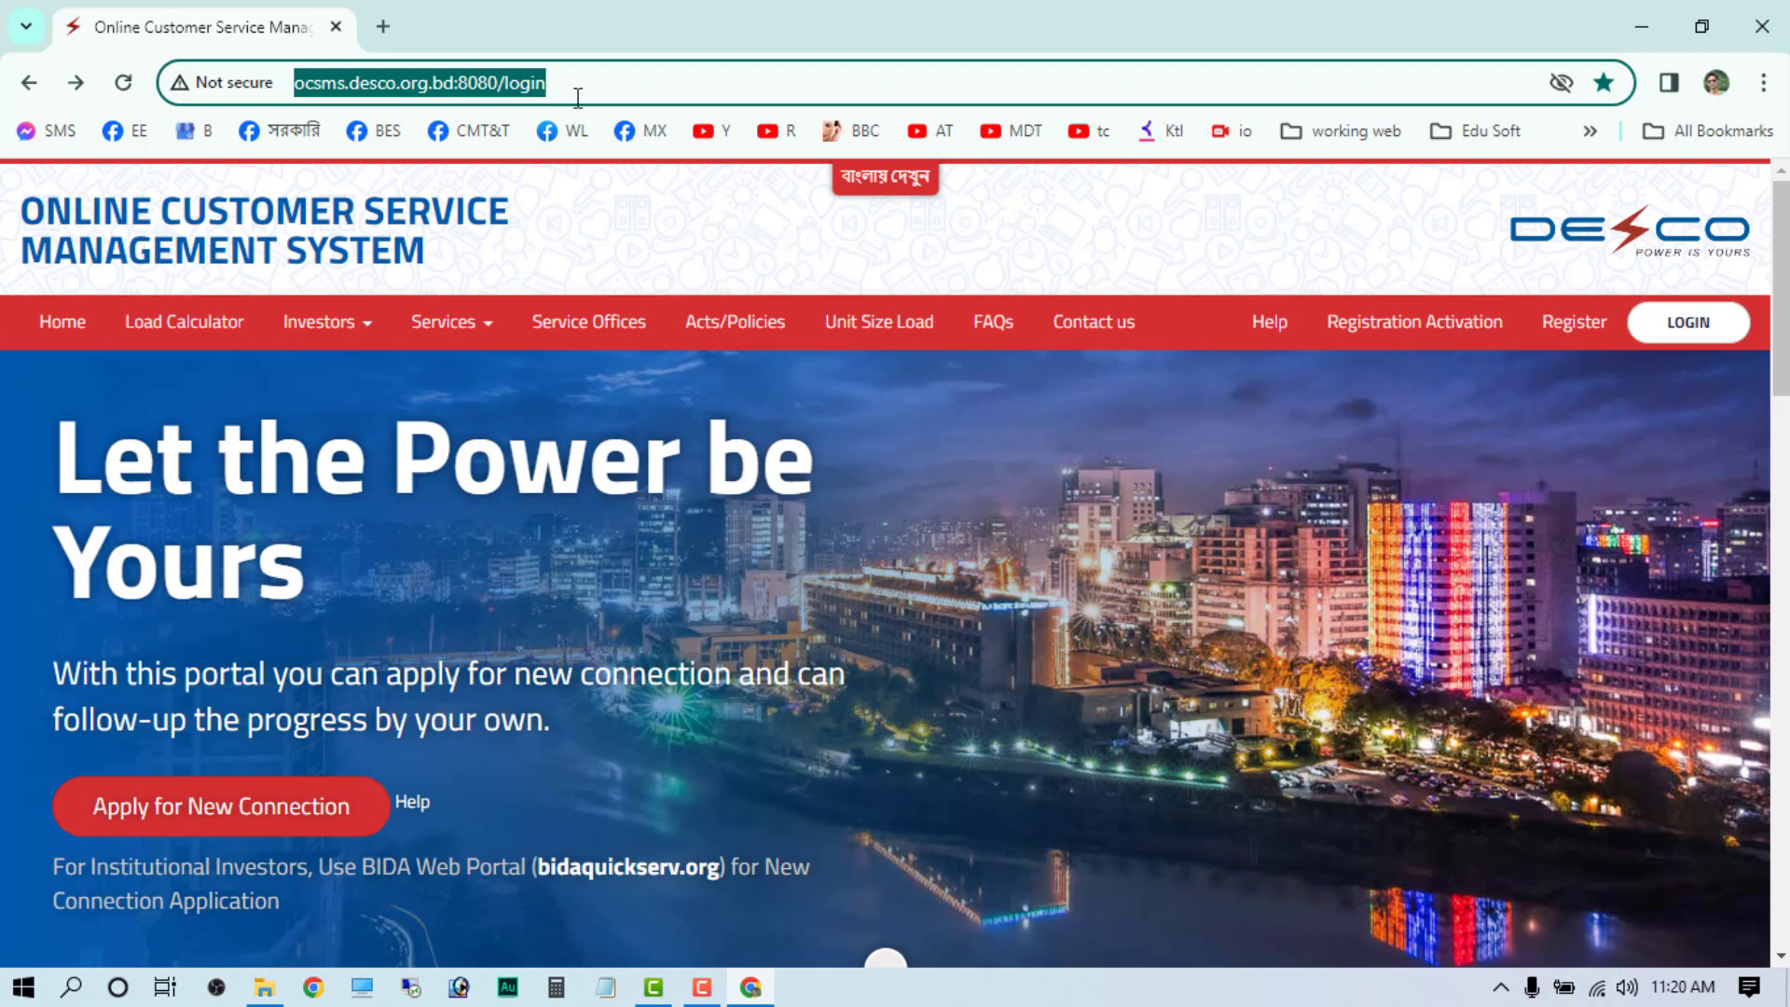
pyautogui.moveTo(588, 80); pyautogui.dragTo(284, 79)
pyautogui.moveTo(297, 82); pyautogui.dragTo(434, 94)
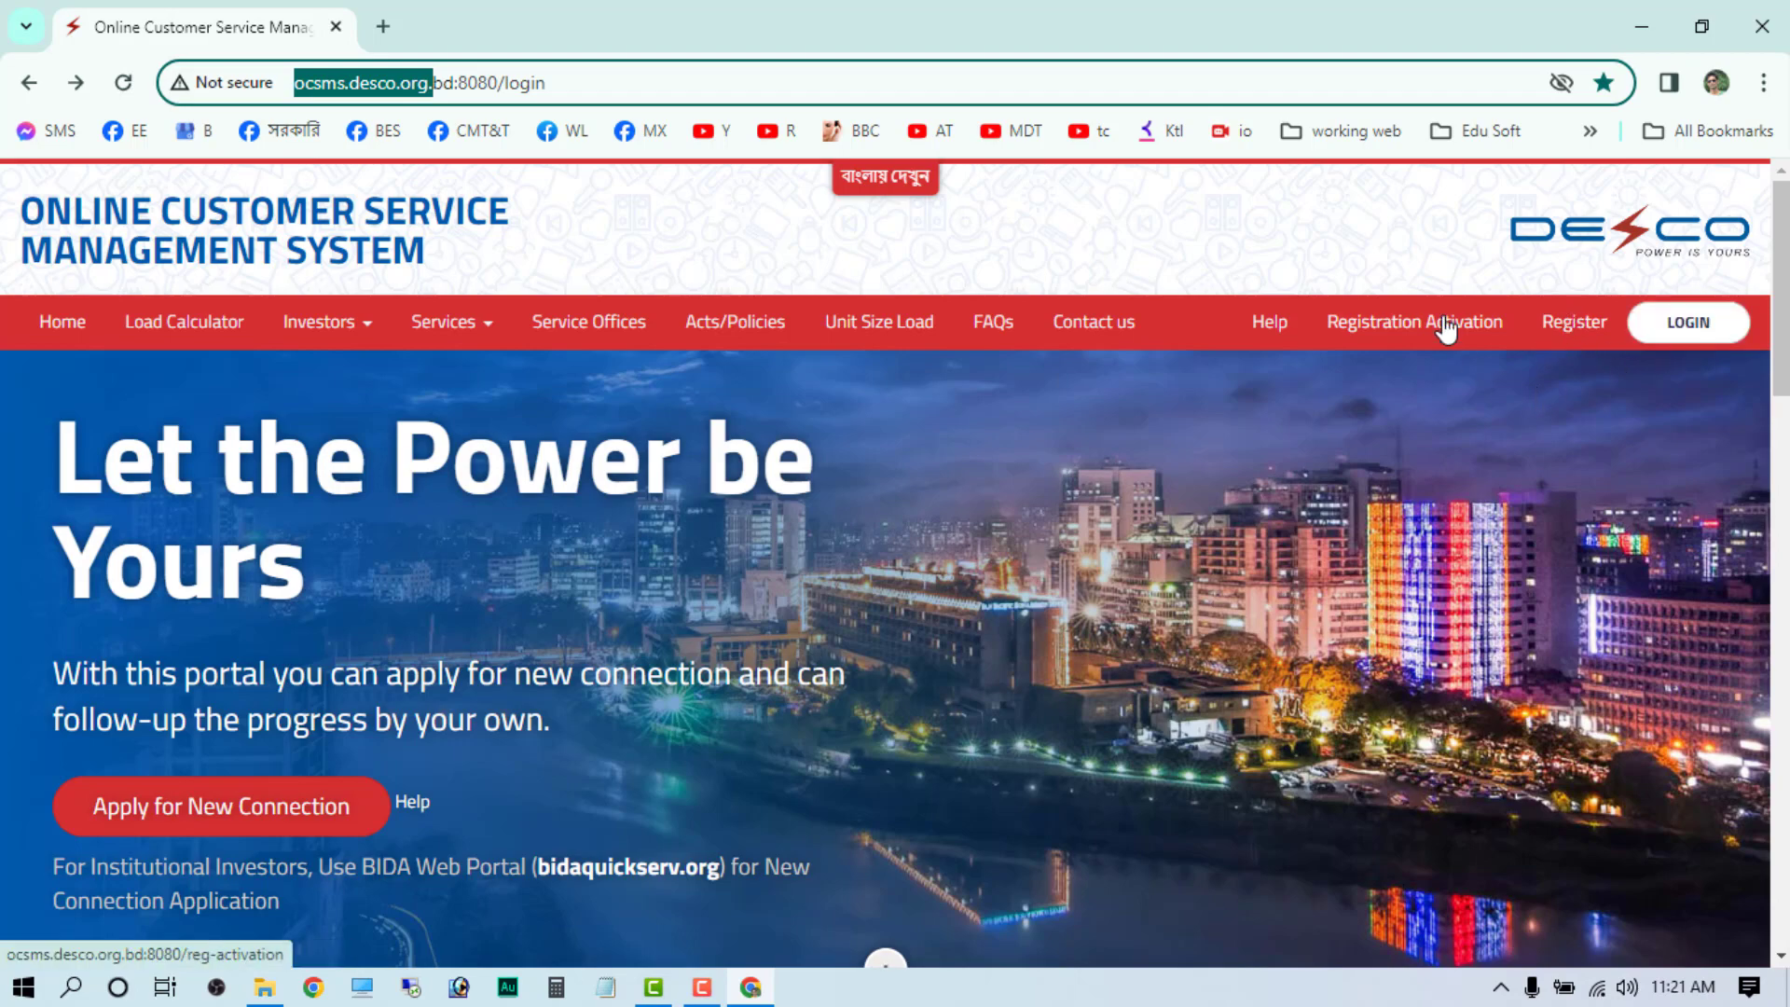
# - Go to the Register page and look over the blank User Registration form's applicant fields
pyautogui.click(1583, 337)
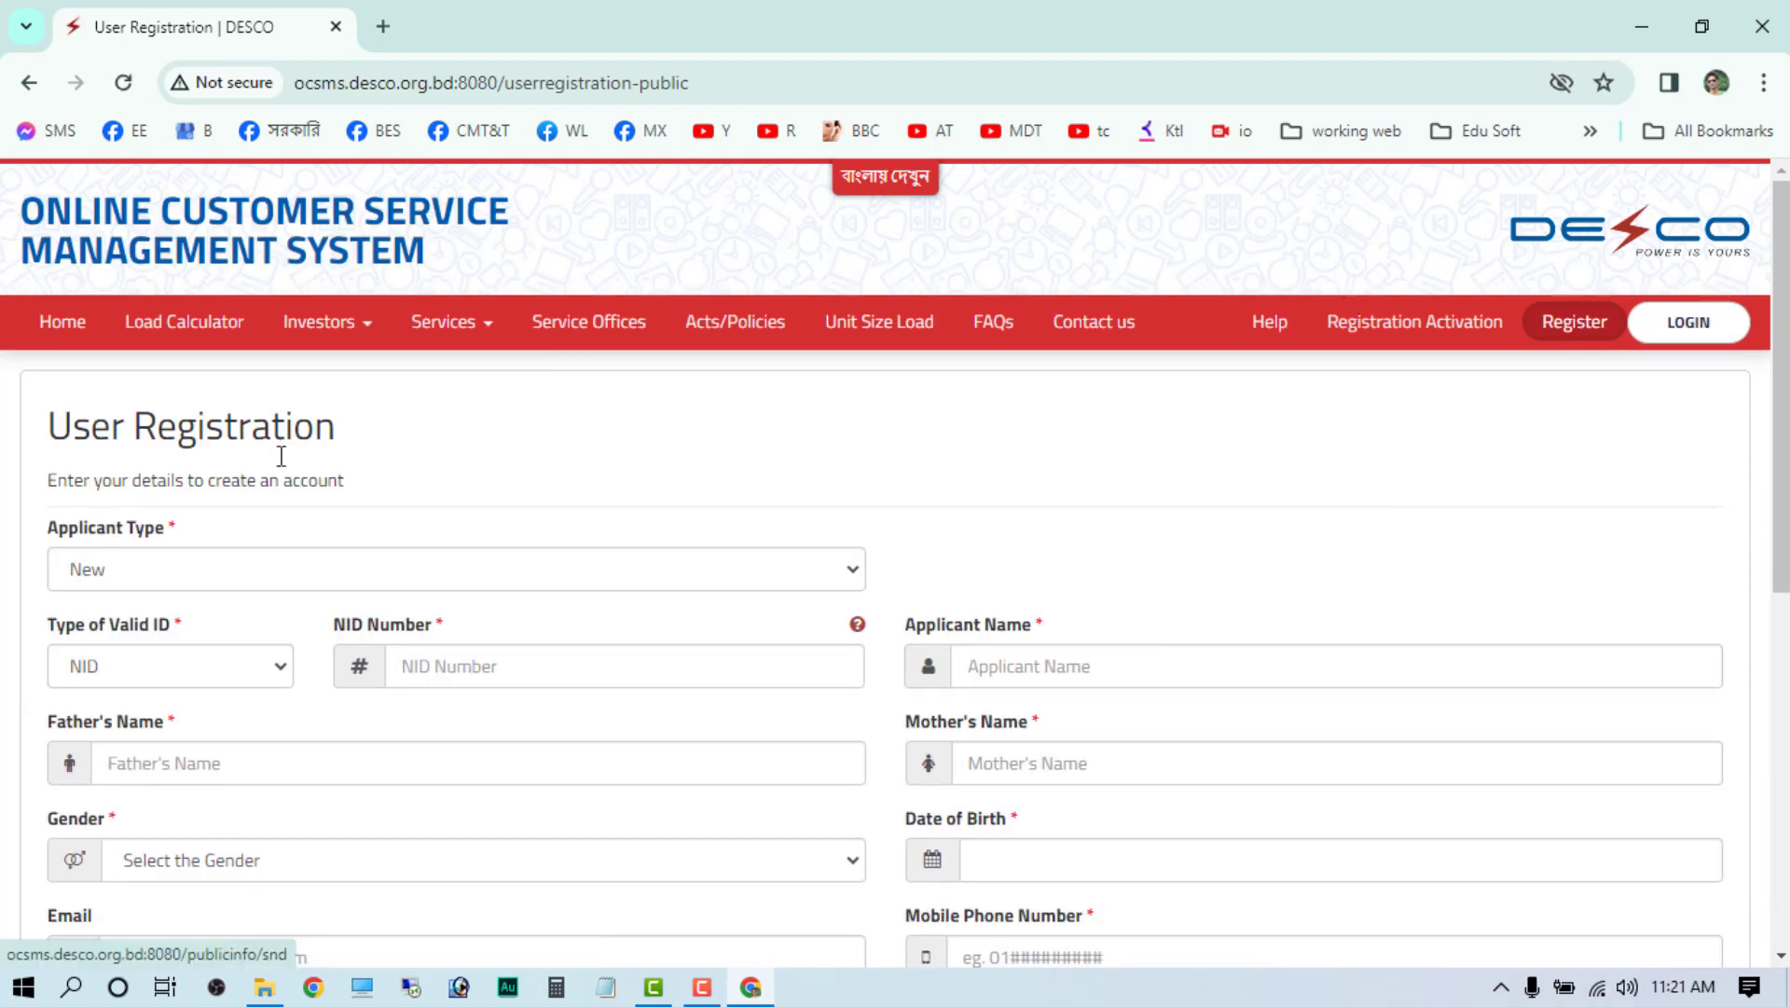
pyautogui.scroll(-1, 281, 456)
pyautogui.moveTo(50, 297); pyautogui.dragTo(406, 329)
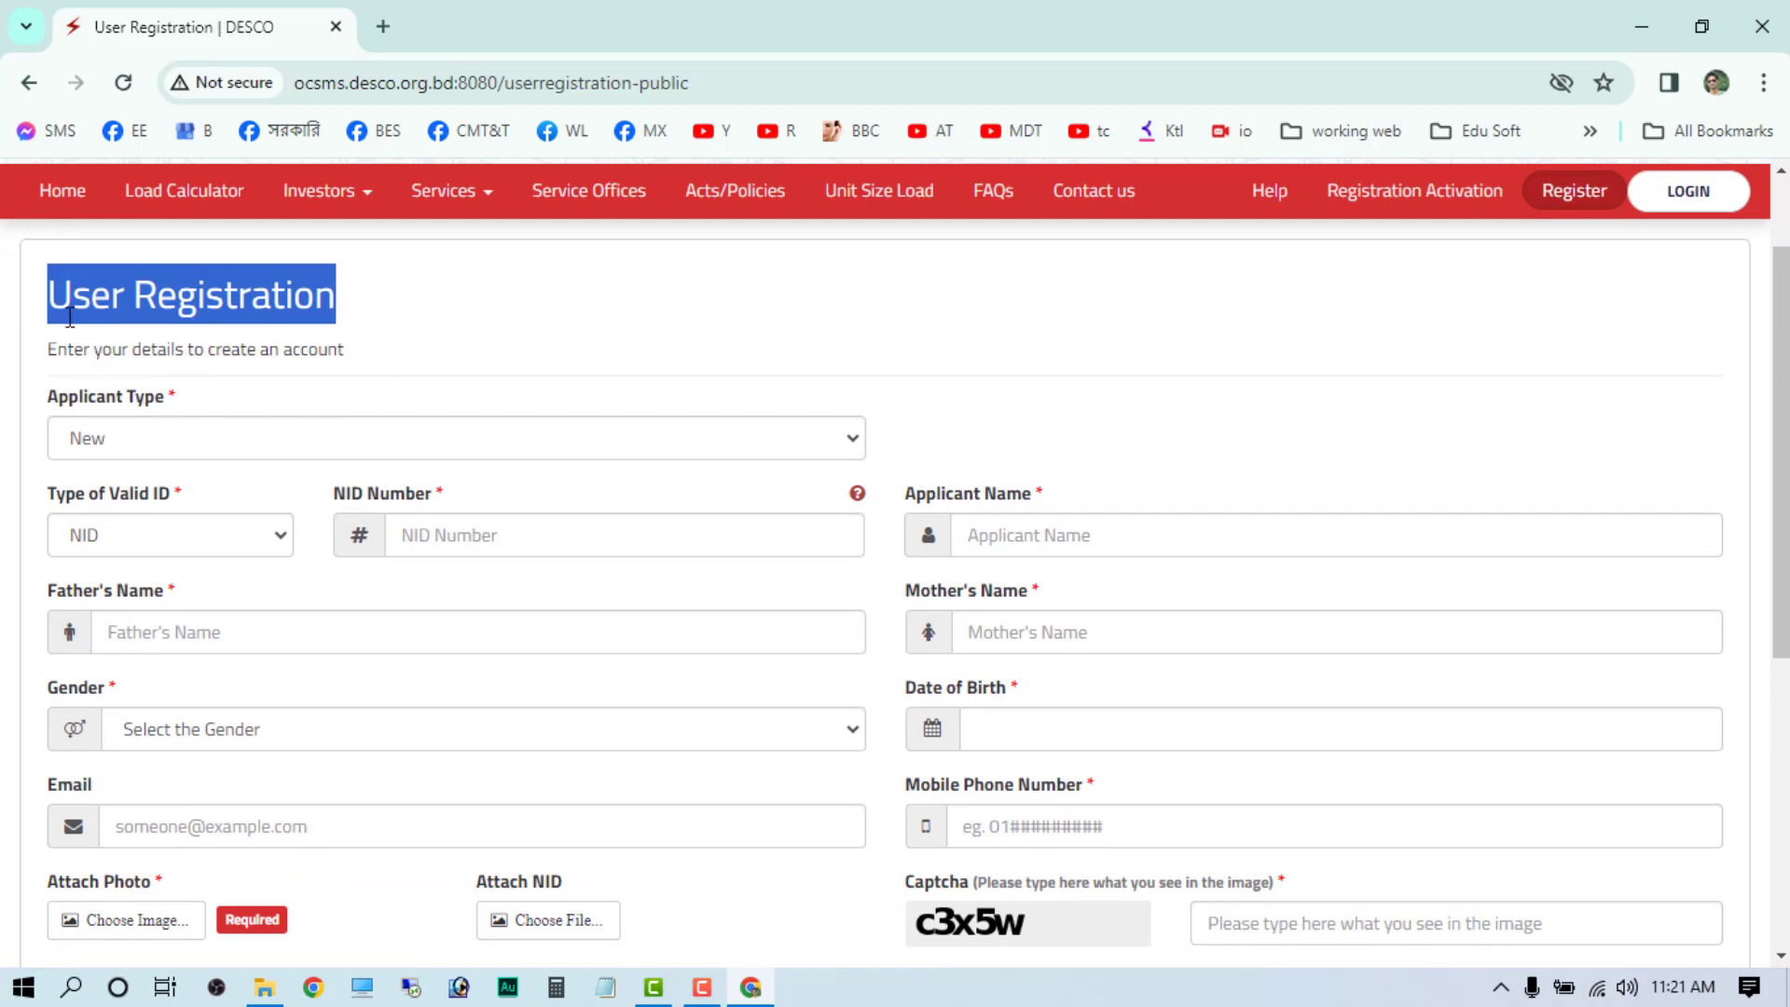
pyautogui.click(336, 340)
pyautogui.scroll(-5, 522, 529)
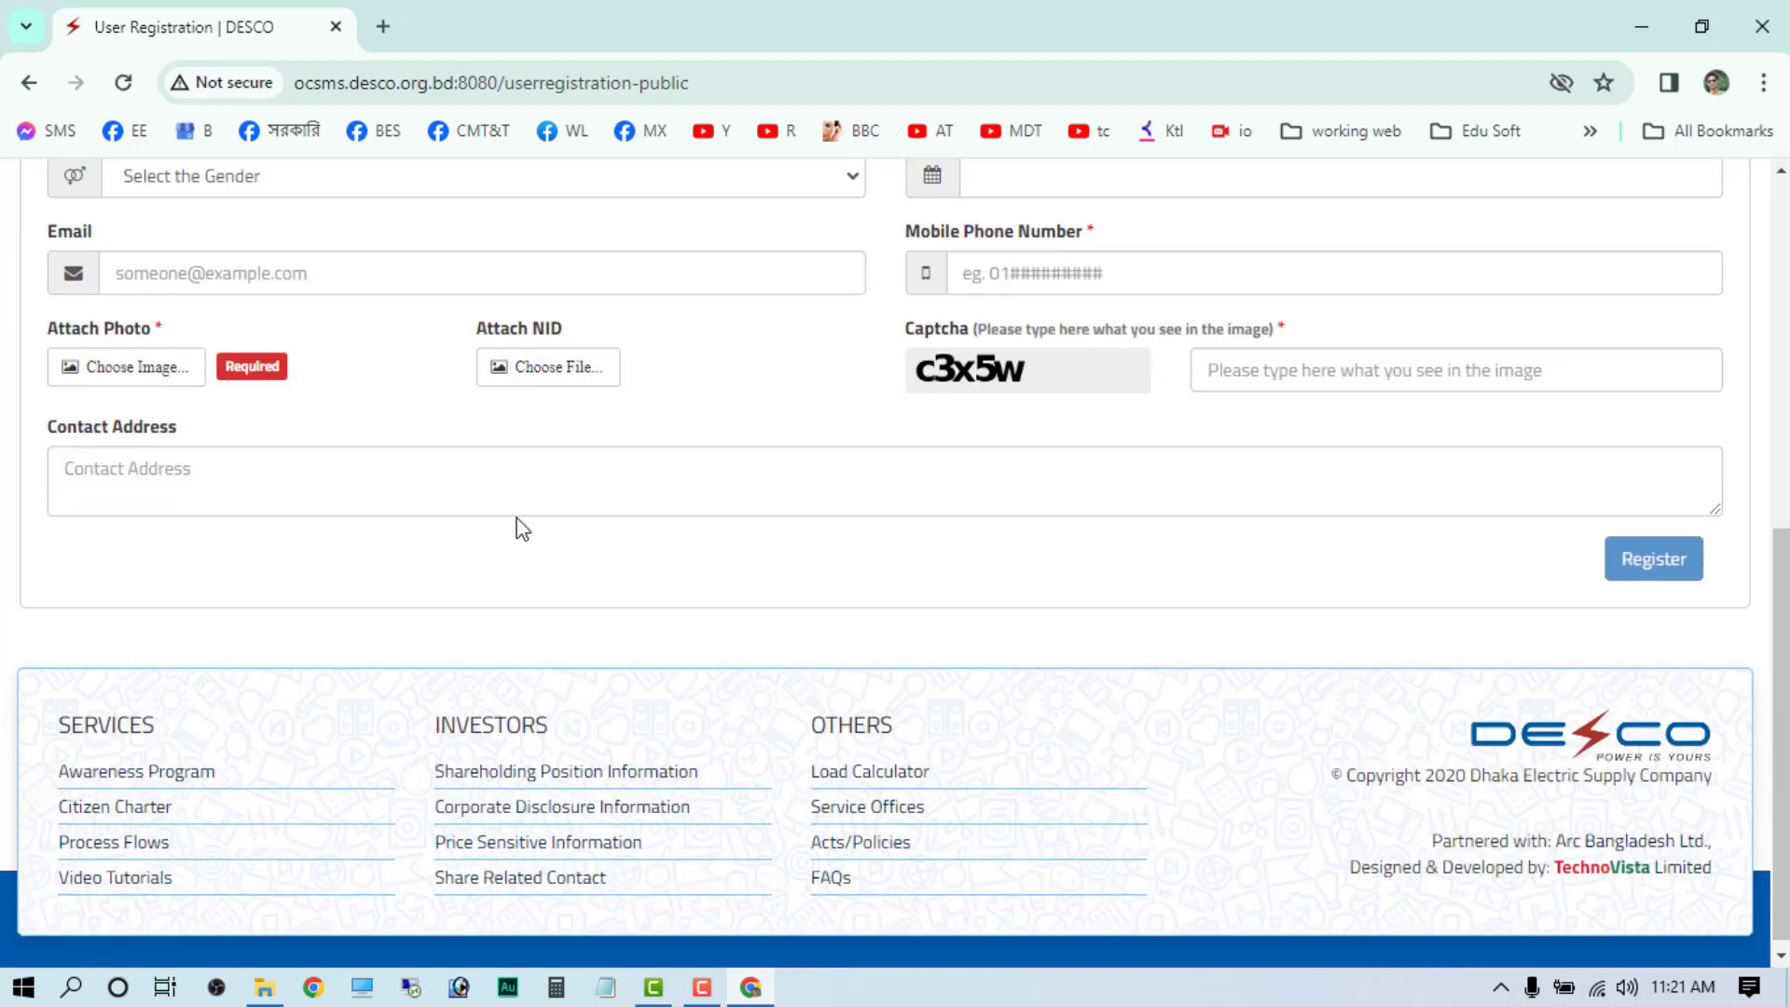
pyautogui.scroll(5, 803, 576)
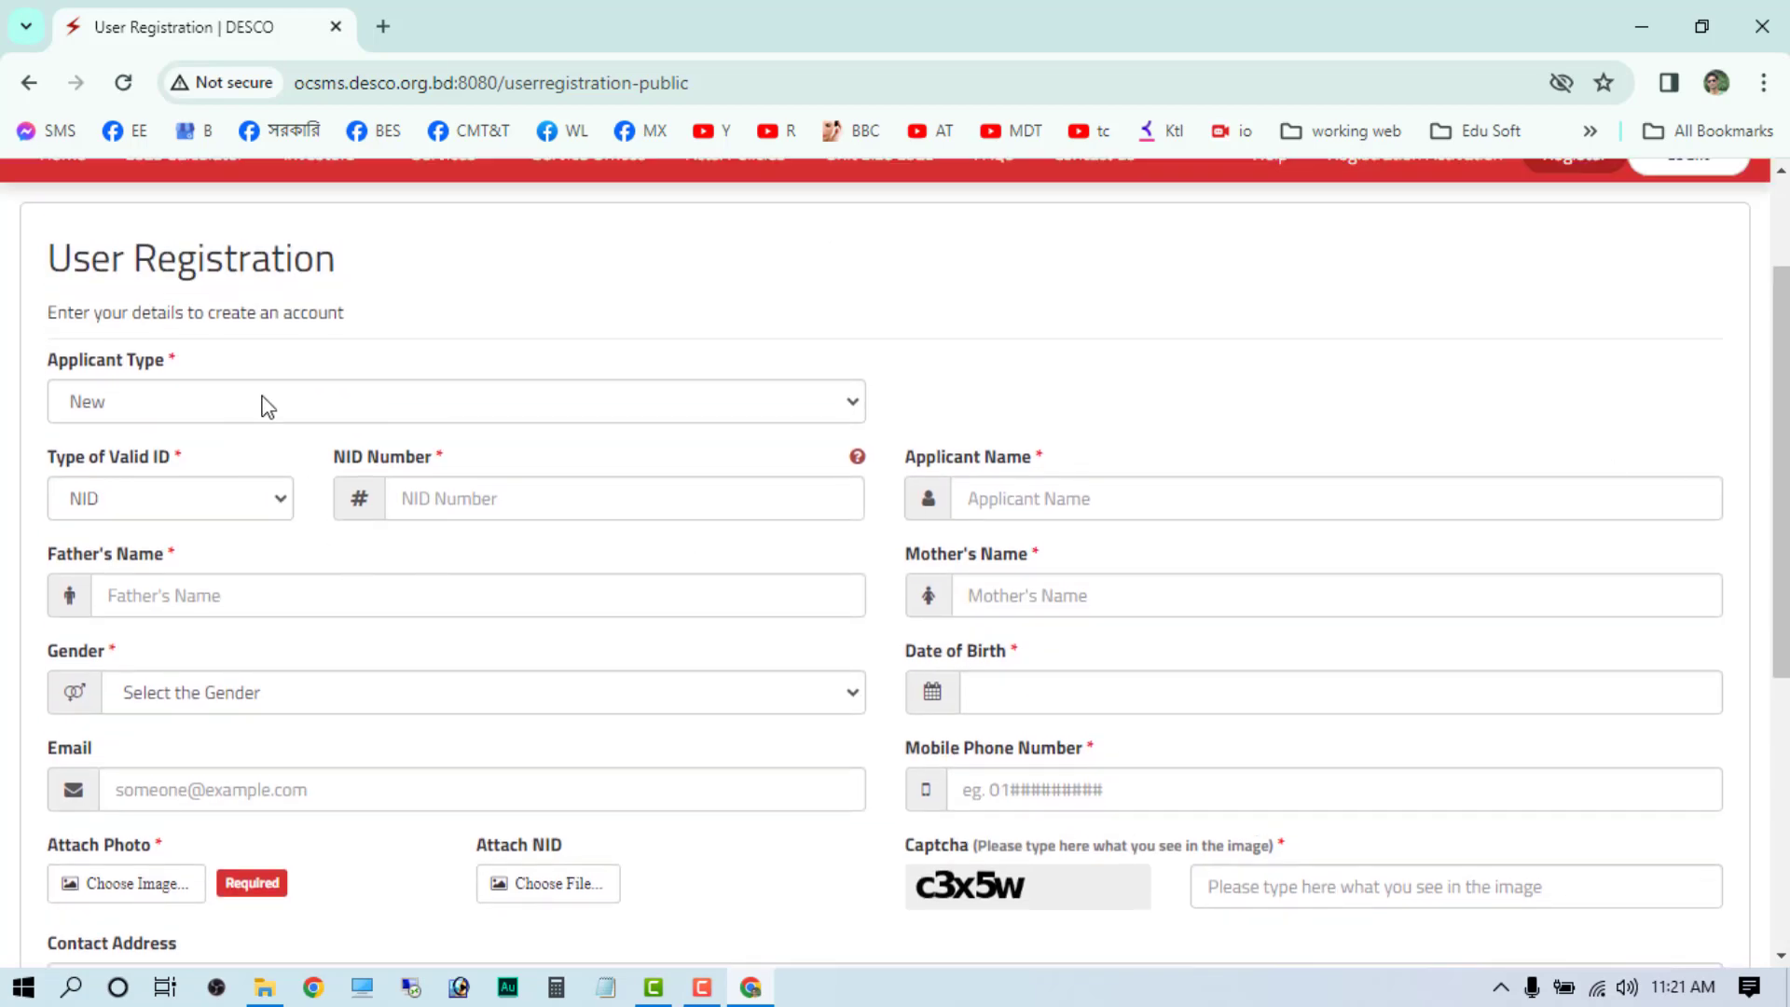
pyautogui.moveTo(47, 359); pyautogui.dragTo(196, 370)
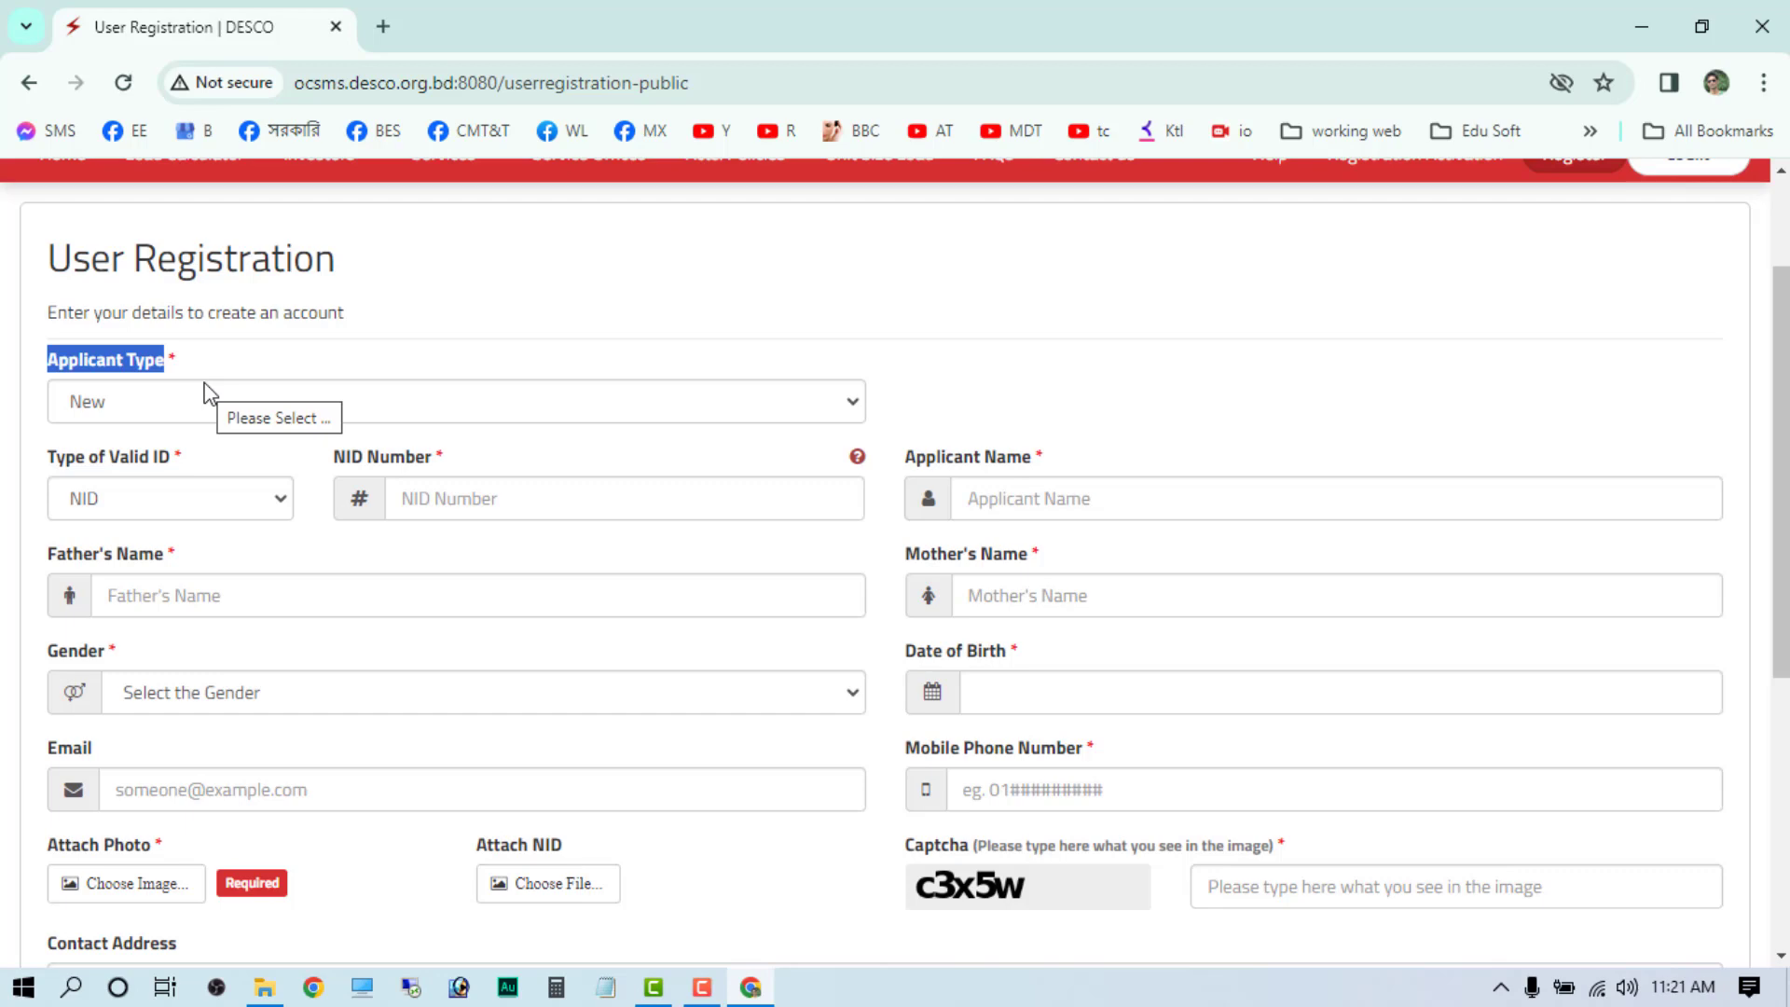
pyautogui.click(187, 410)
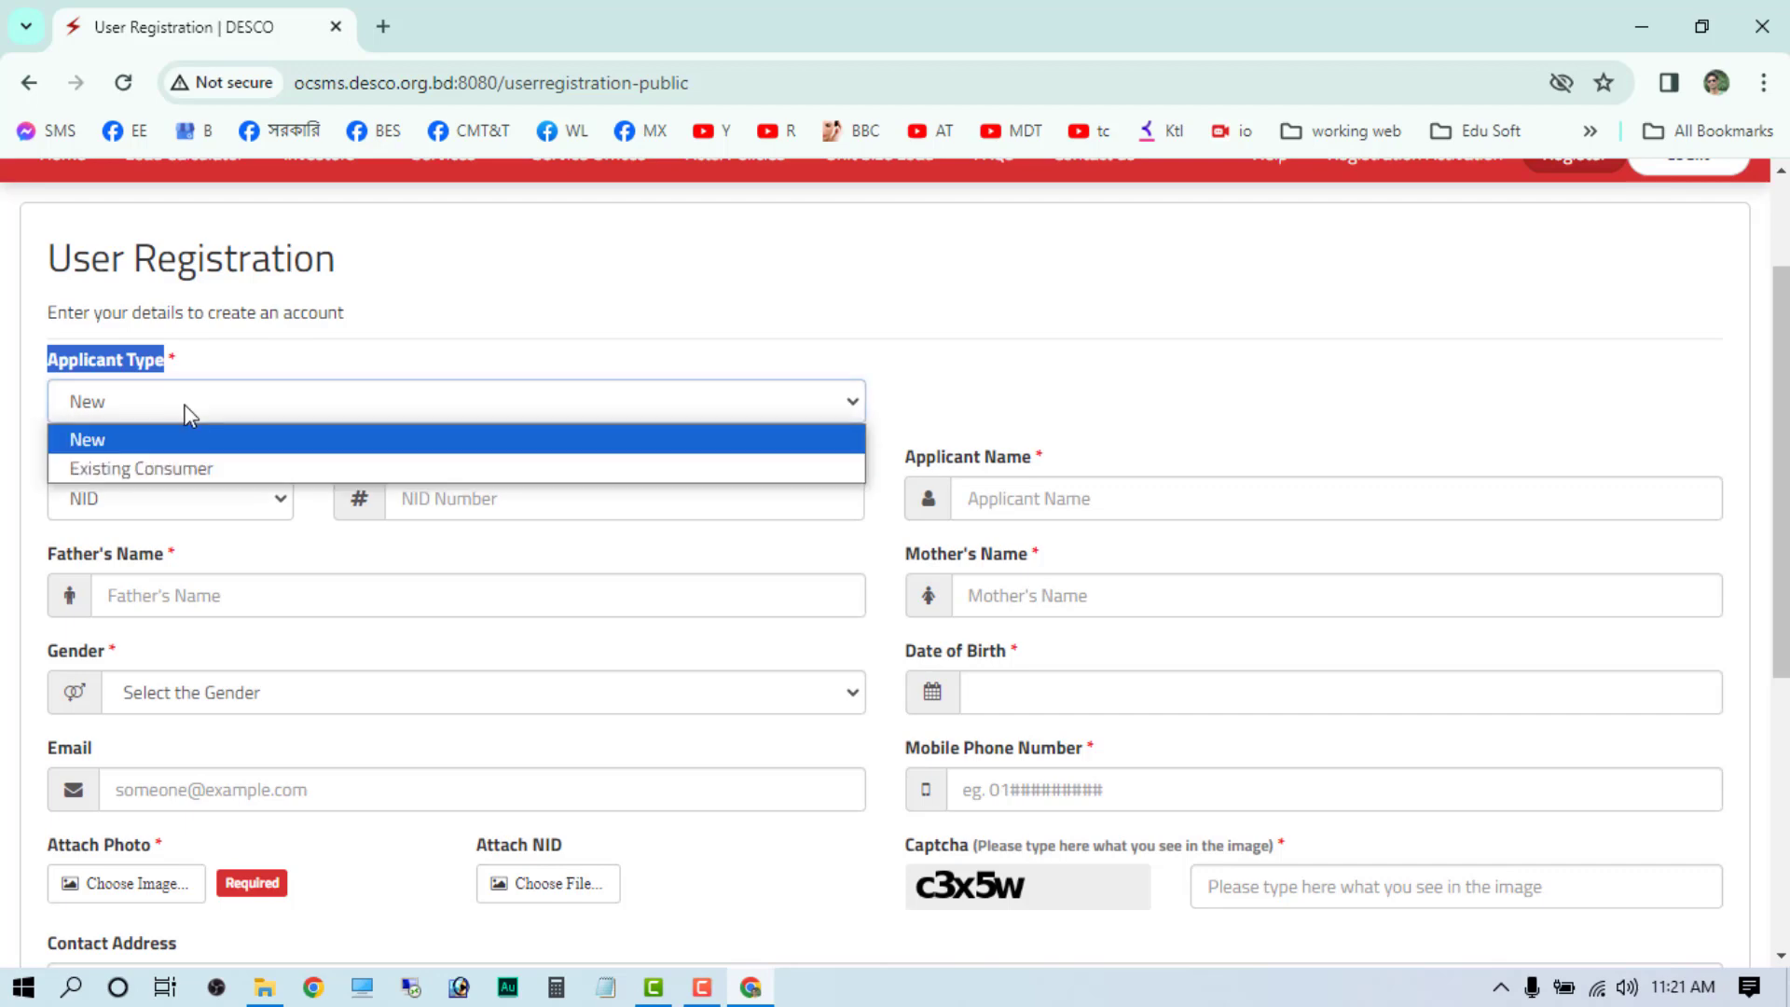
# - Set Applicant Type to Existing Consumer after briefly switching back to New
pyautogui.click(180, 469)
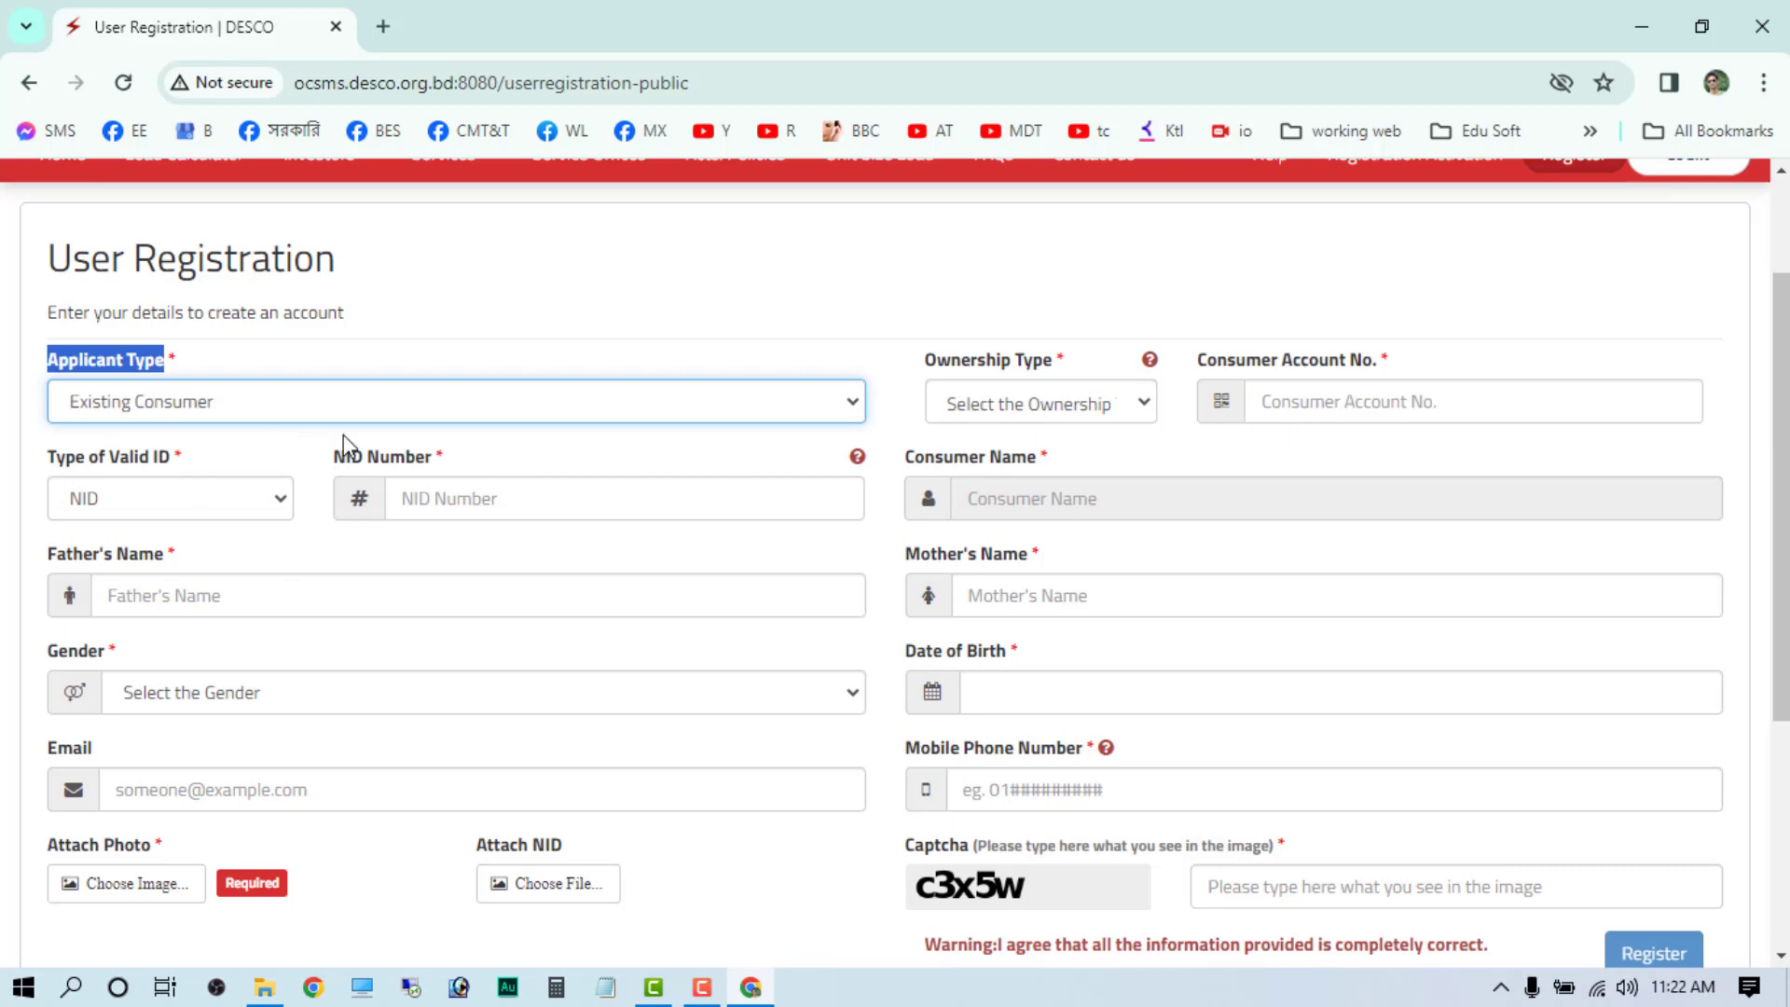
pyautogui.click(210, 410)
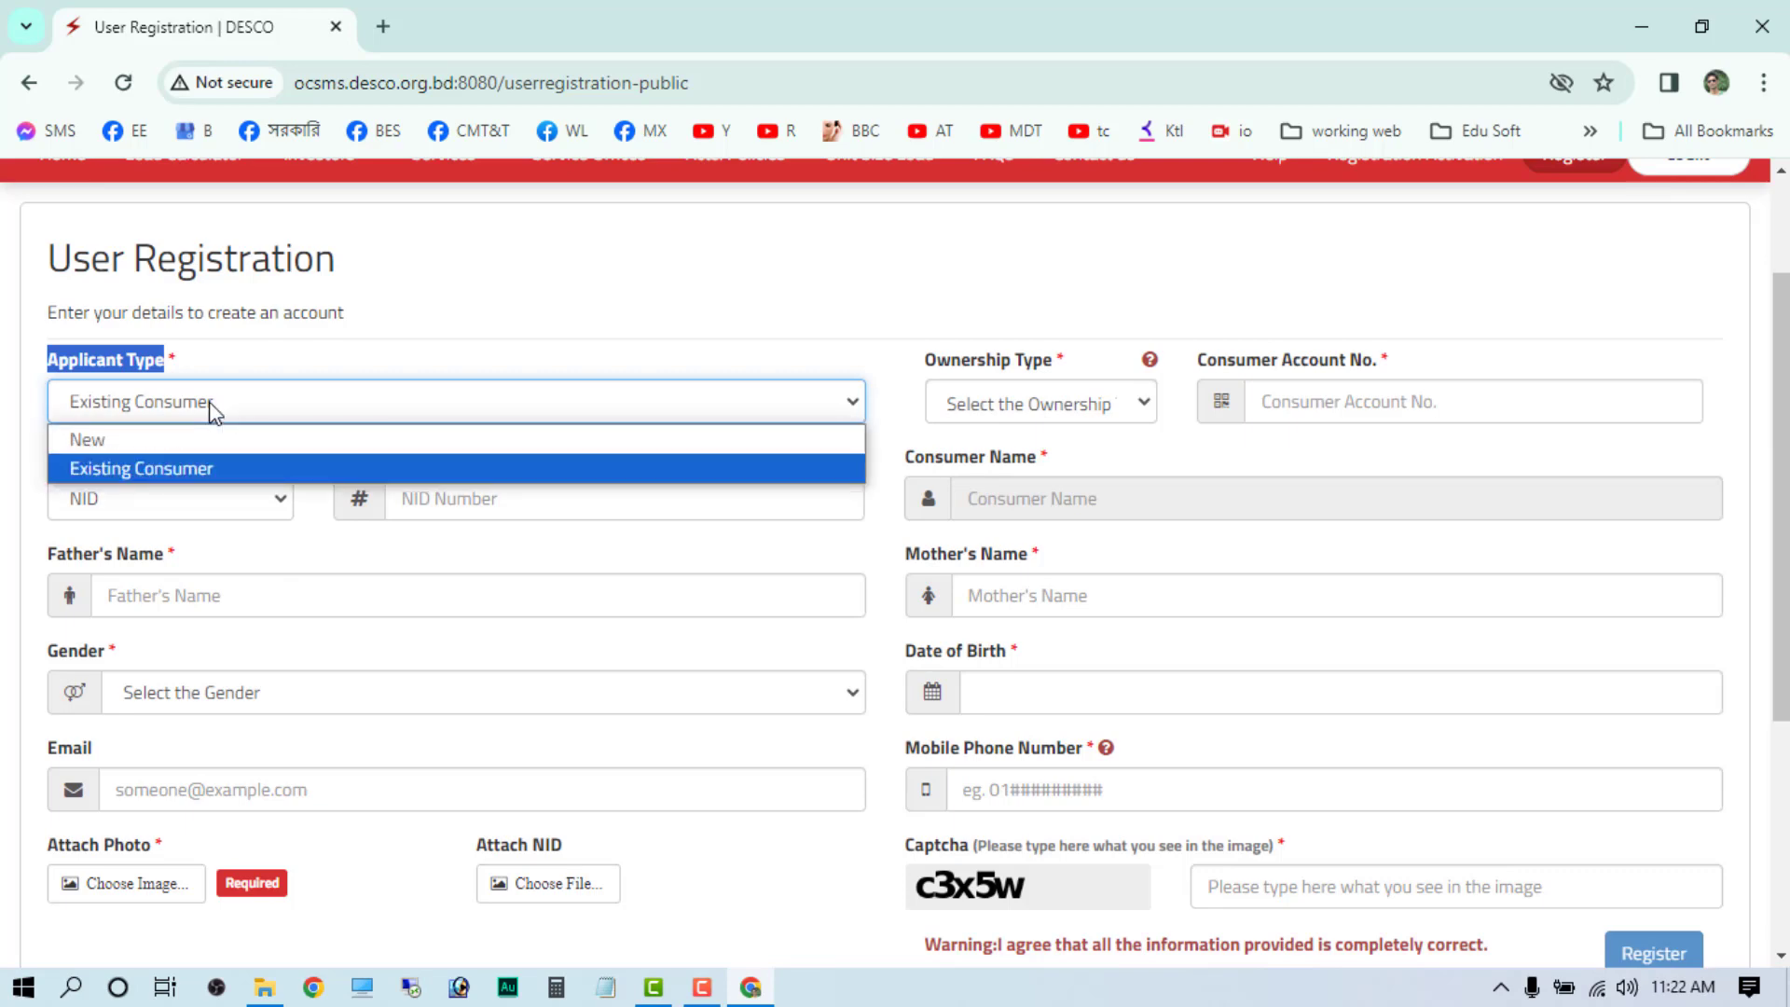
pyautogui.click(129, 451)
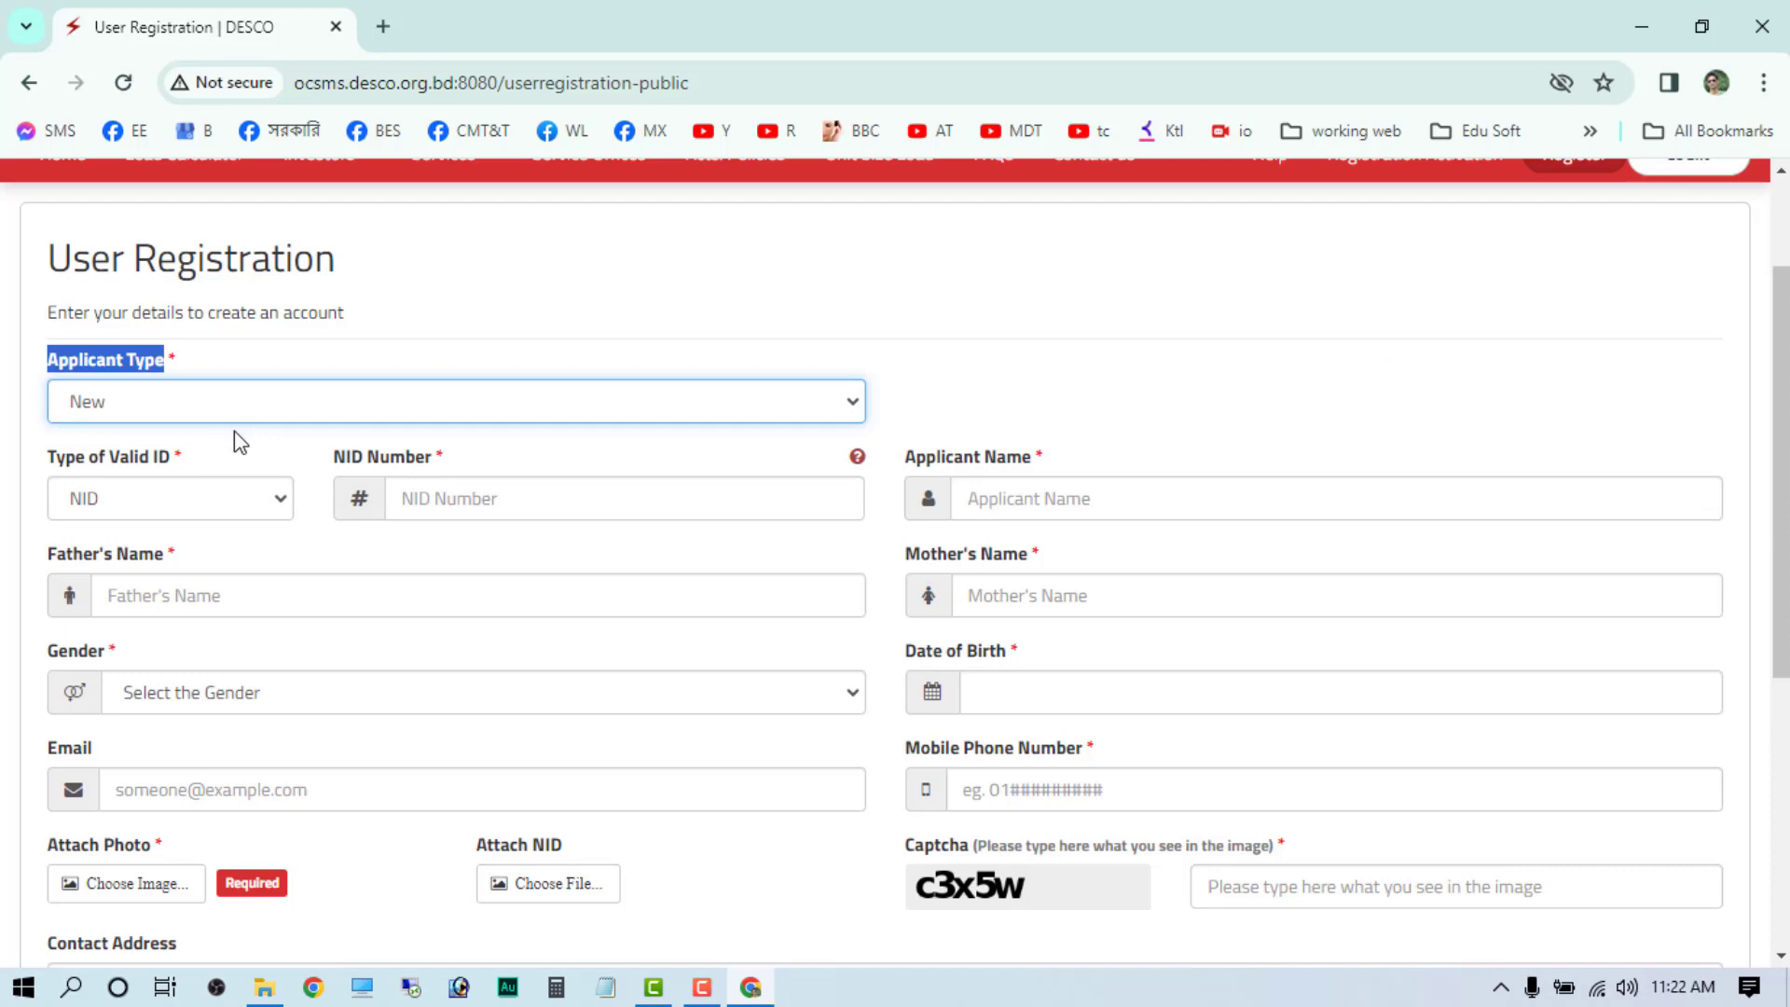
pyautogui.click(189, 399)
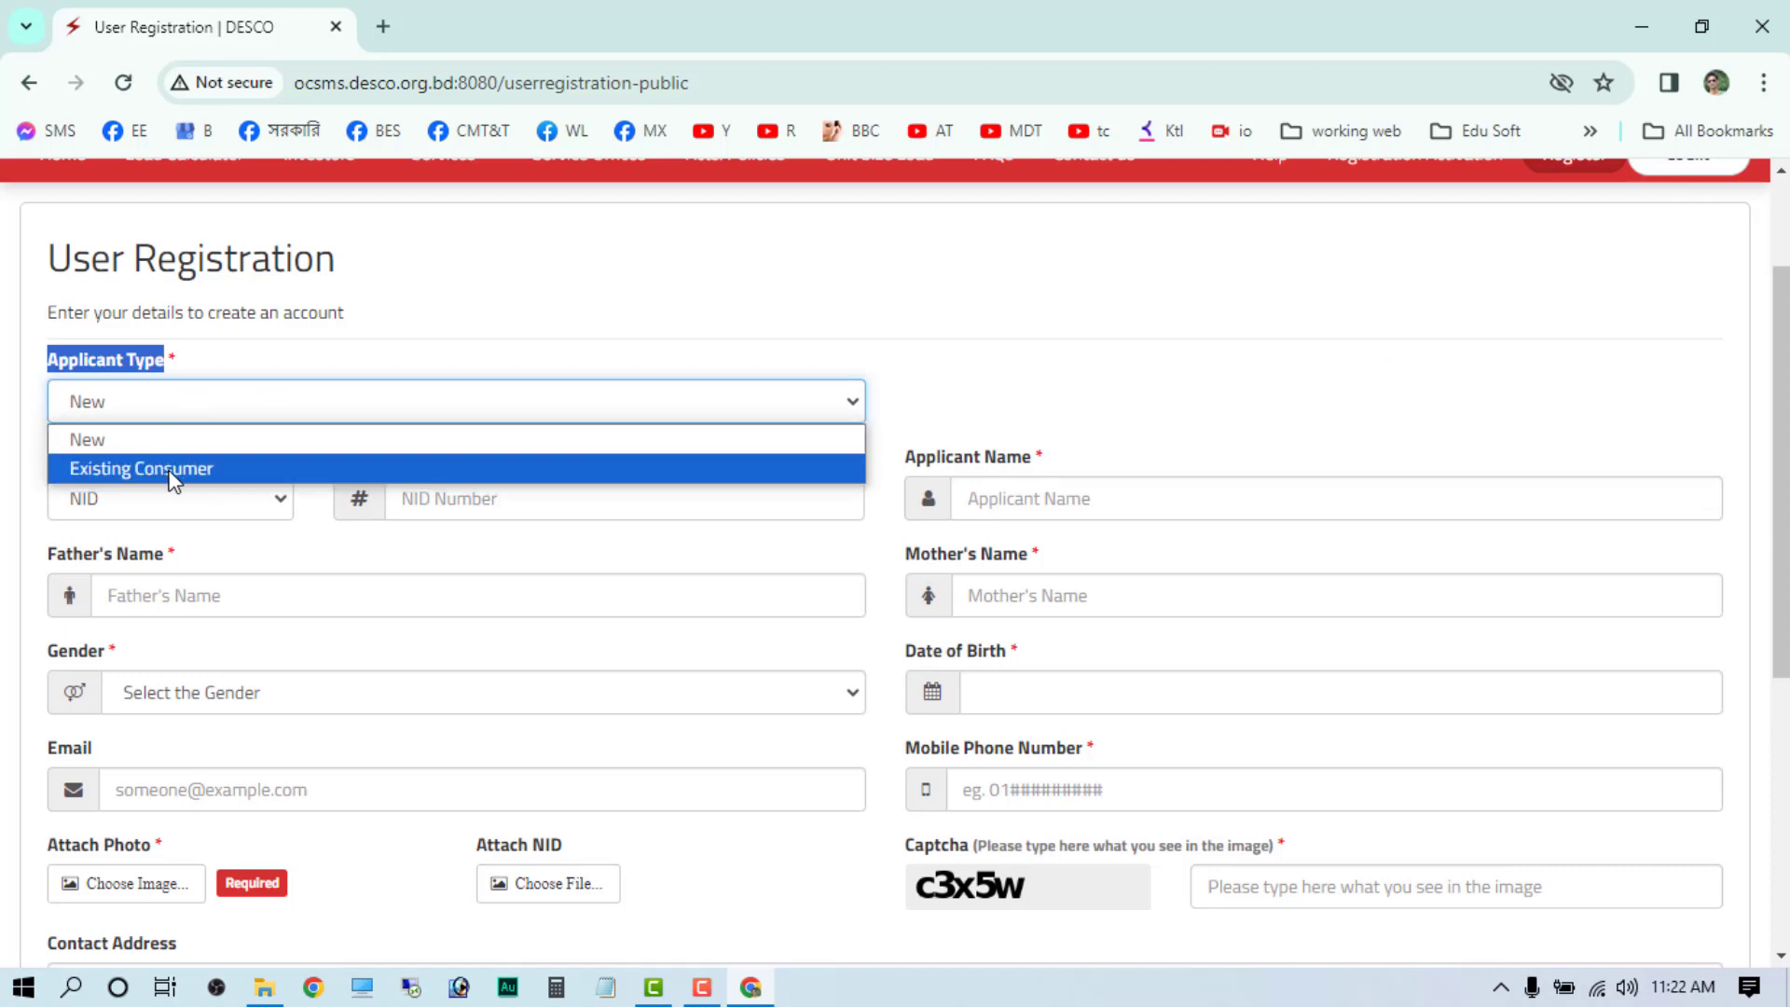
pyautogui.click(173, 471)
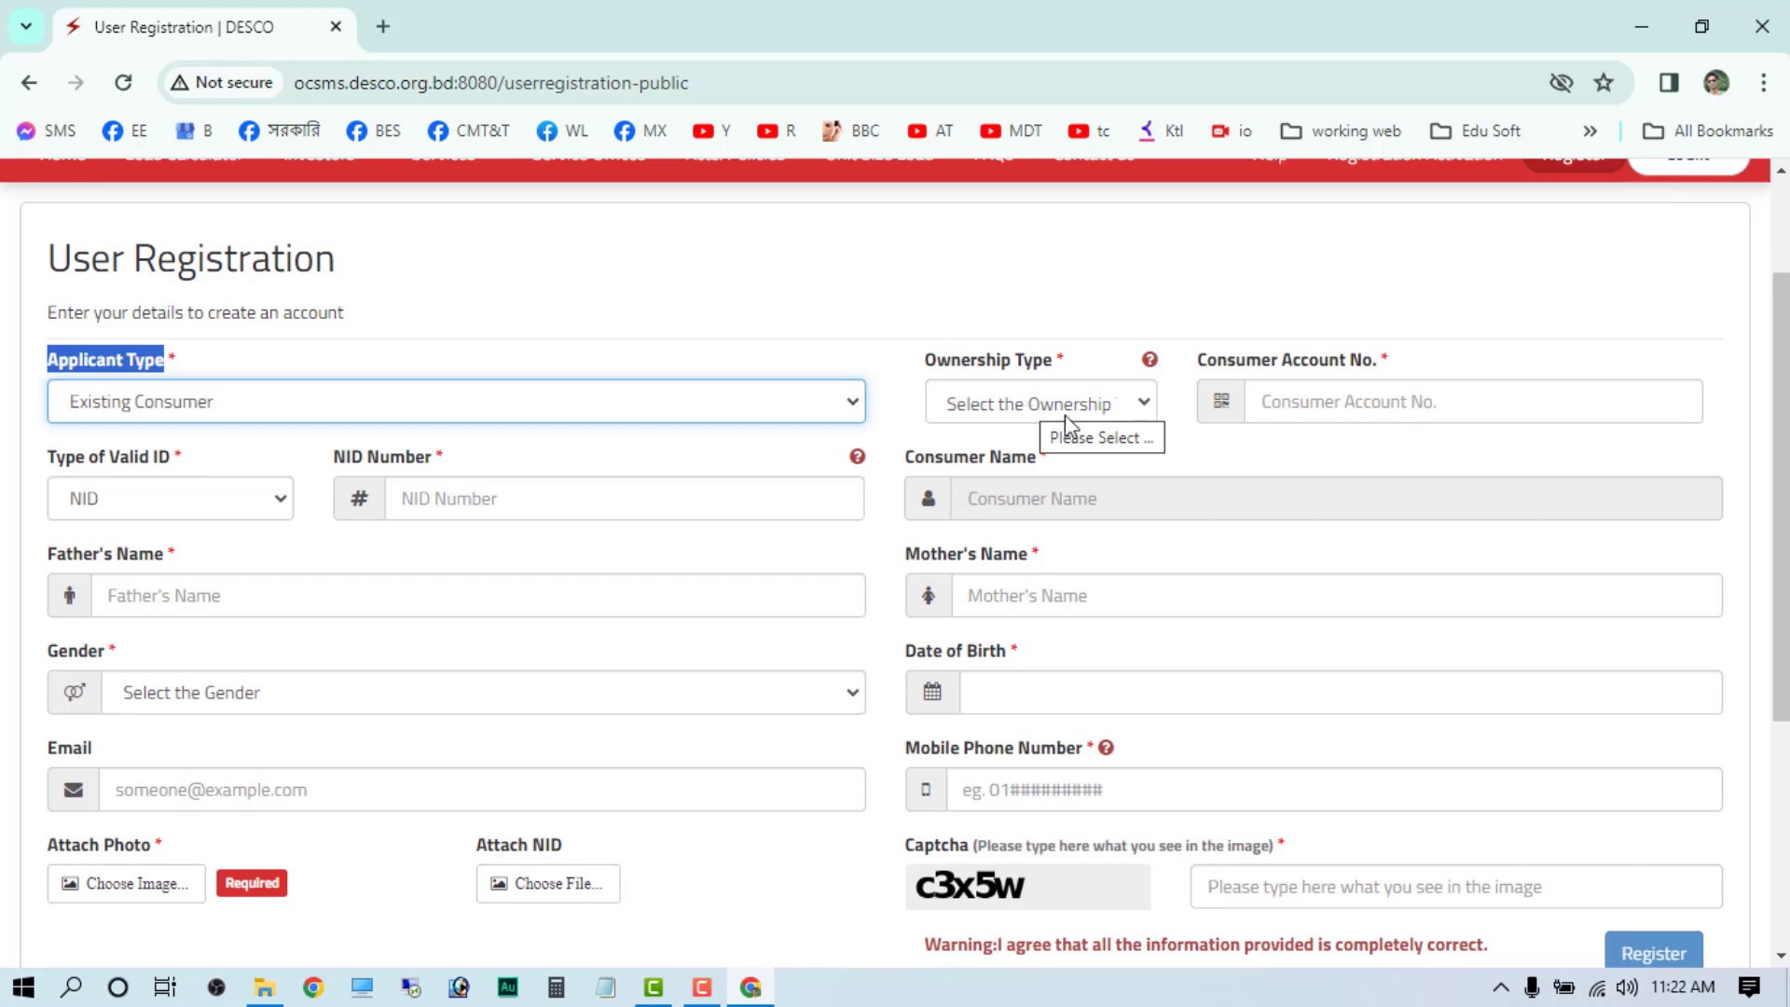
# - Set Ownership Type to Account Holder and fill in the saved consumer account number
pyautogui.click(1039, 416)
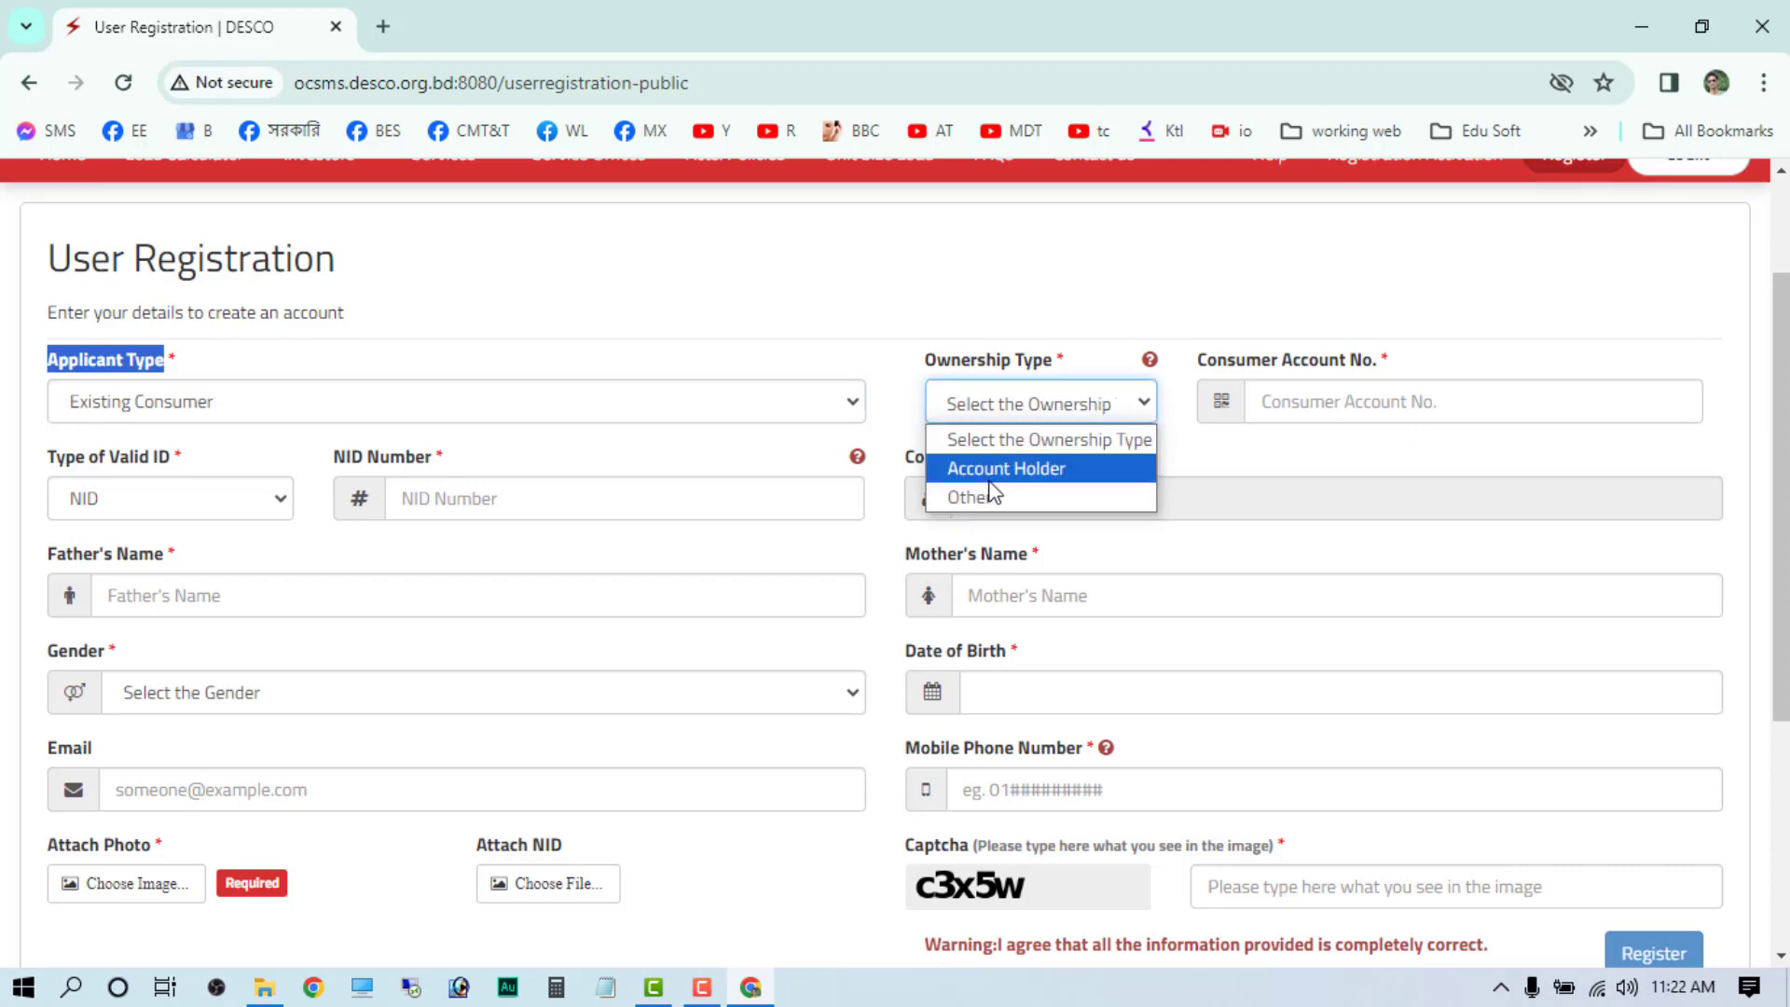
pyautogui.click(1061, 472)
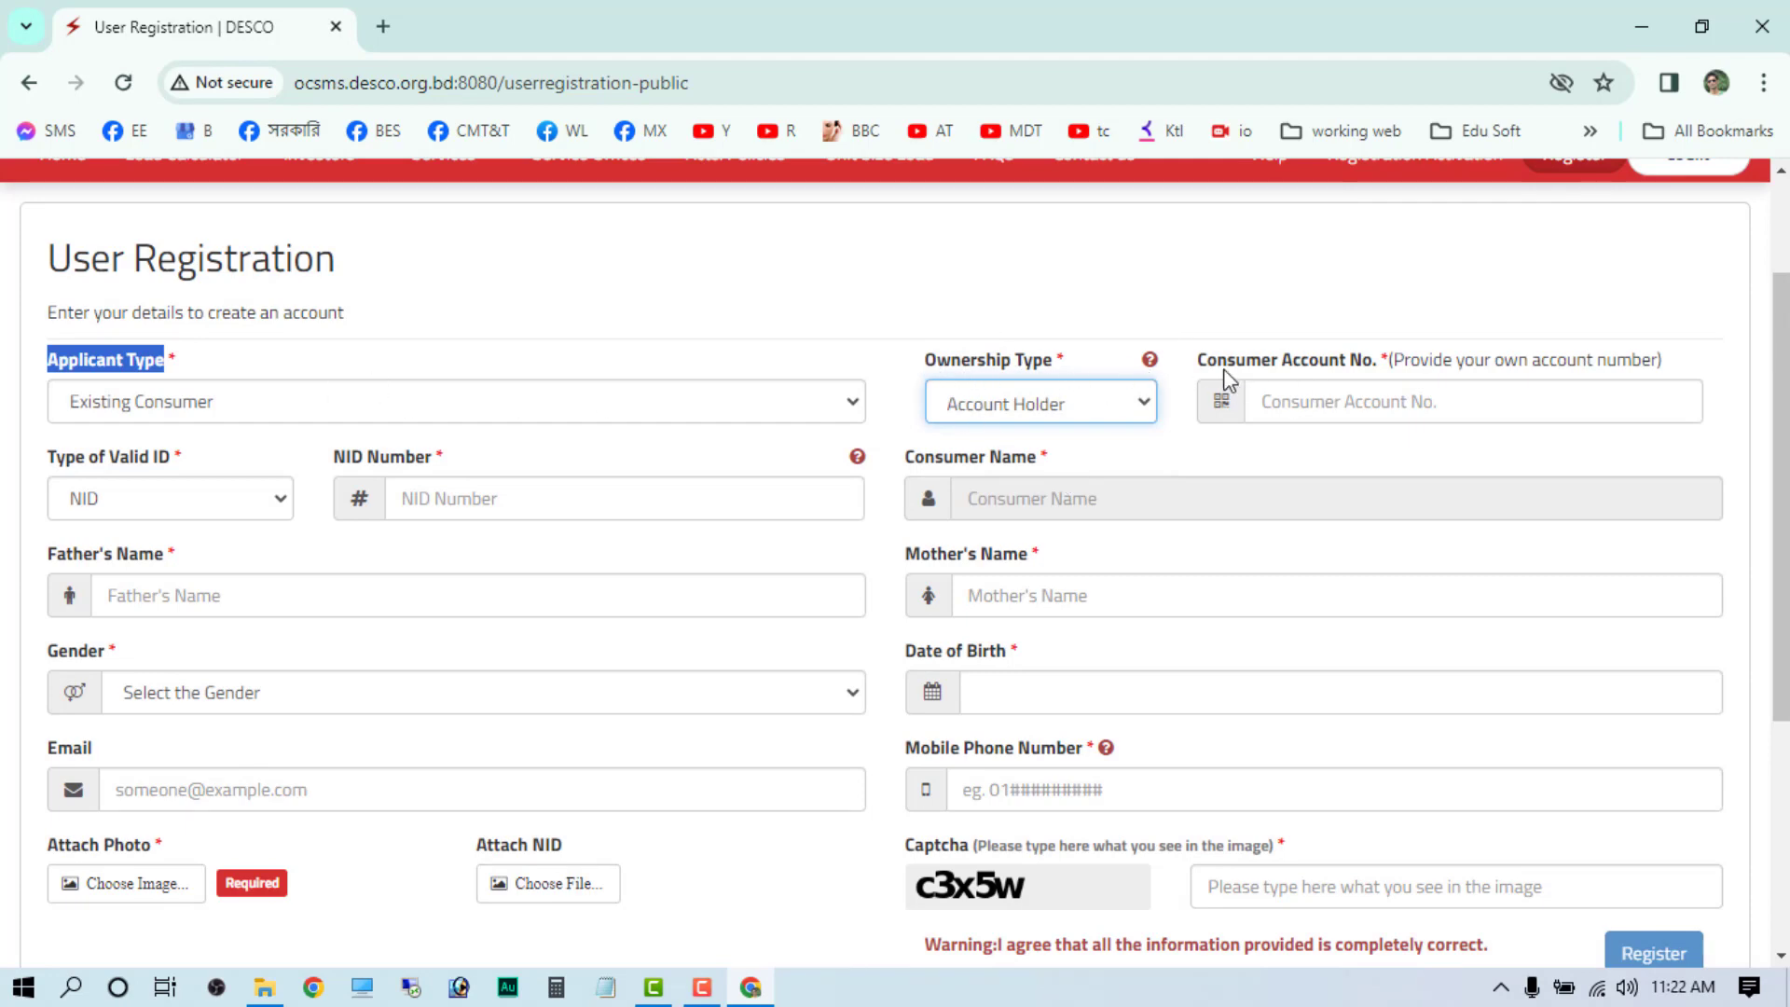
pyautogui.click(1328, 402)
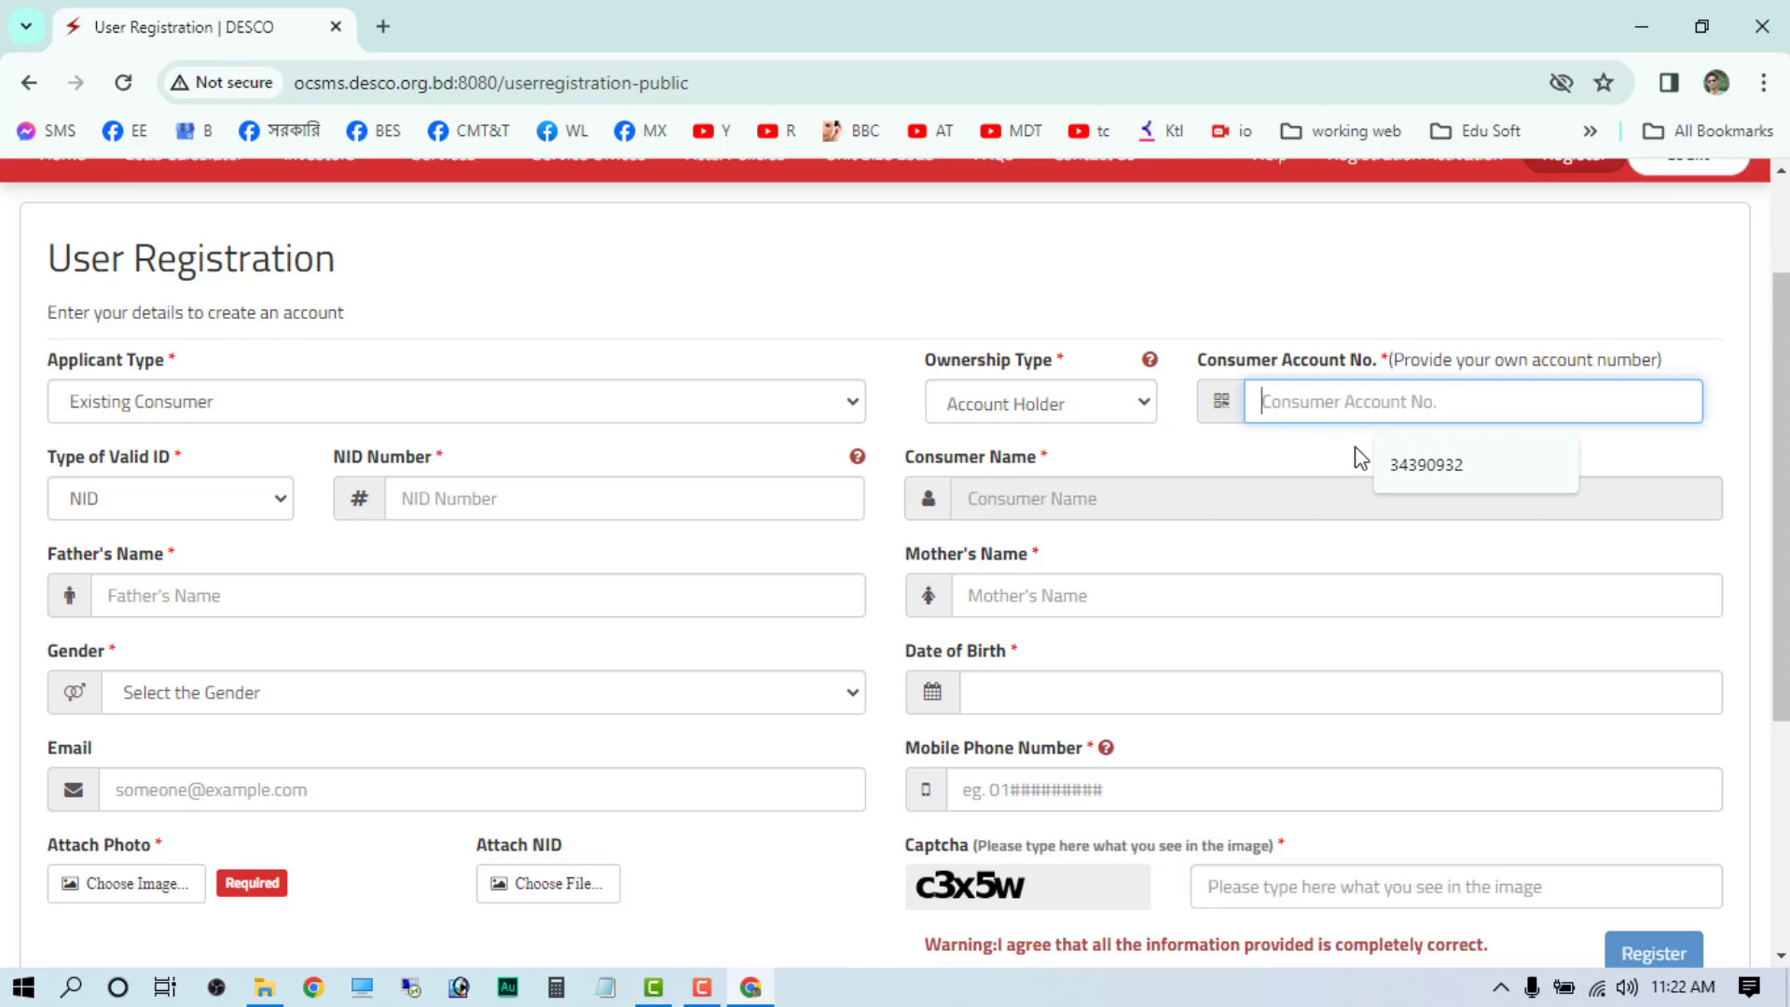
pyautogui.click(1432, 470)
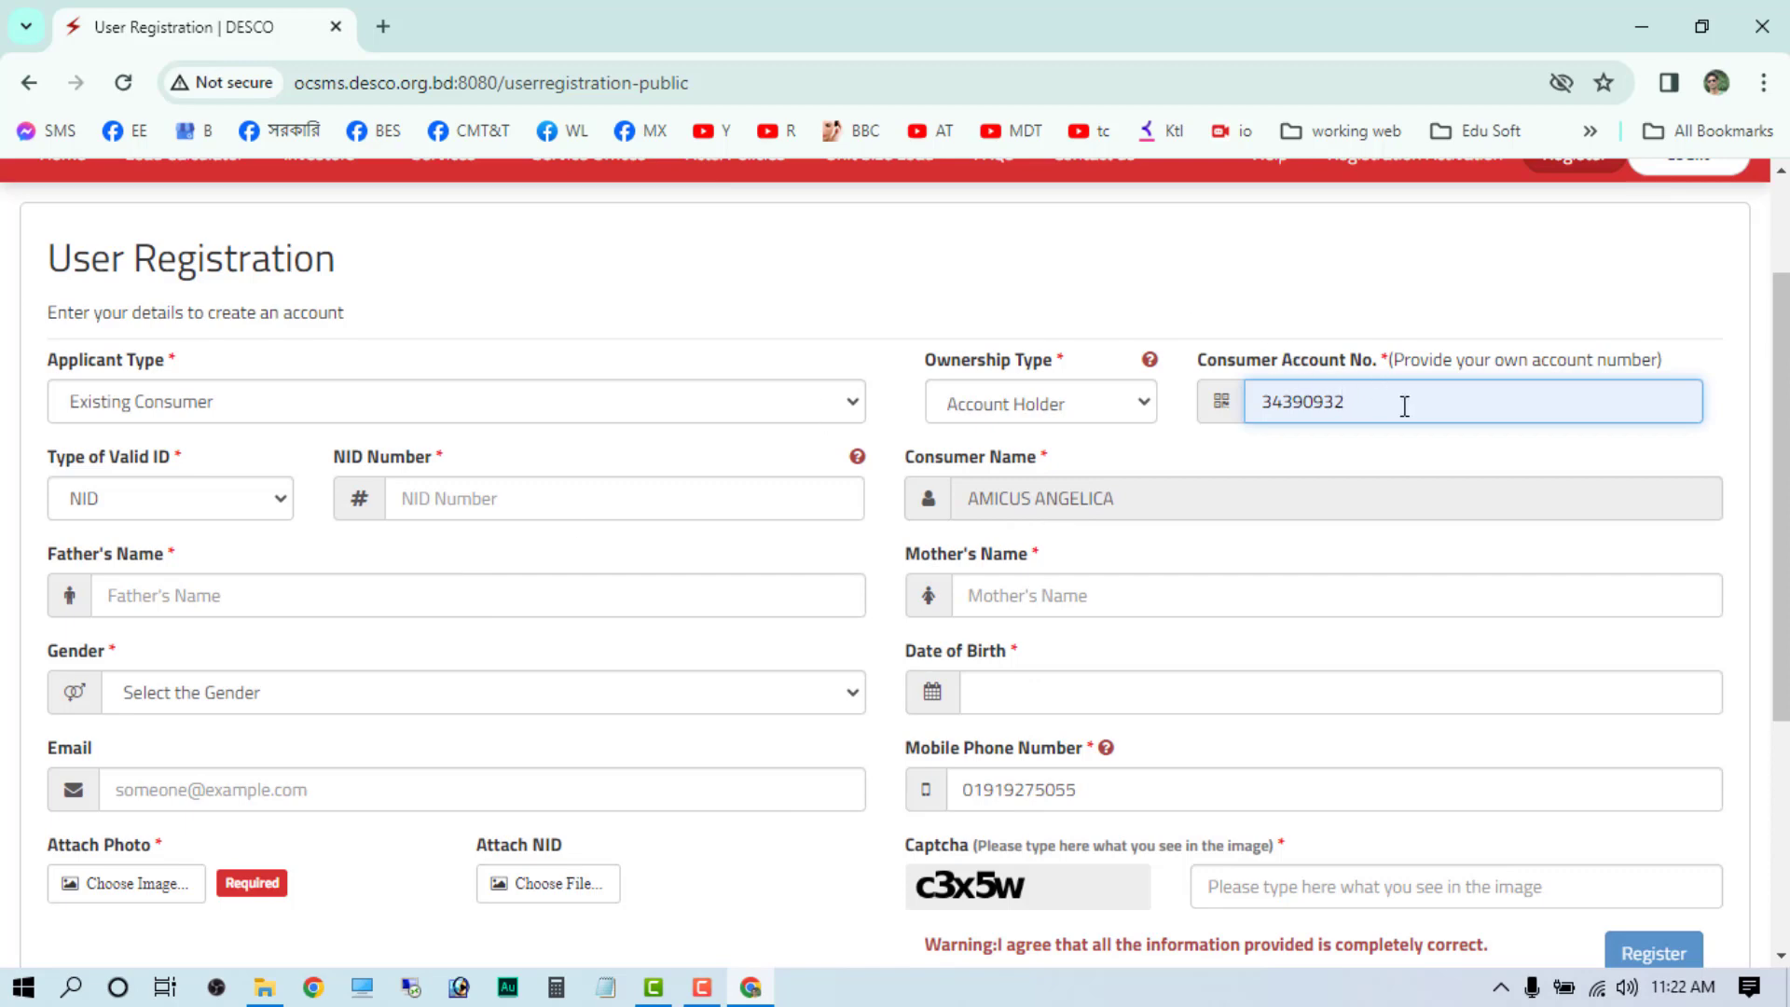
pyautogui.click(181, 403)
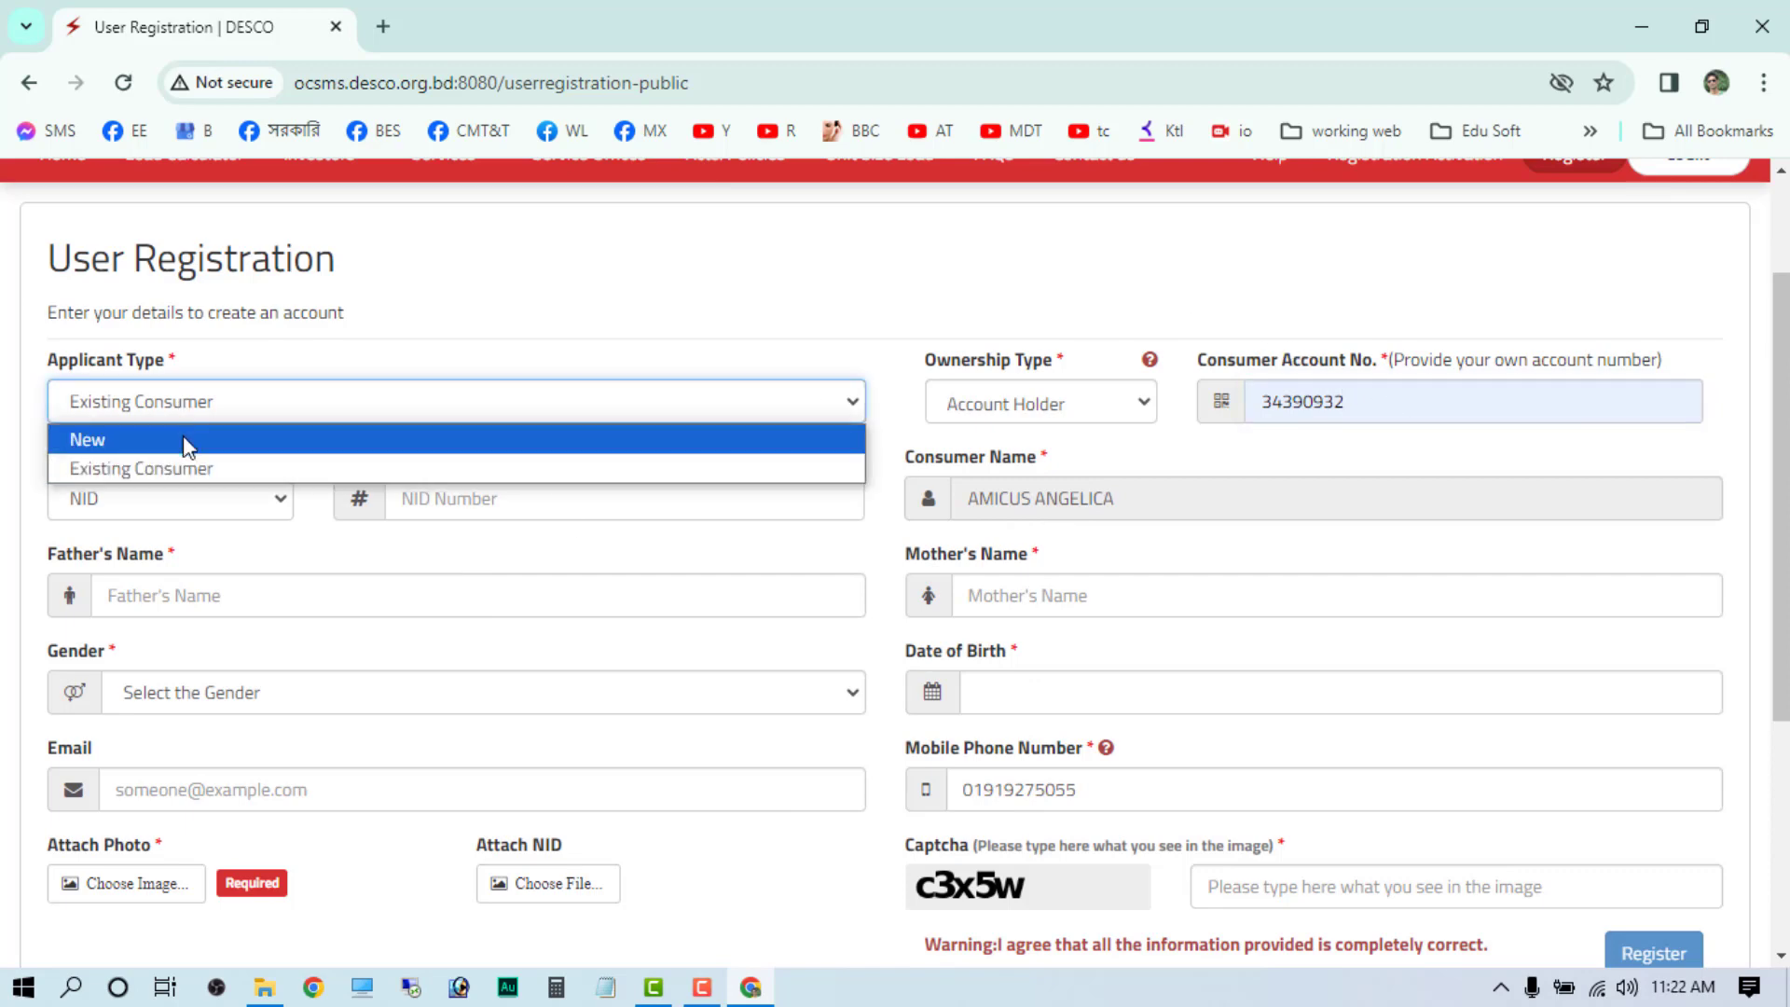
# - Switch applicant type to New, keep NID as the ID type, and enter the NID number
pyautogui.click(235, 439)
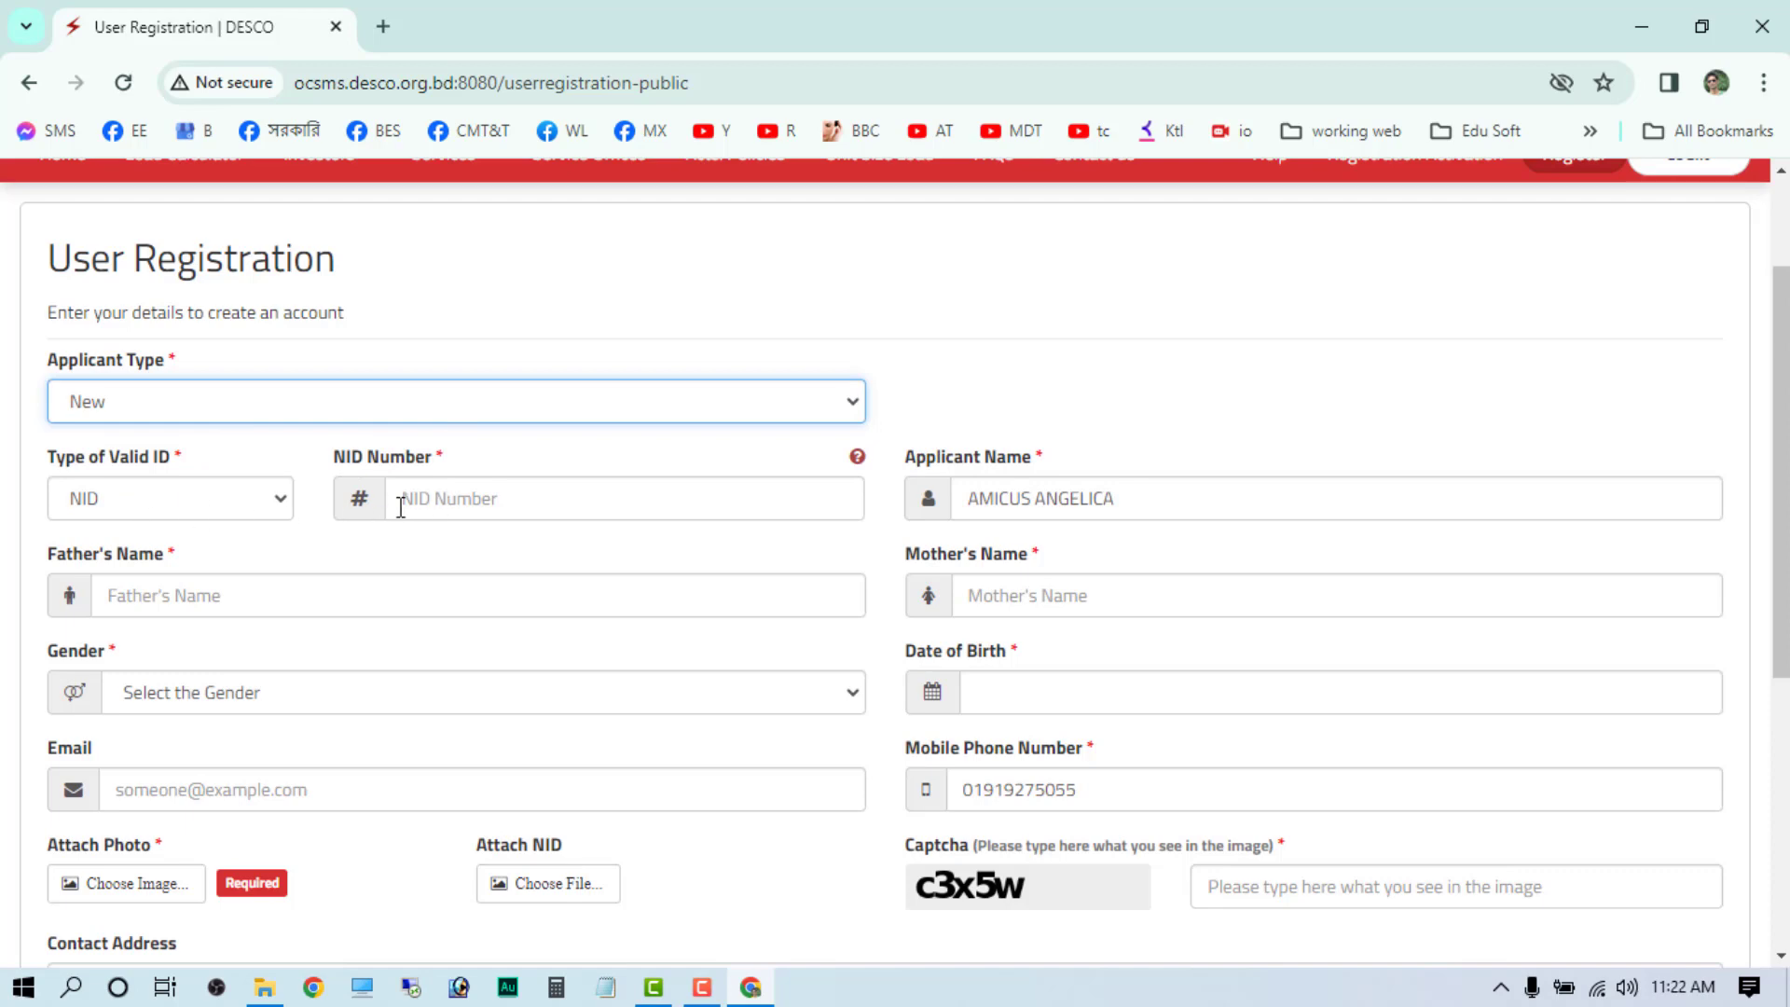
pyautogui.click(233, 500)
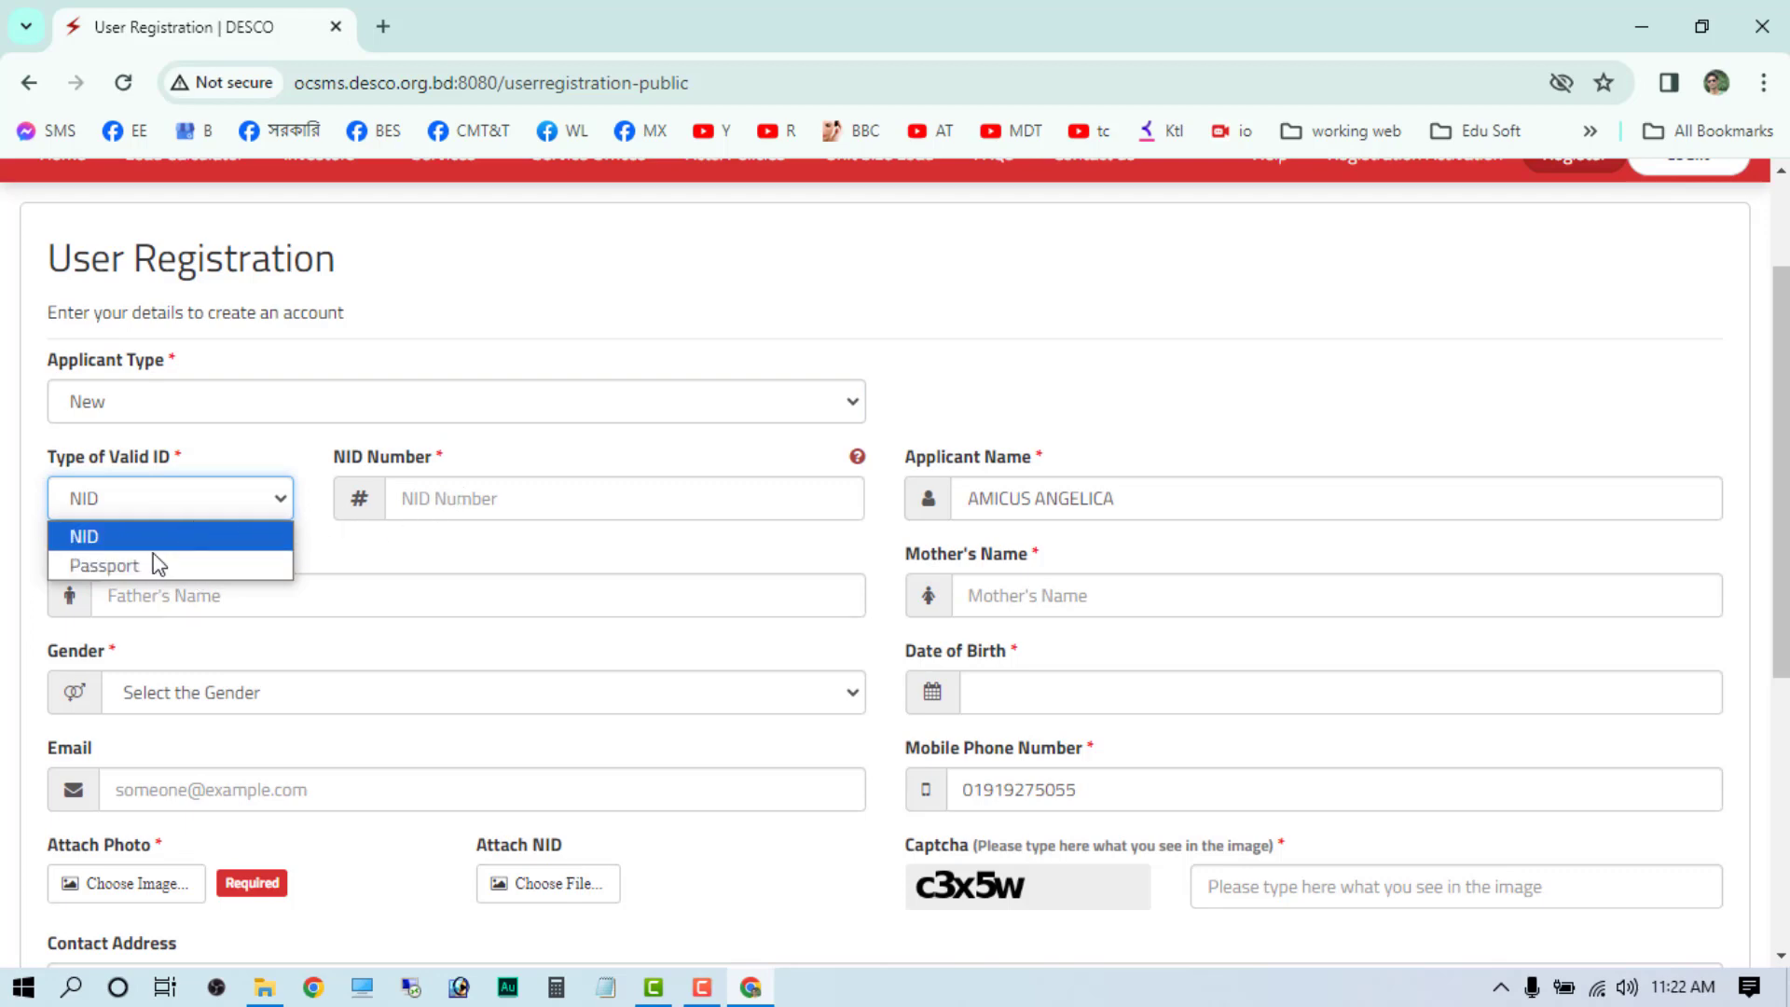
pyautogui.click(143, 539)
pyautogui.click(566, 501)
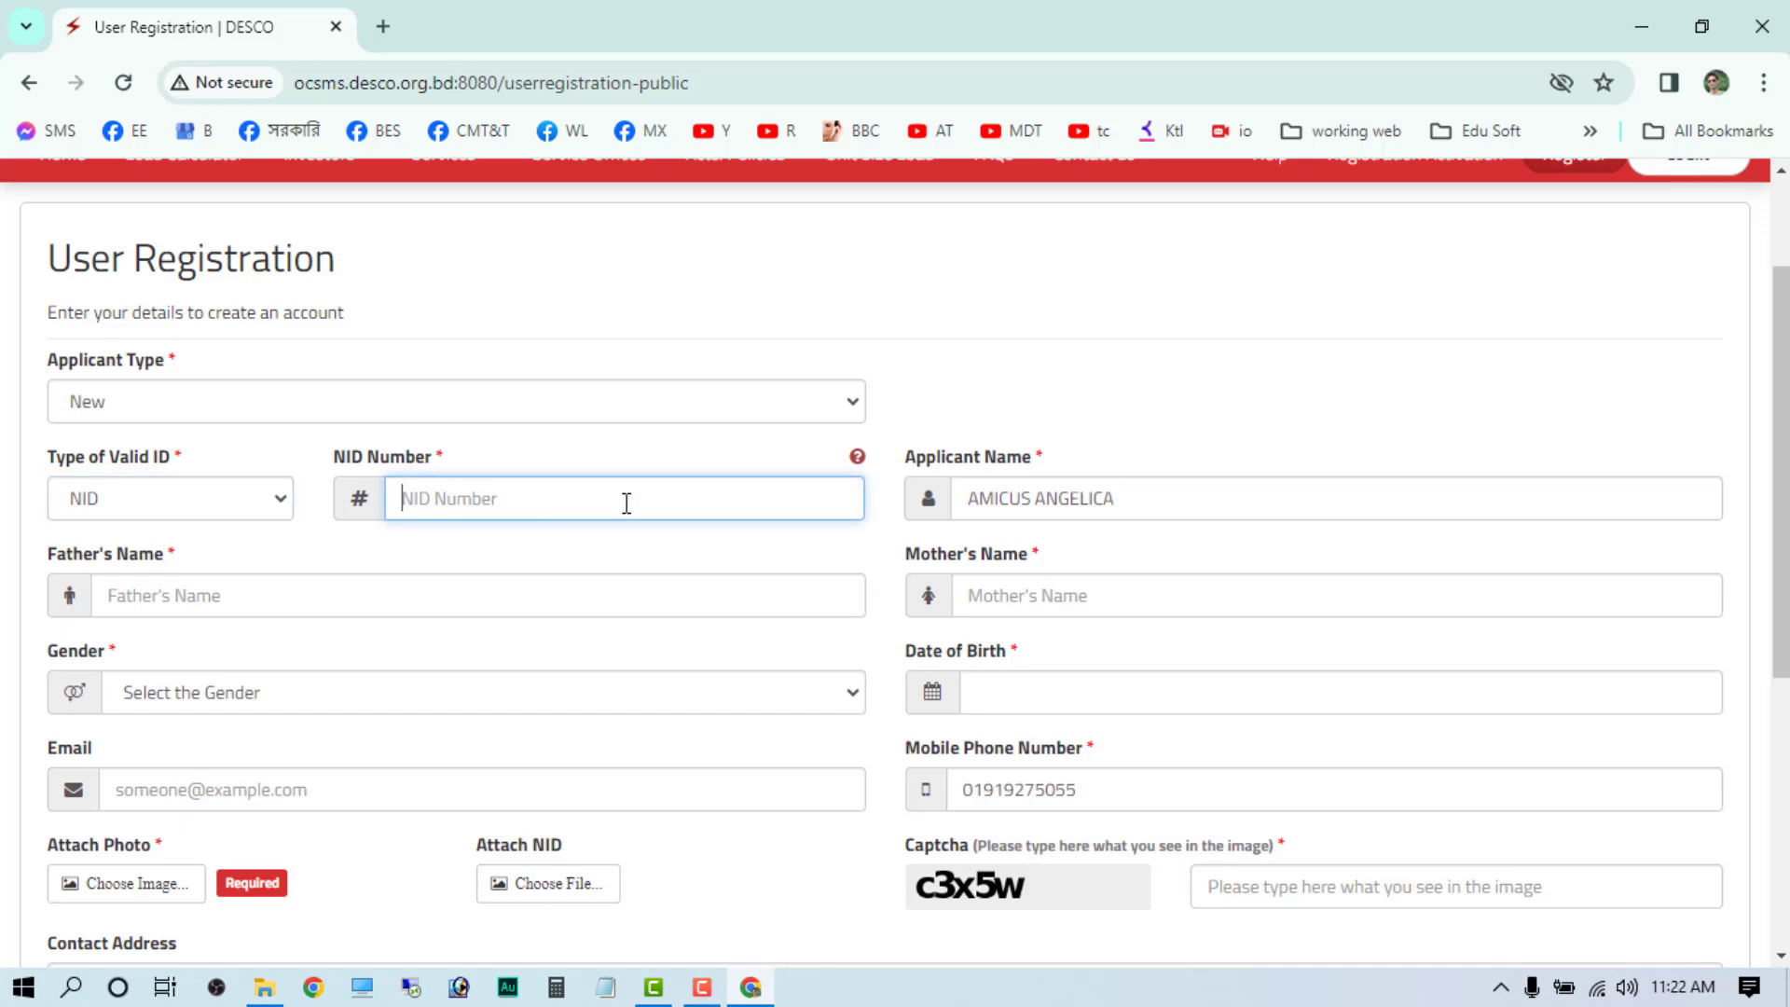
pyautogui.write('123')
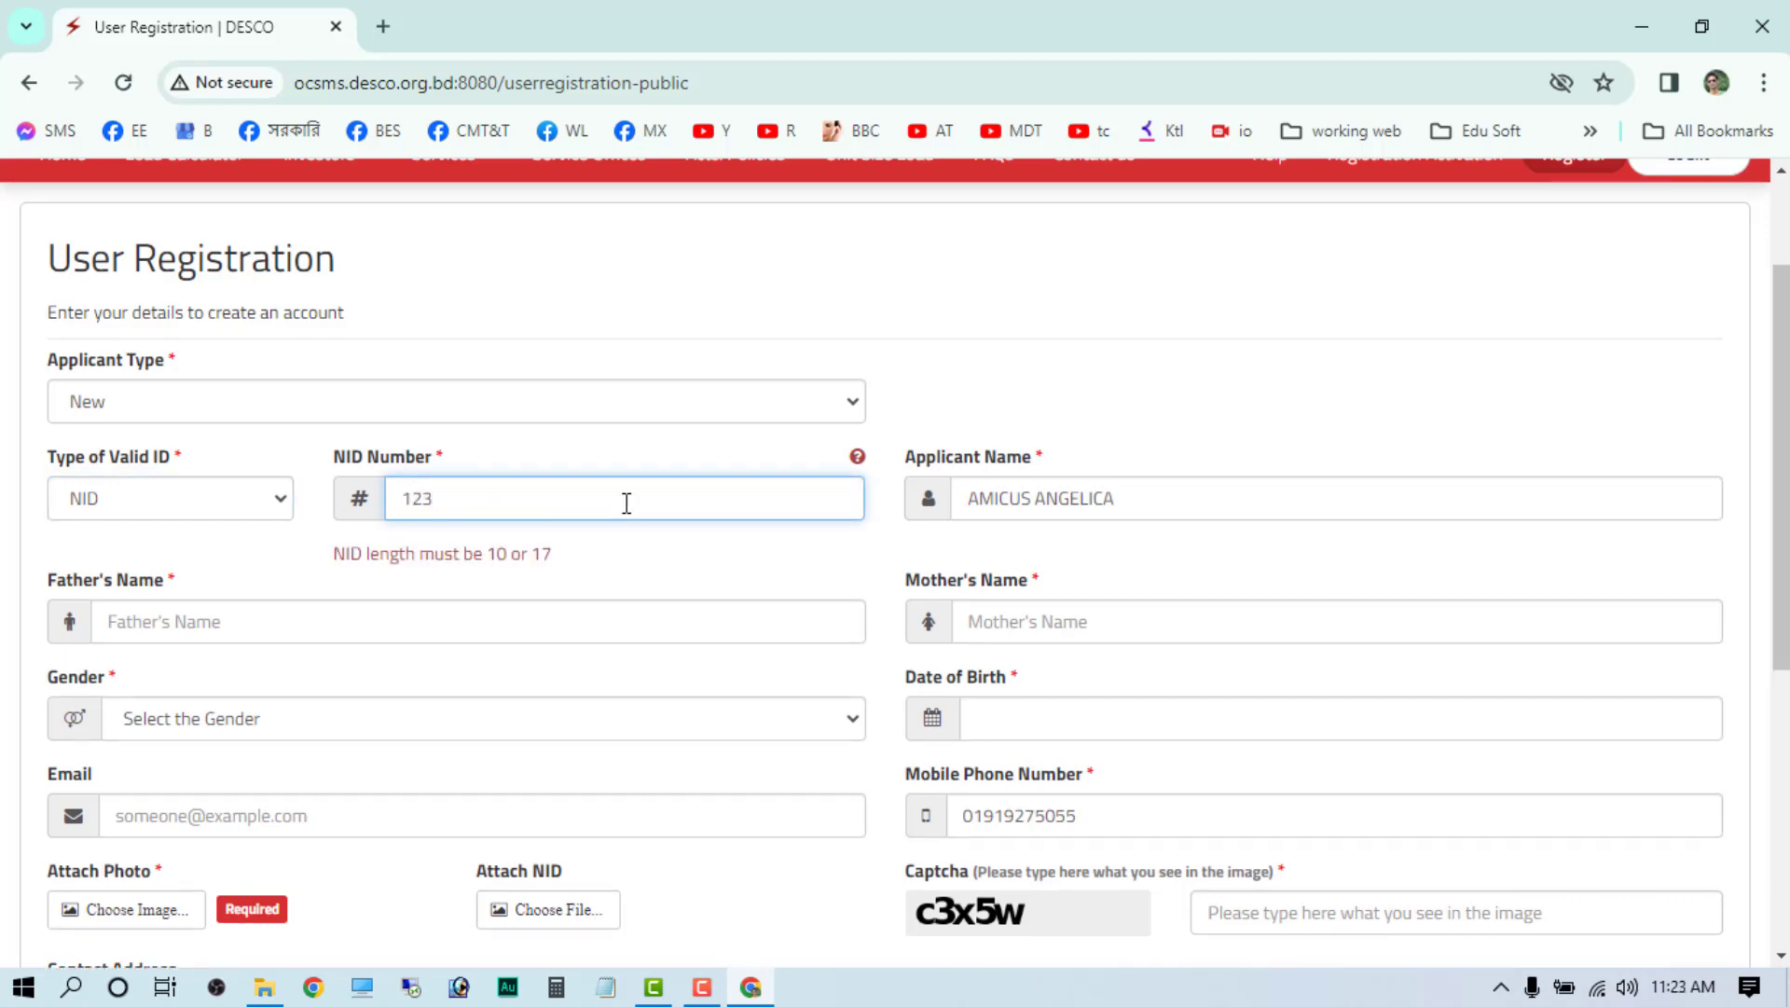
pyautogui.write('45678911')
pyautogui.press('BackSpace')
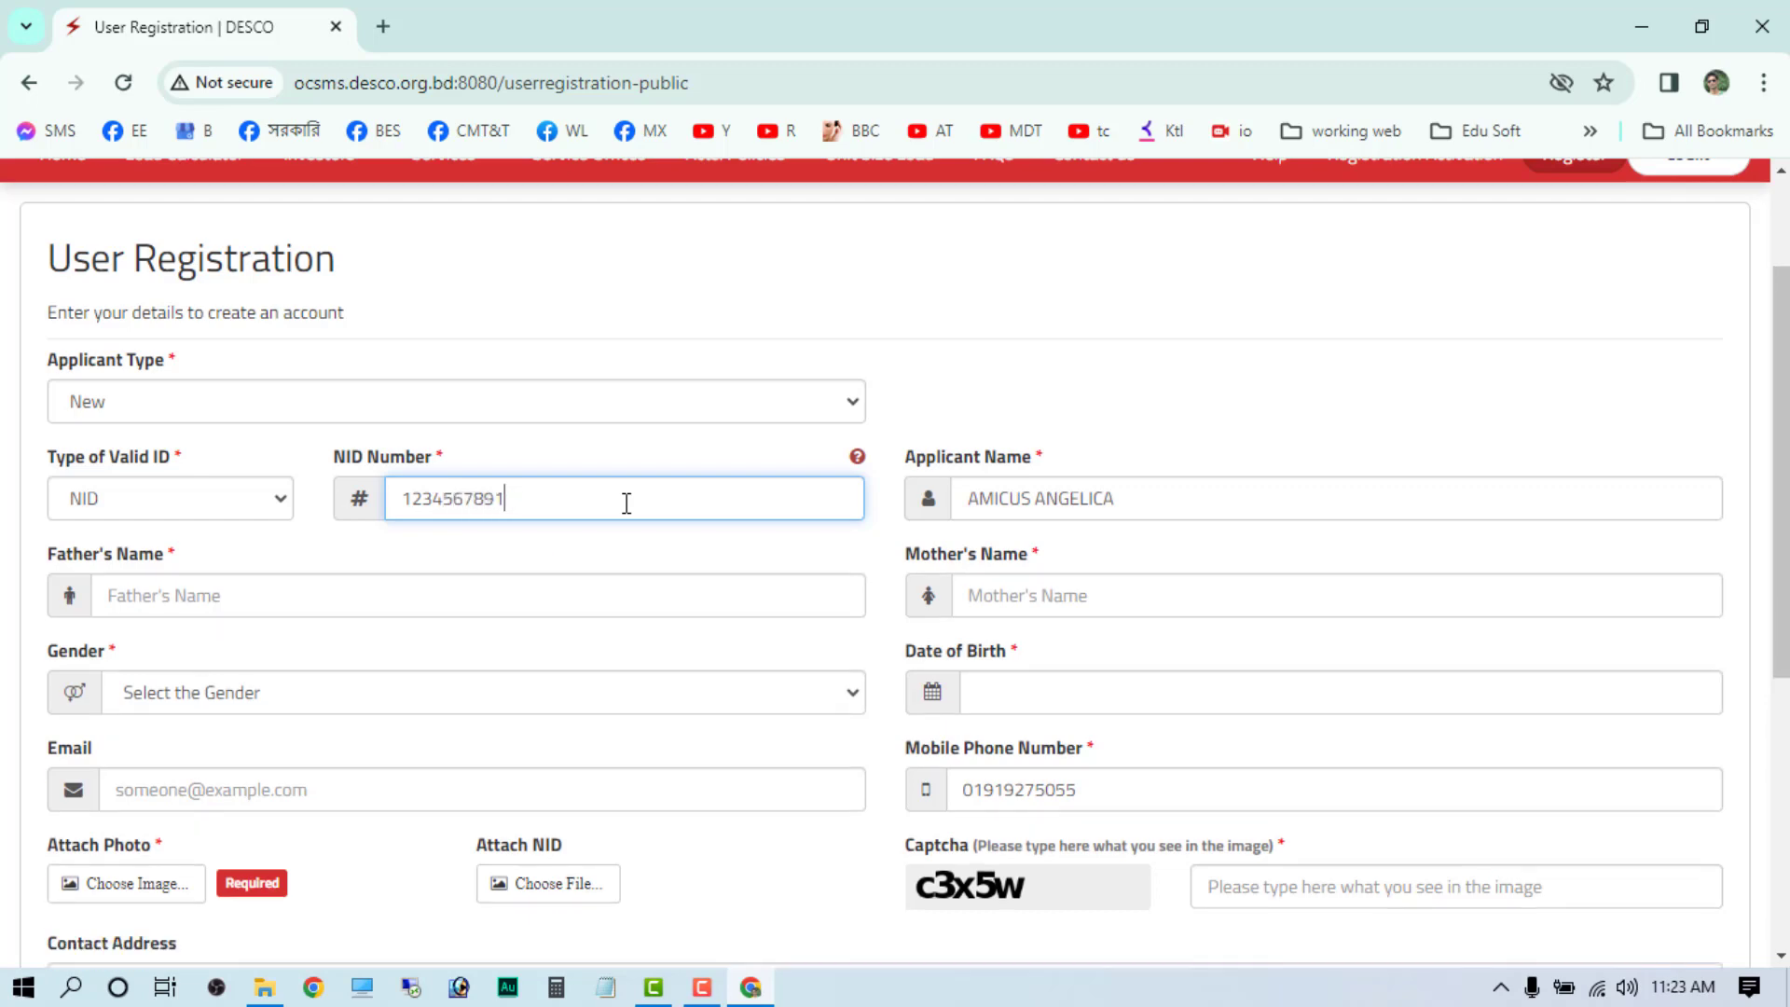
# - Replace the Applicant Name with 'Abc desco'
pyautogui.click(1136, 500)
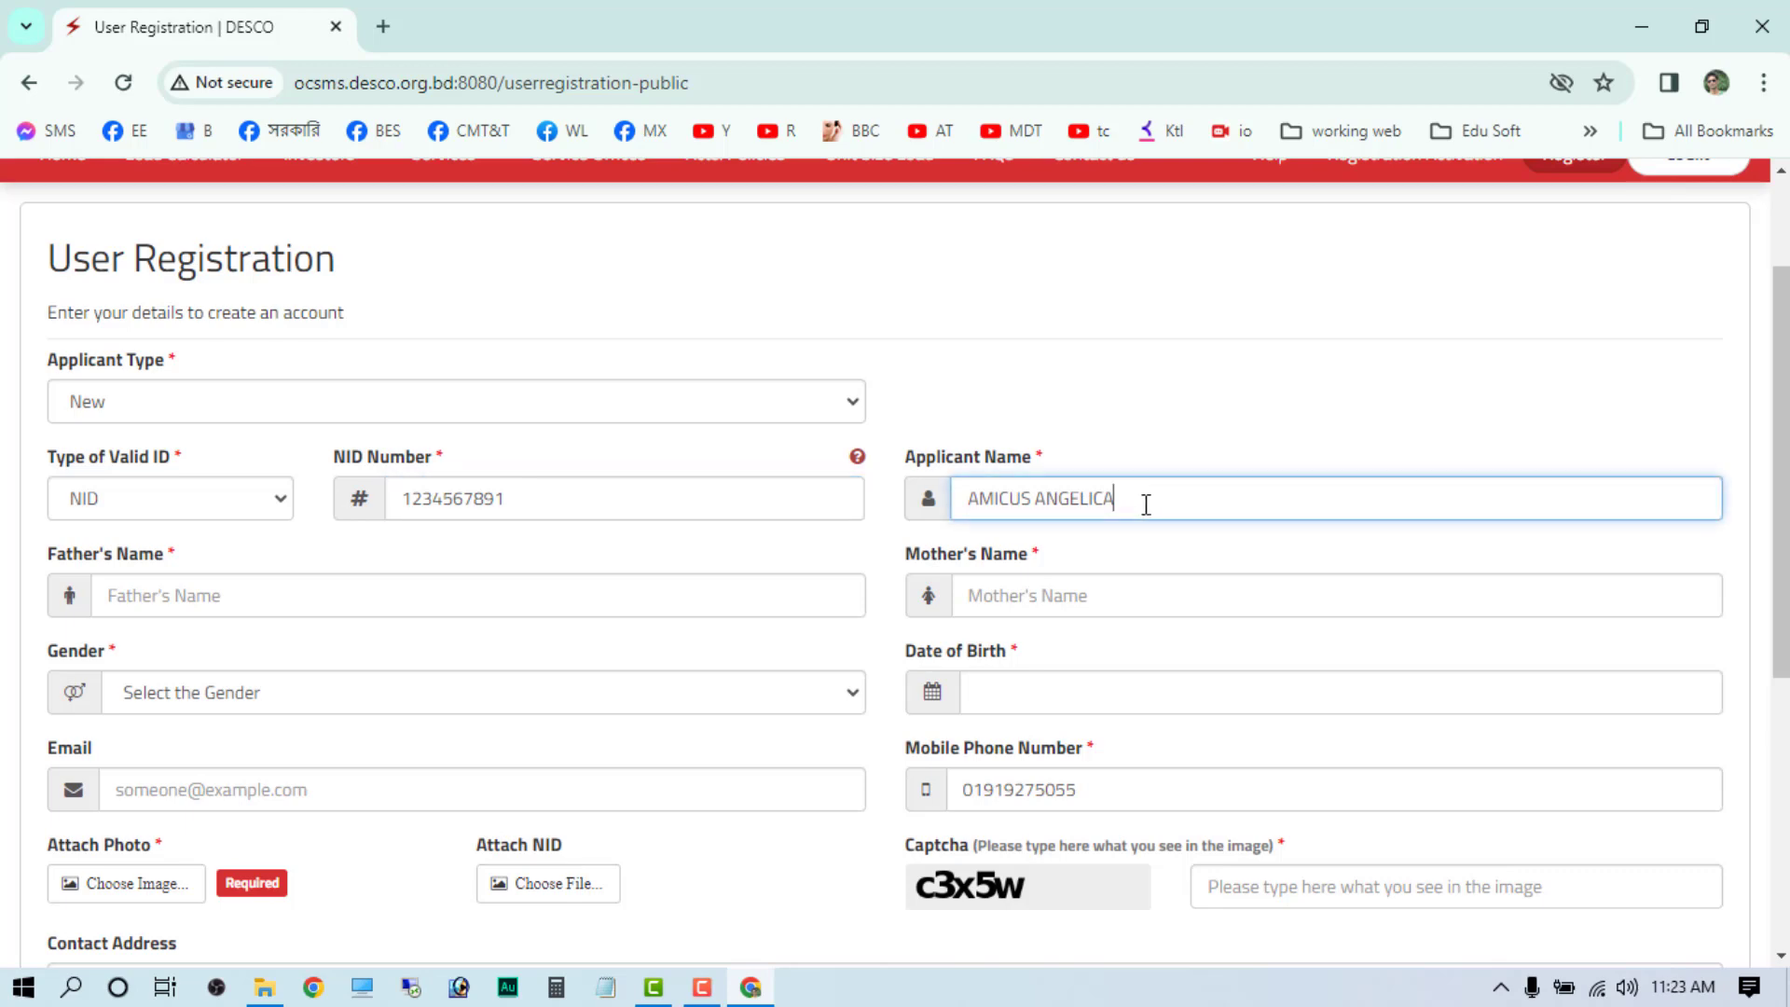
pyautogui.moveTo(1159, 507); pyautogui.dragTo(659, 499)
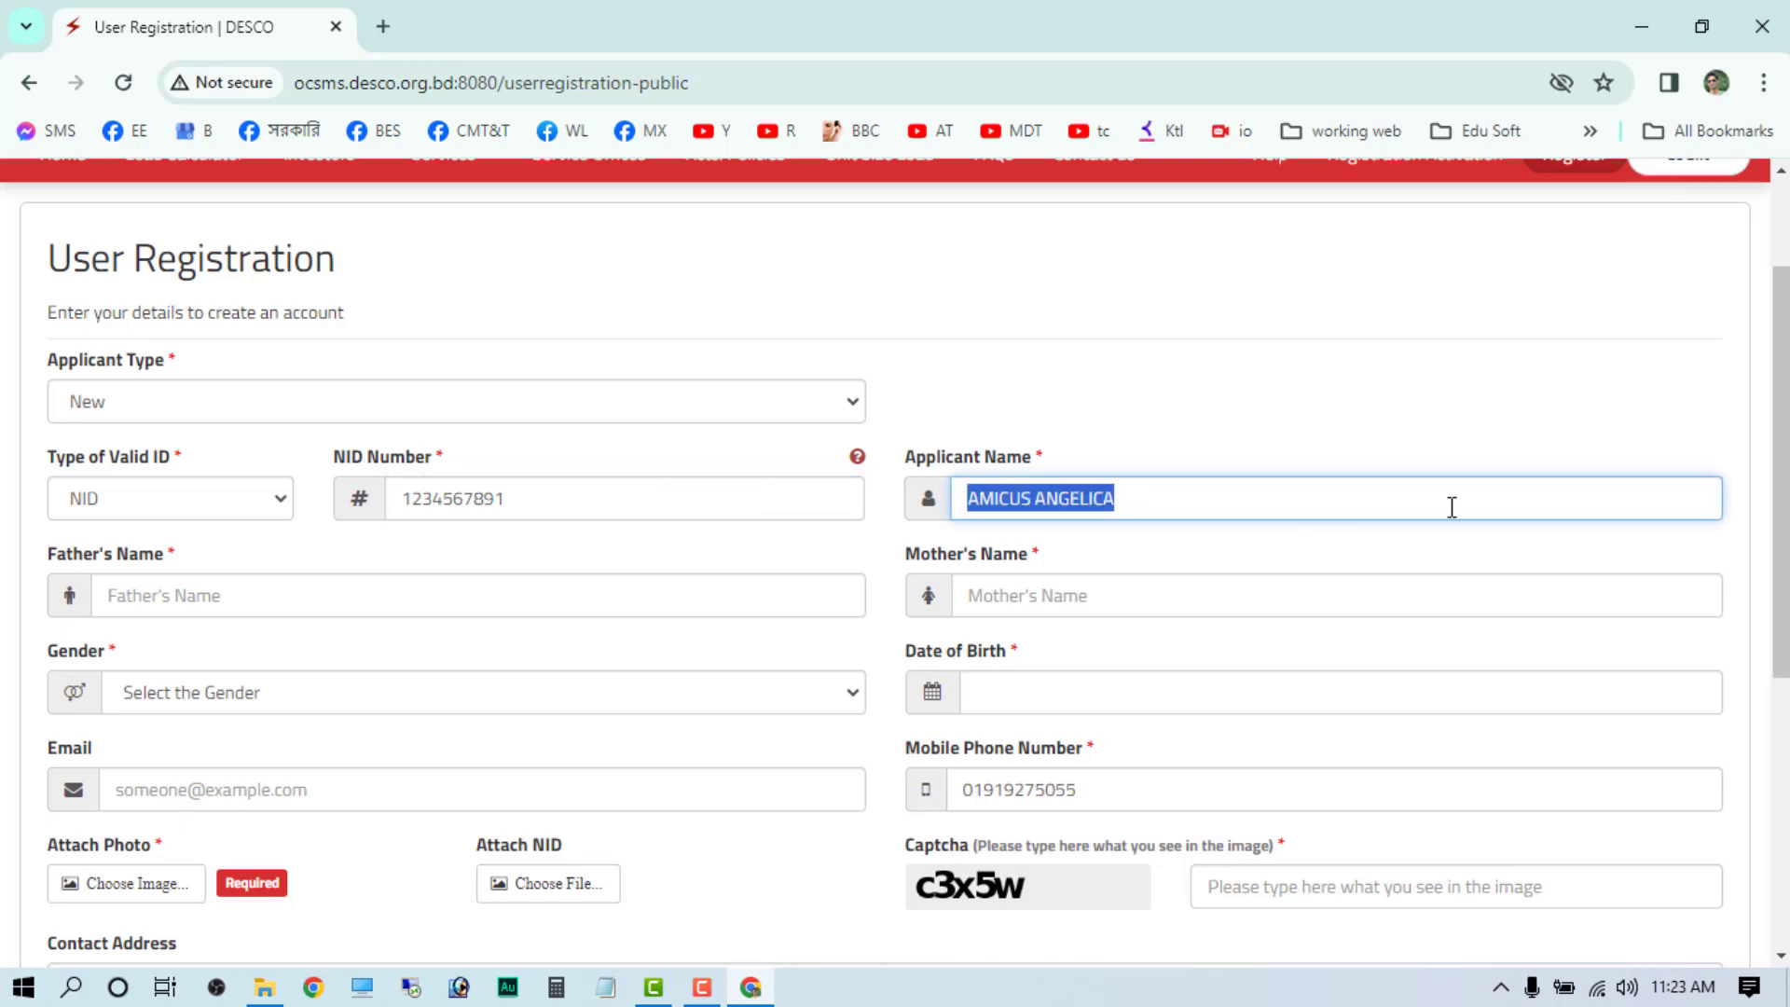
pyautogui.write('Abc')
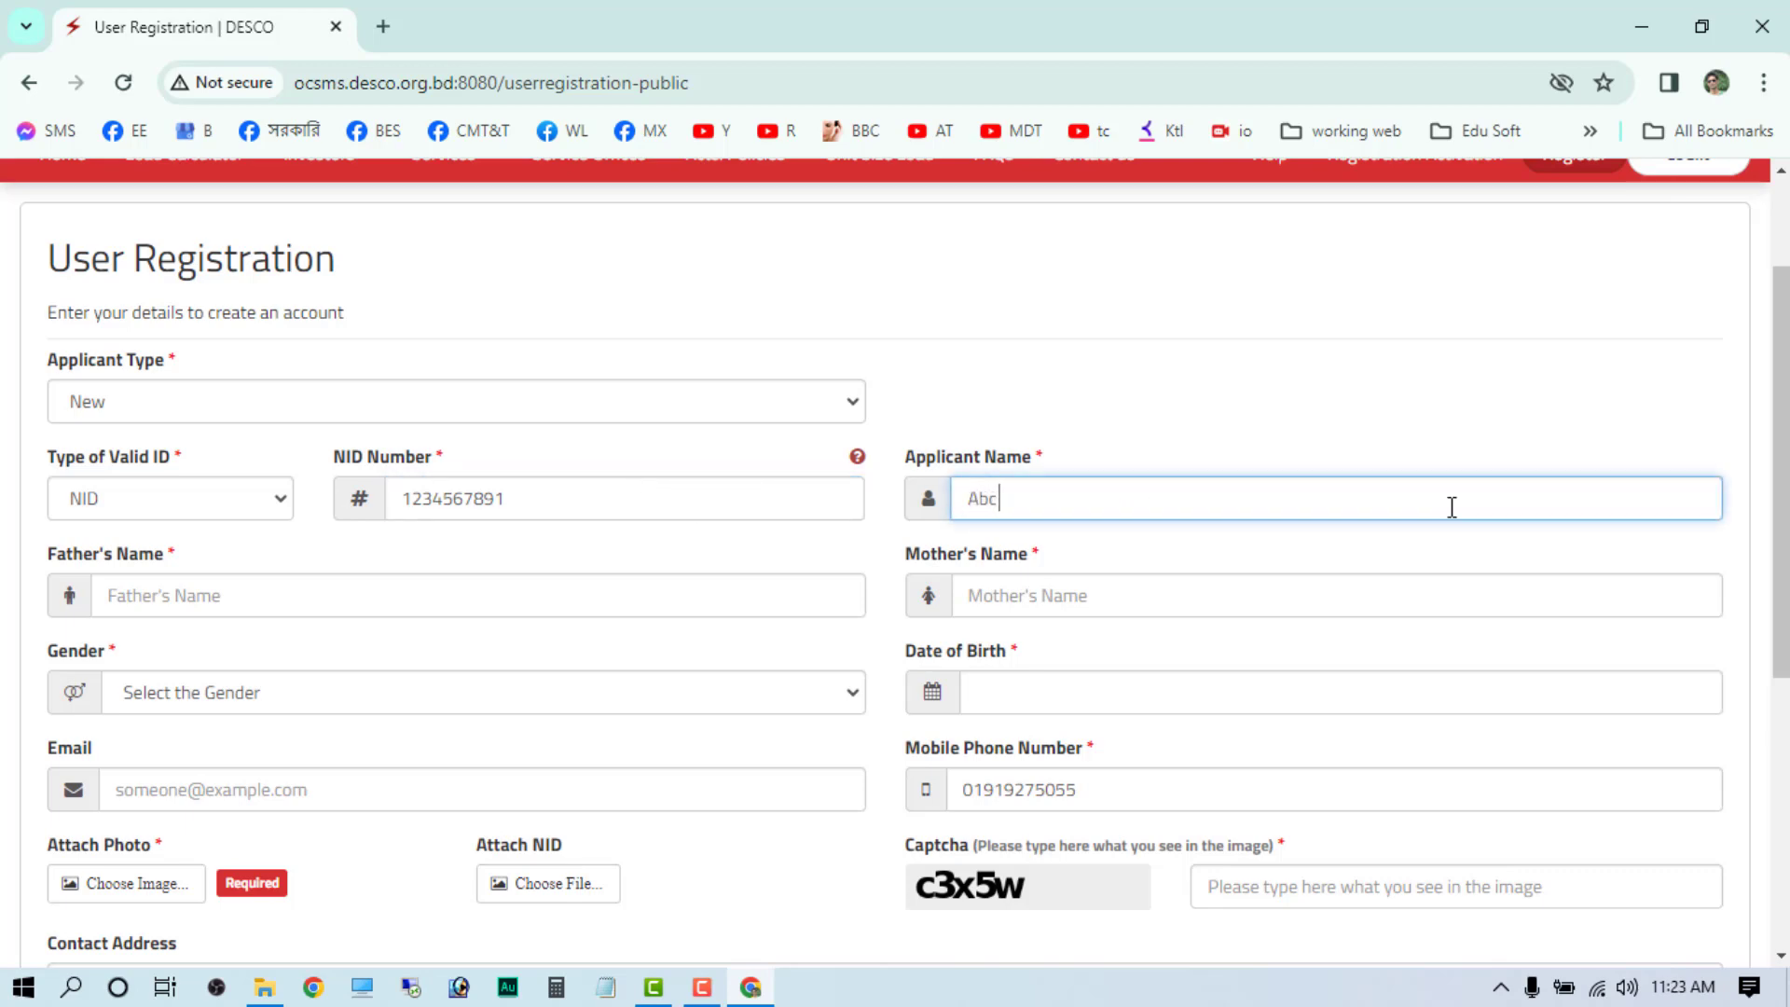
pyautogui.write(' desco')
pyautogui.click(348, 611)
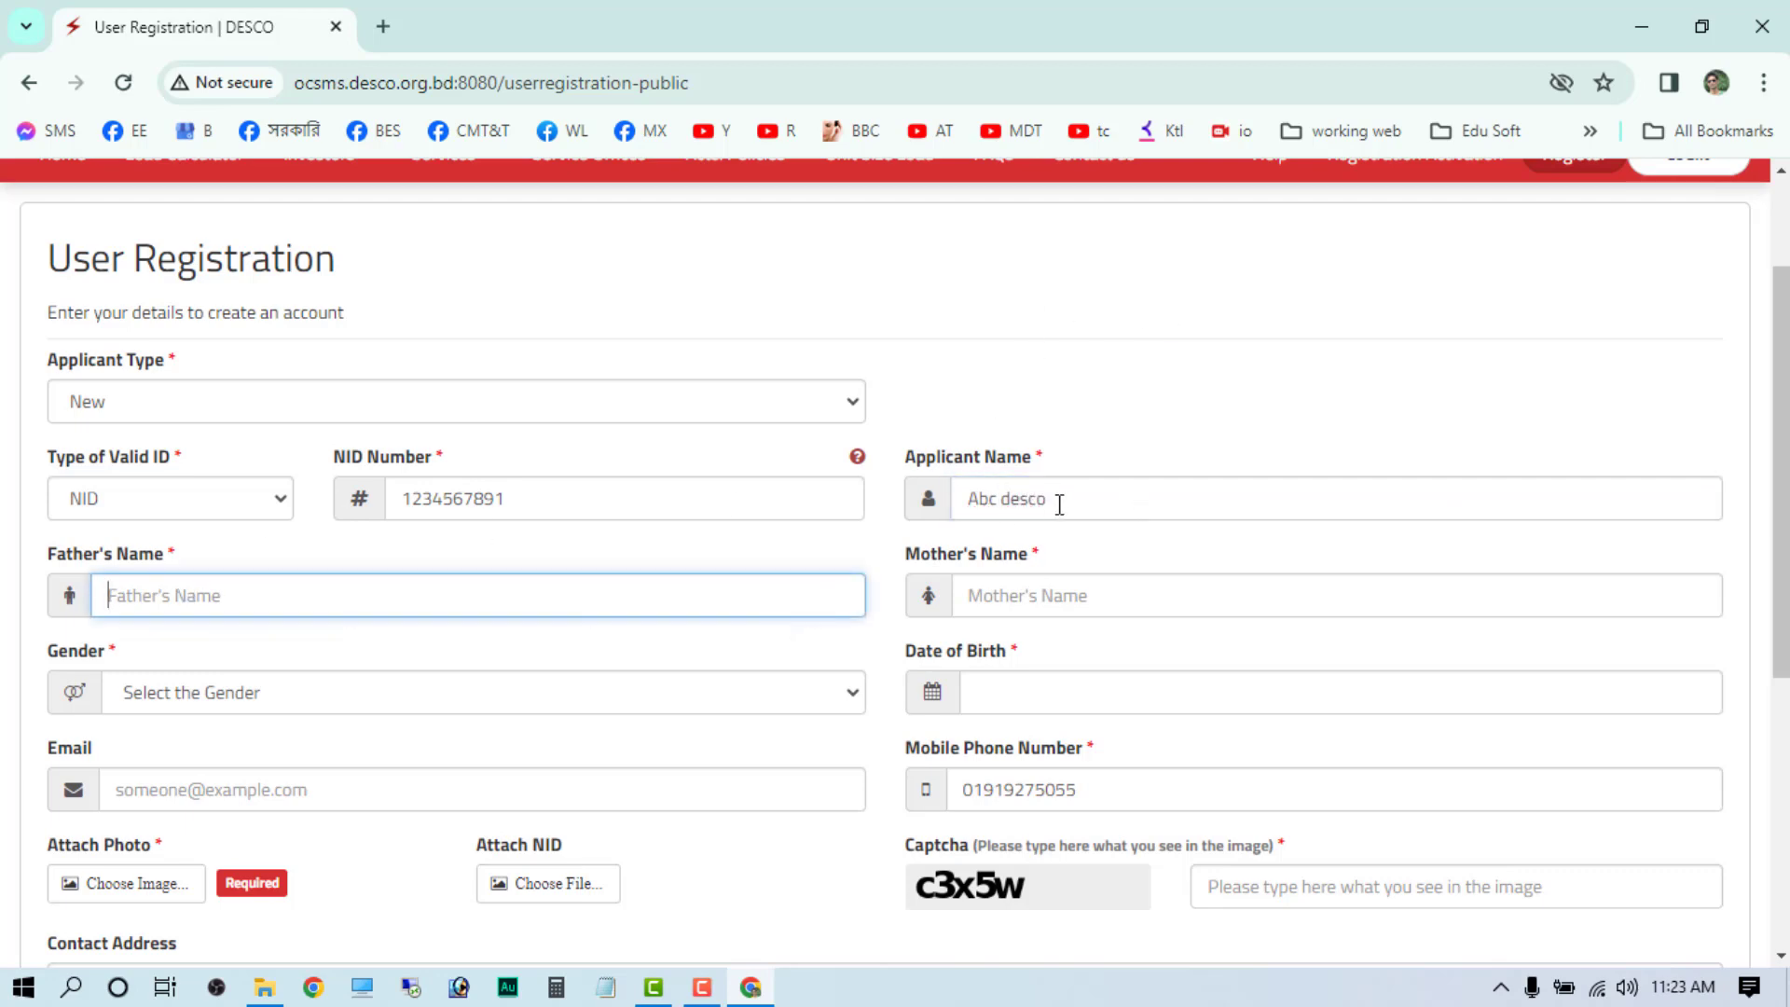
# - Copy 'Abc desco' into Father's and Mother's Name, and set Gender to Male
pyautogui.moveTo(1059, 504); pyautogui.dragTo(967, 501)
pyautogui.rightClick(1019, 503)
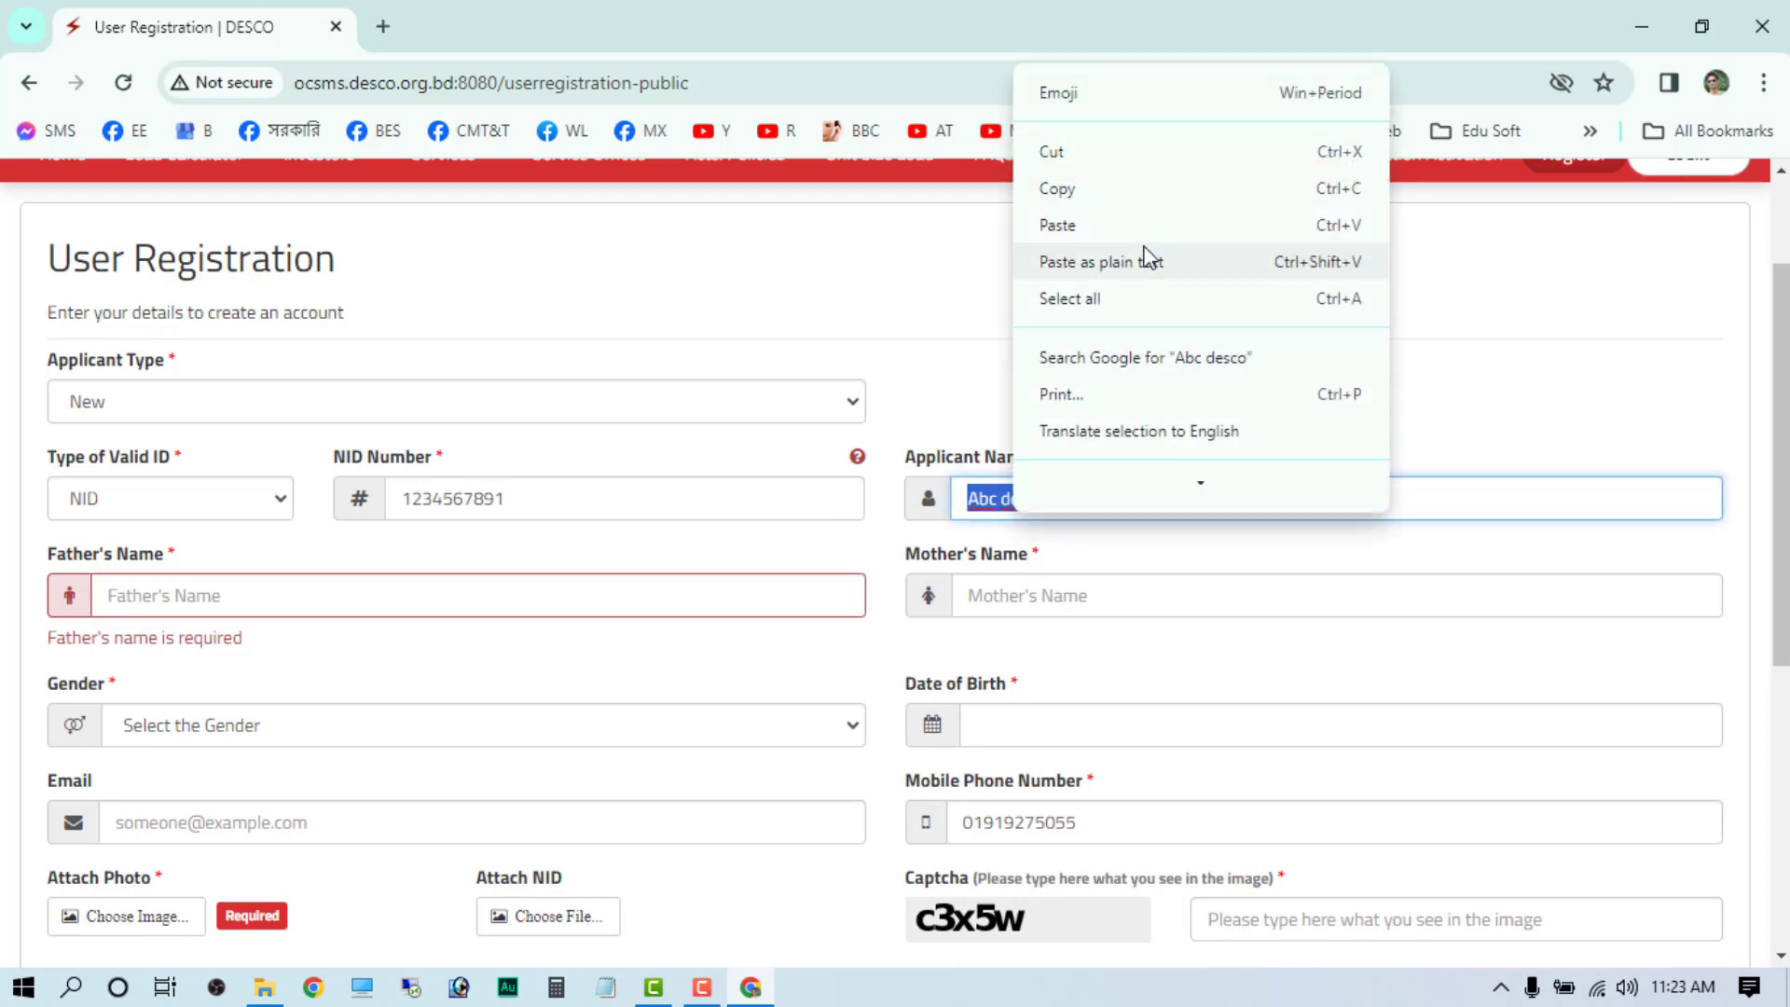
pyautogui.click(1074, 192)
pyautogui.click(163, 601)
pyautogui.rightClick(164, 601)
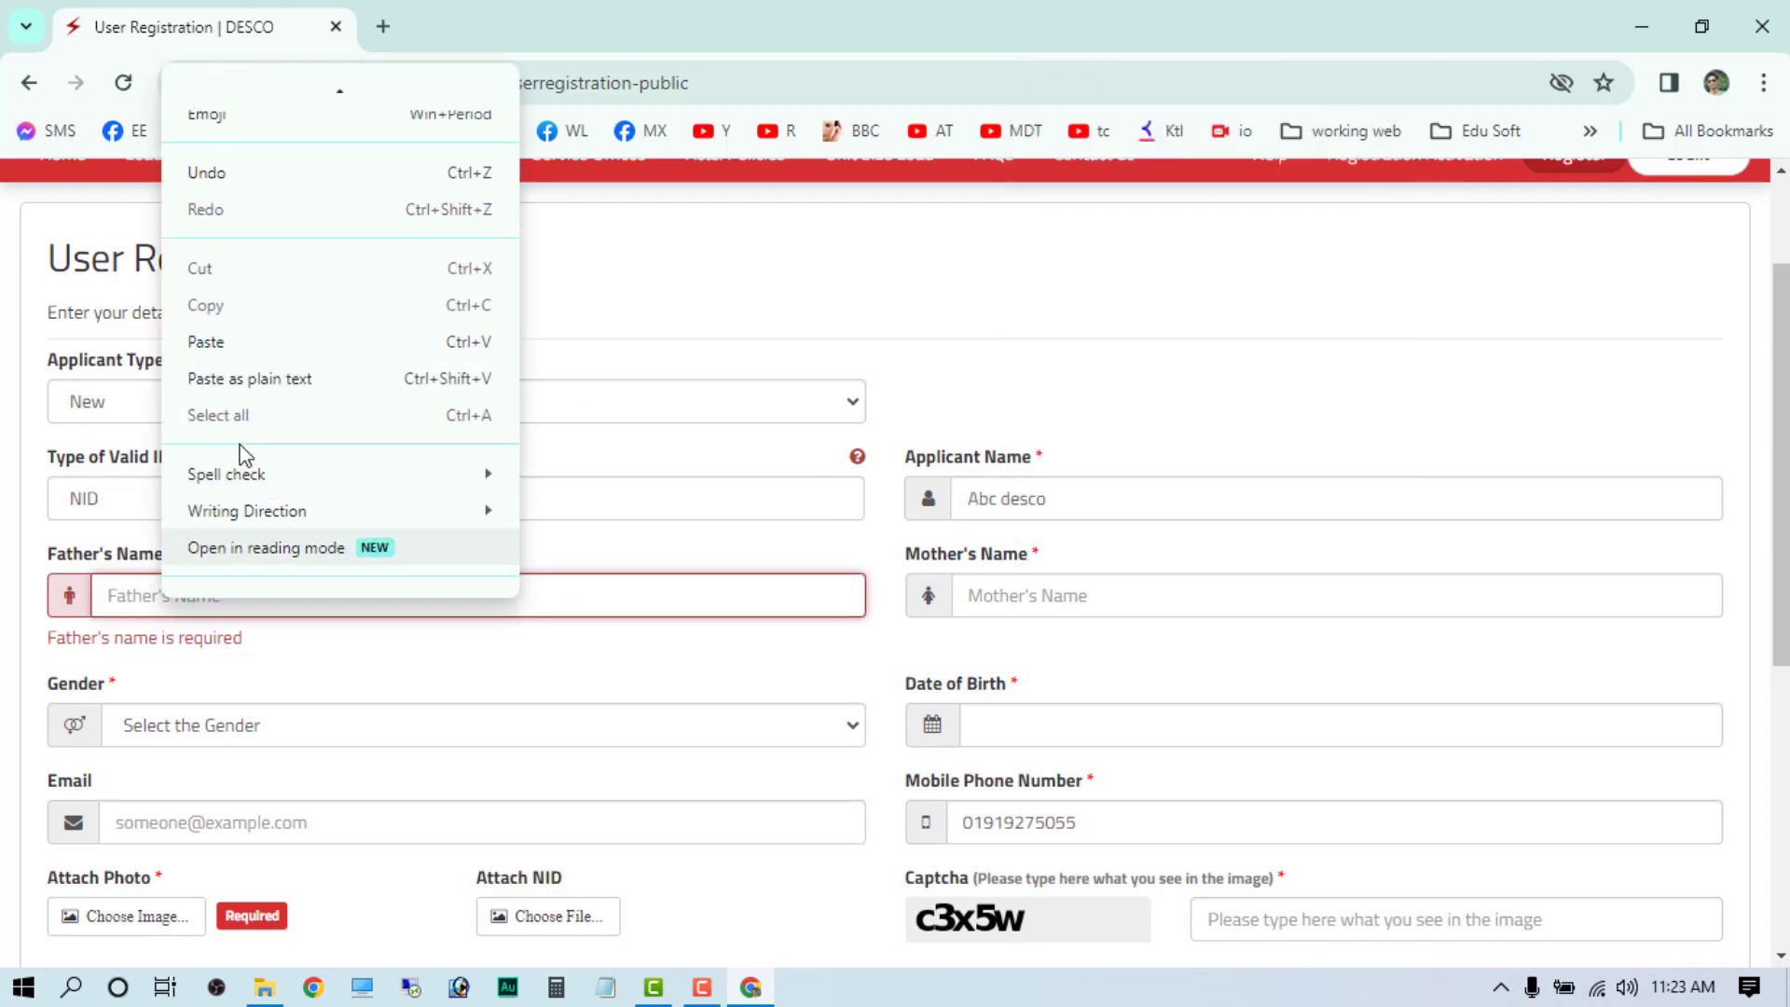
pyautogui.click(236, 338)
pyautogui.click(1043, 601)
pyautogui.rightClick(1039, 603)
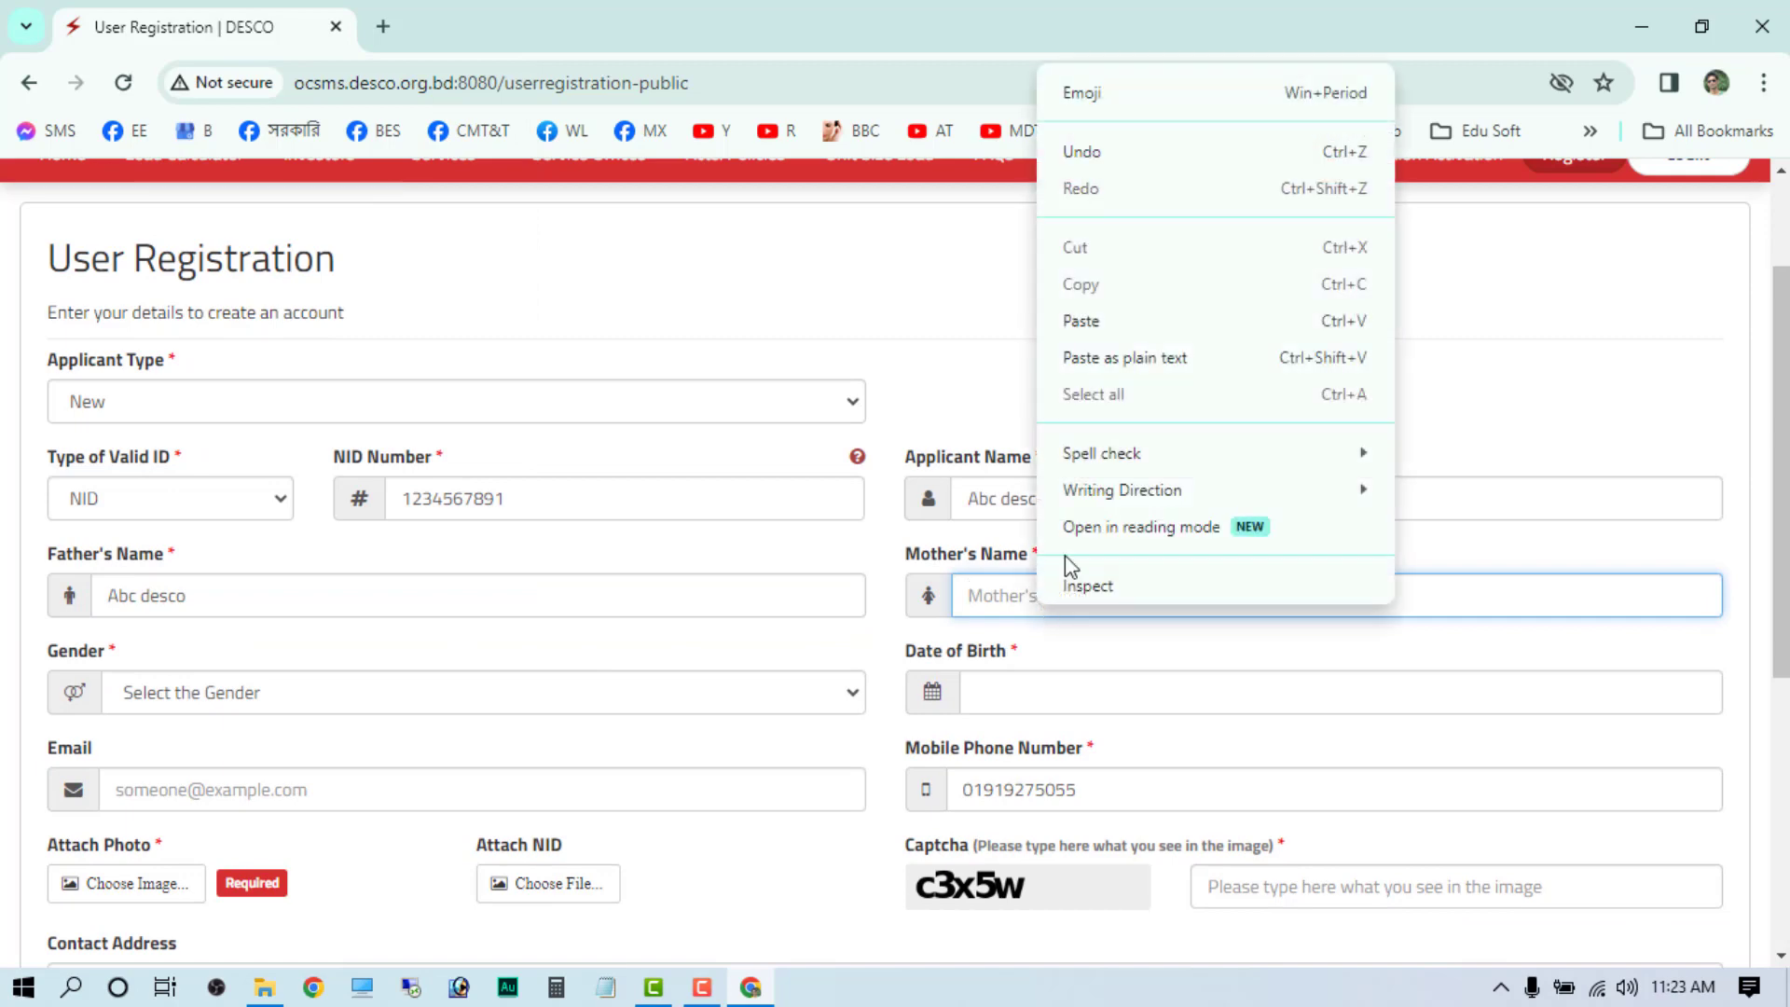
pyautogui.click(1105, 338)
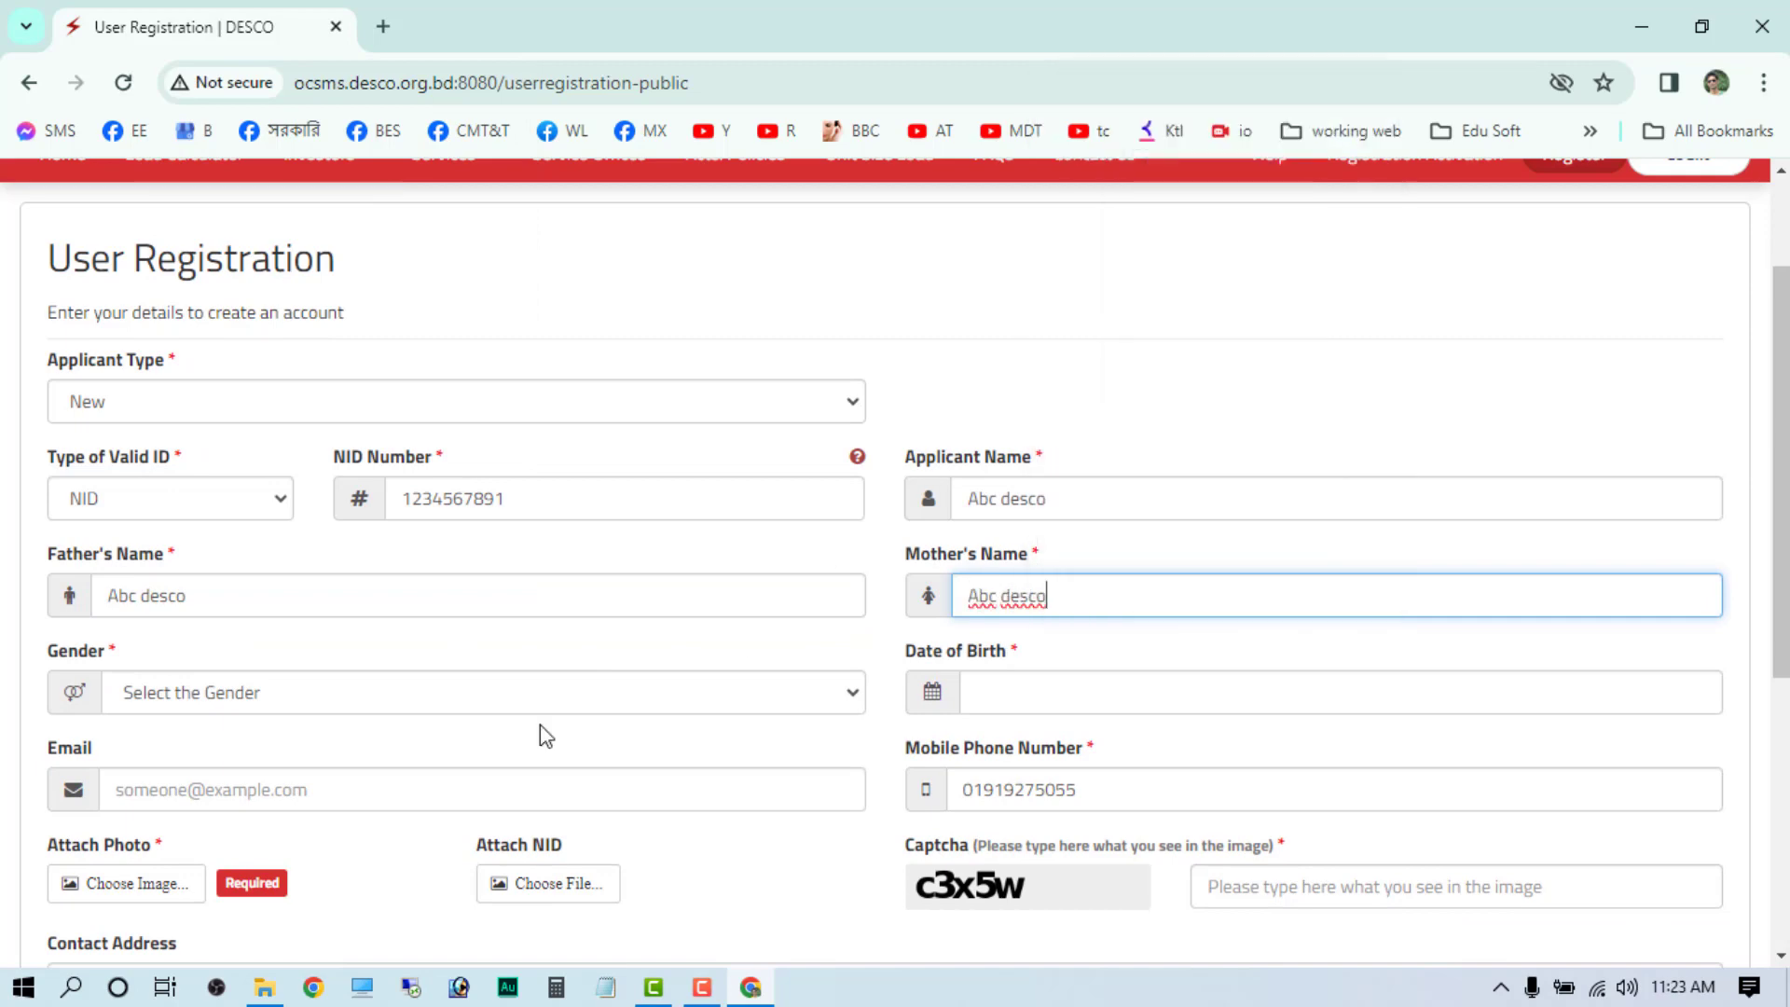
pyautogui.click(220, 699)
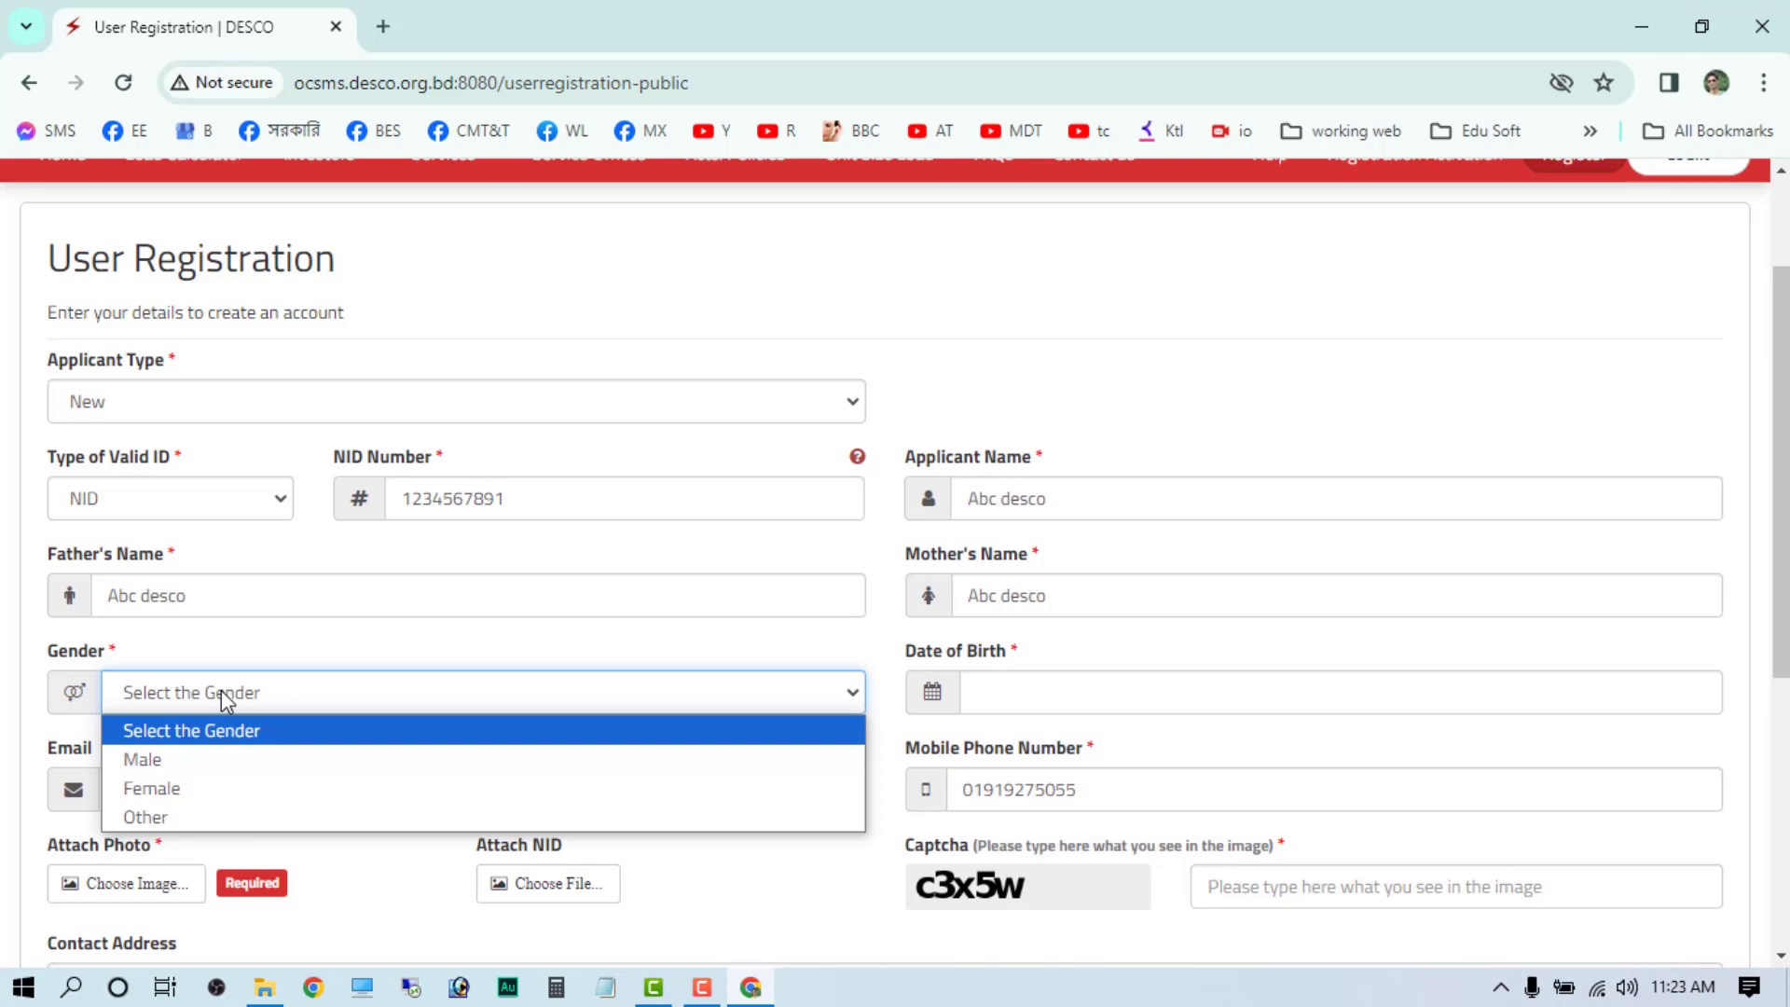
pyautogui.click(227, 765)
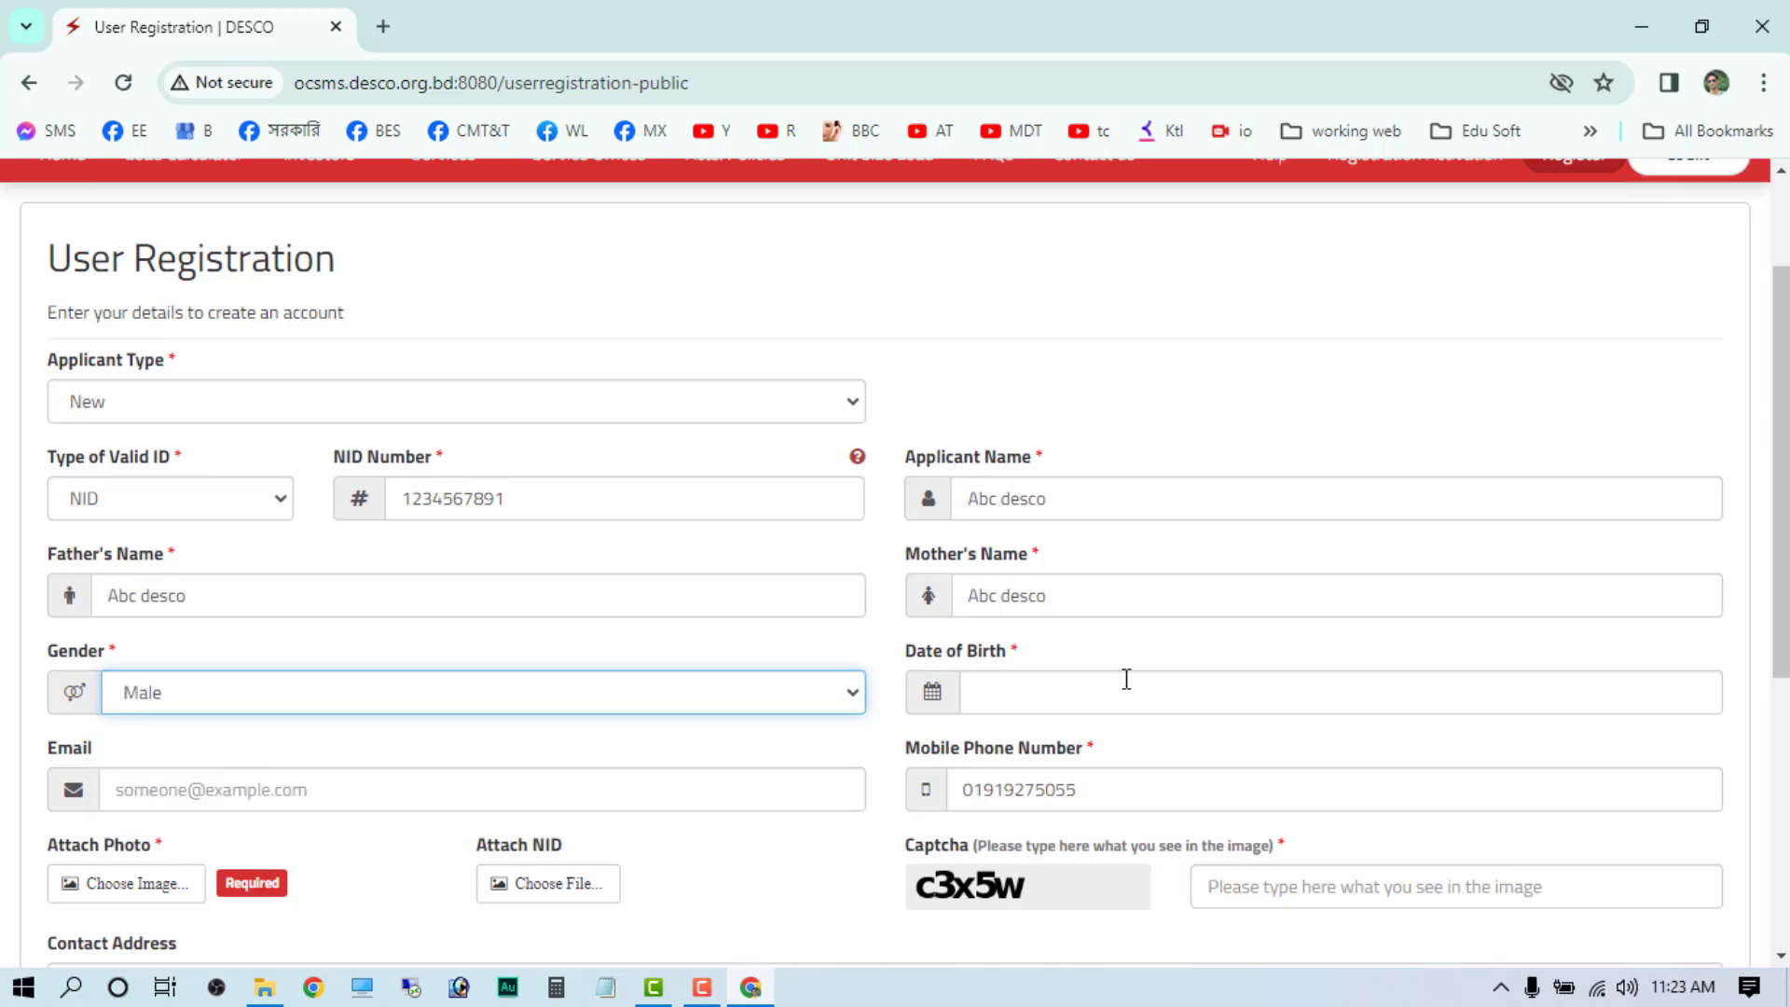
# - Pick 15 June 1994 as the birth date through the calendar's 1990-1999 decade view
pyautogui.click(1098, 701)
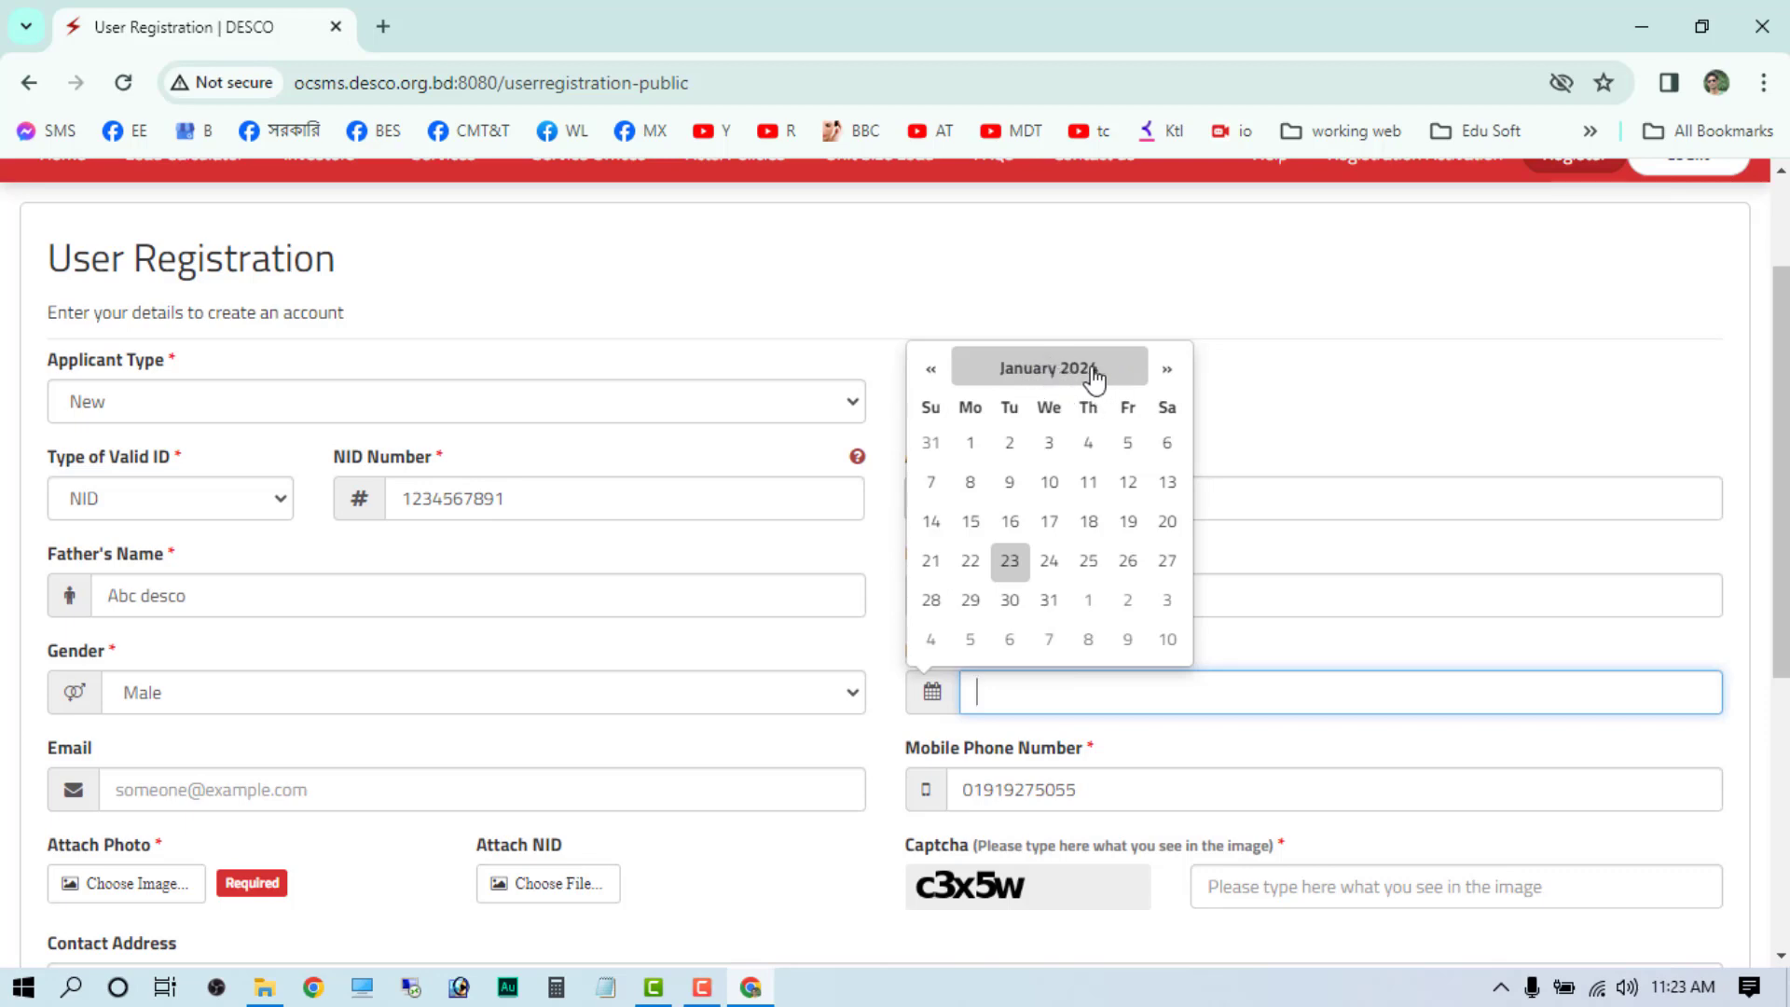
pyautogui.click(1014, 378)
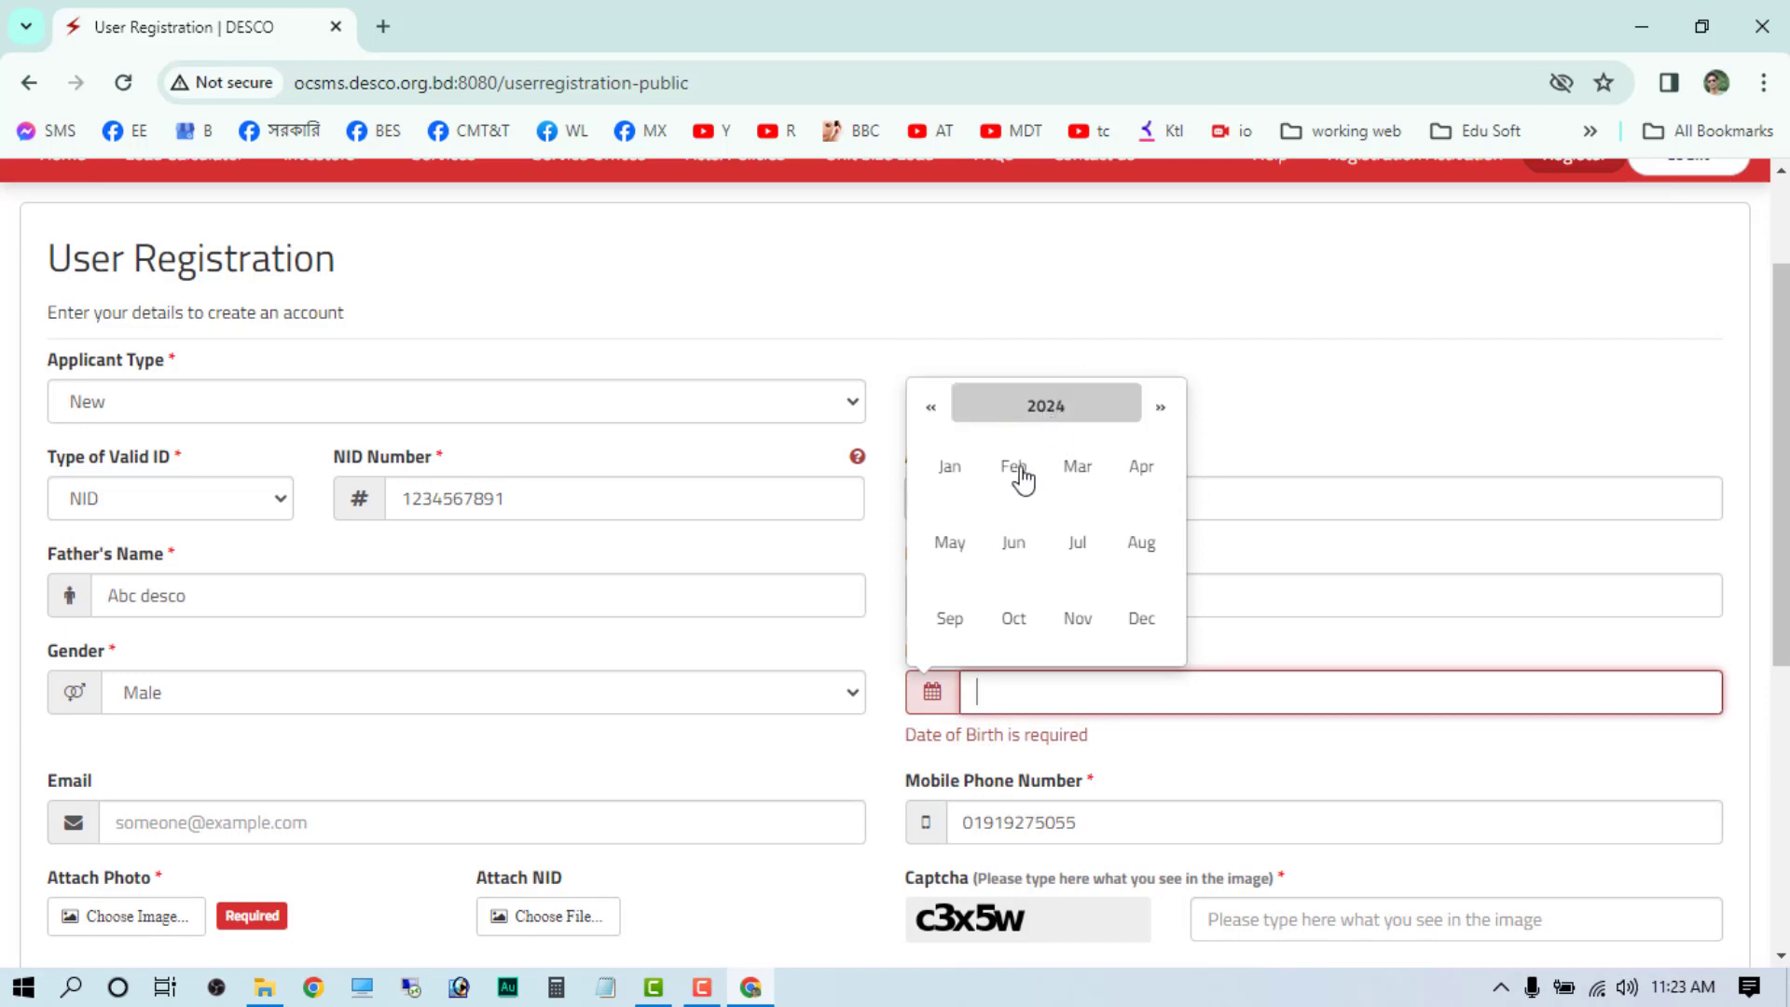
pyautogui.click(1054, 405)
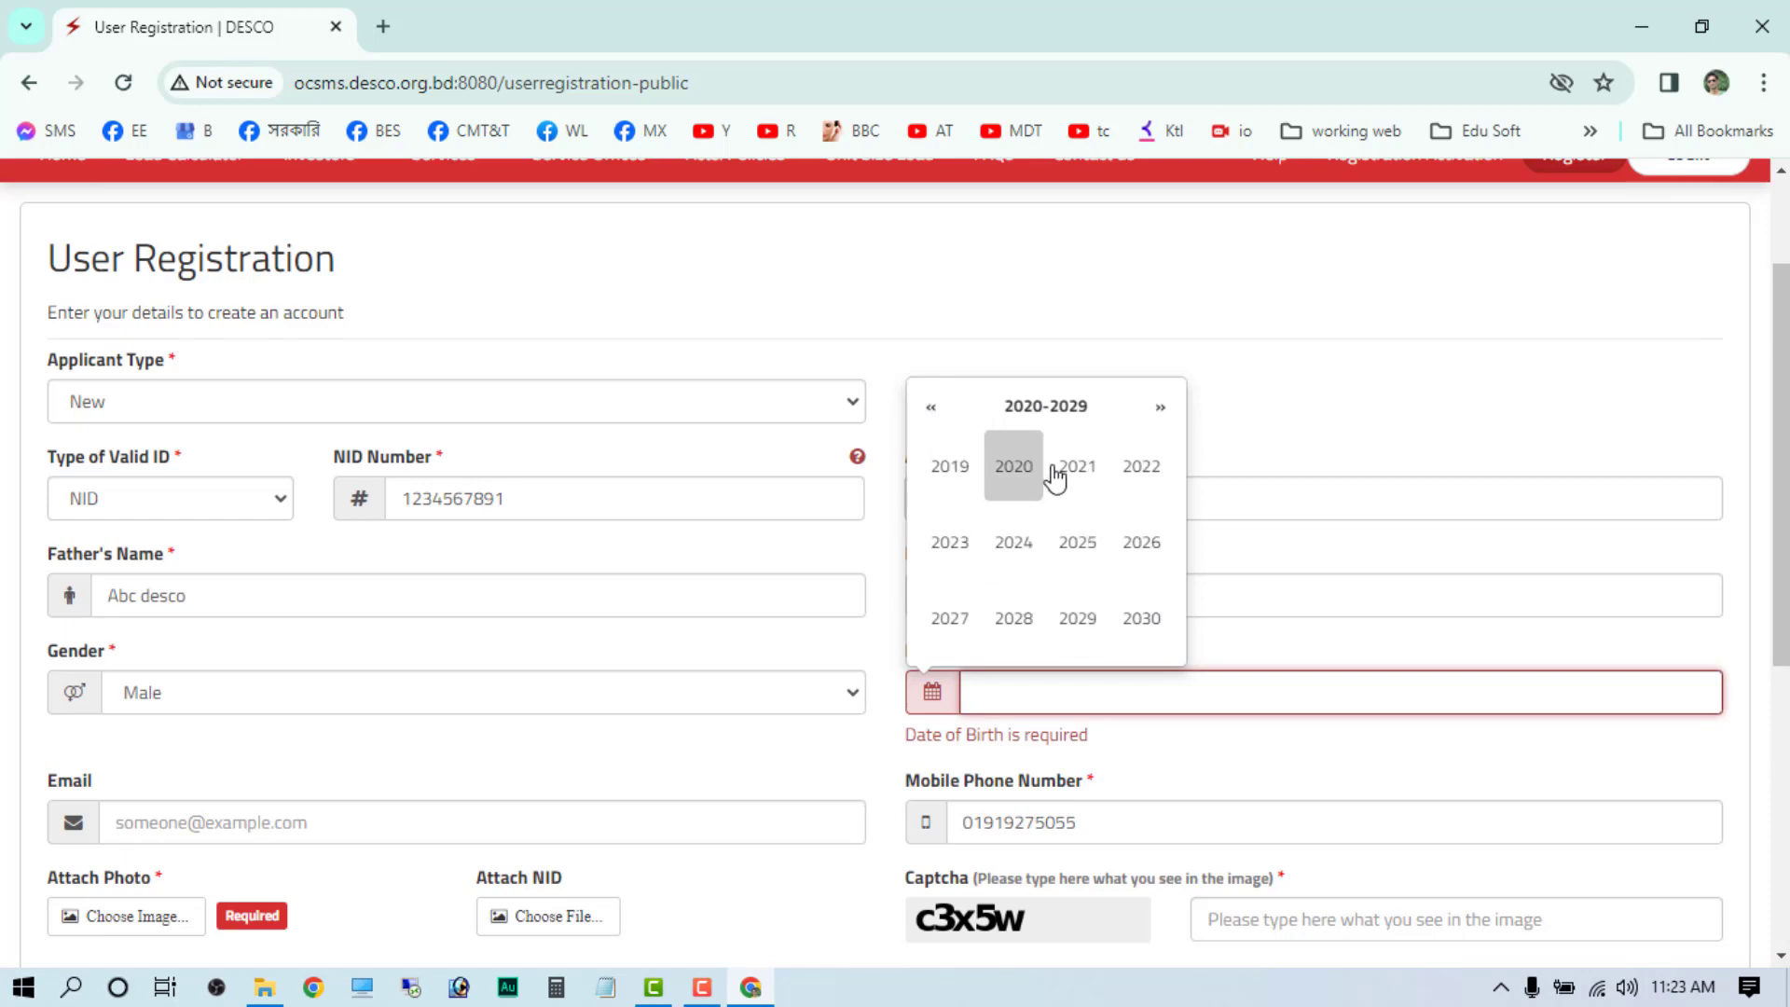
pyautogui.click(933, 407)
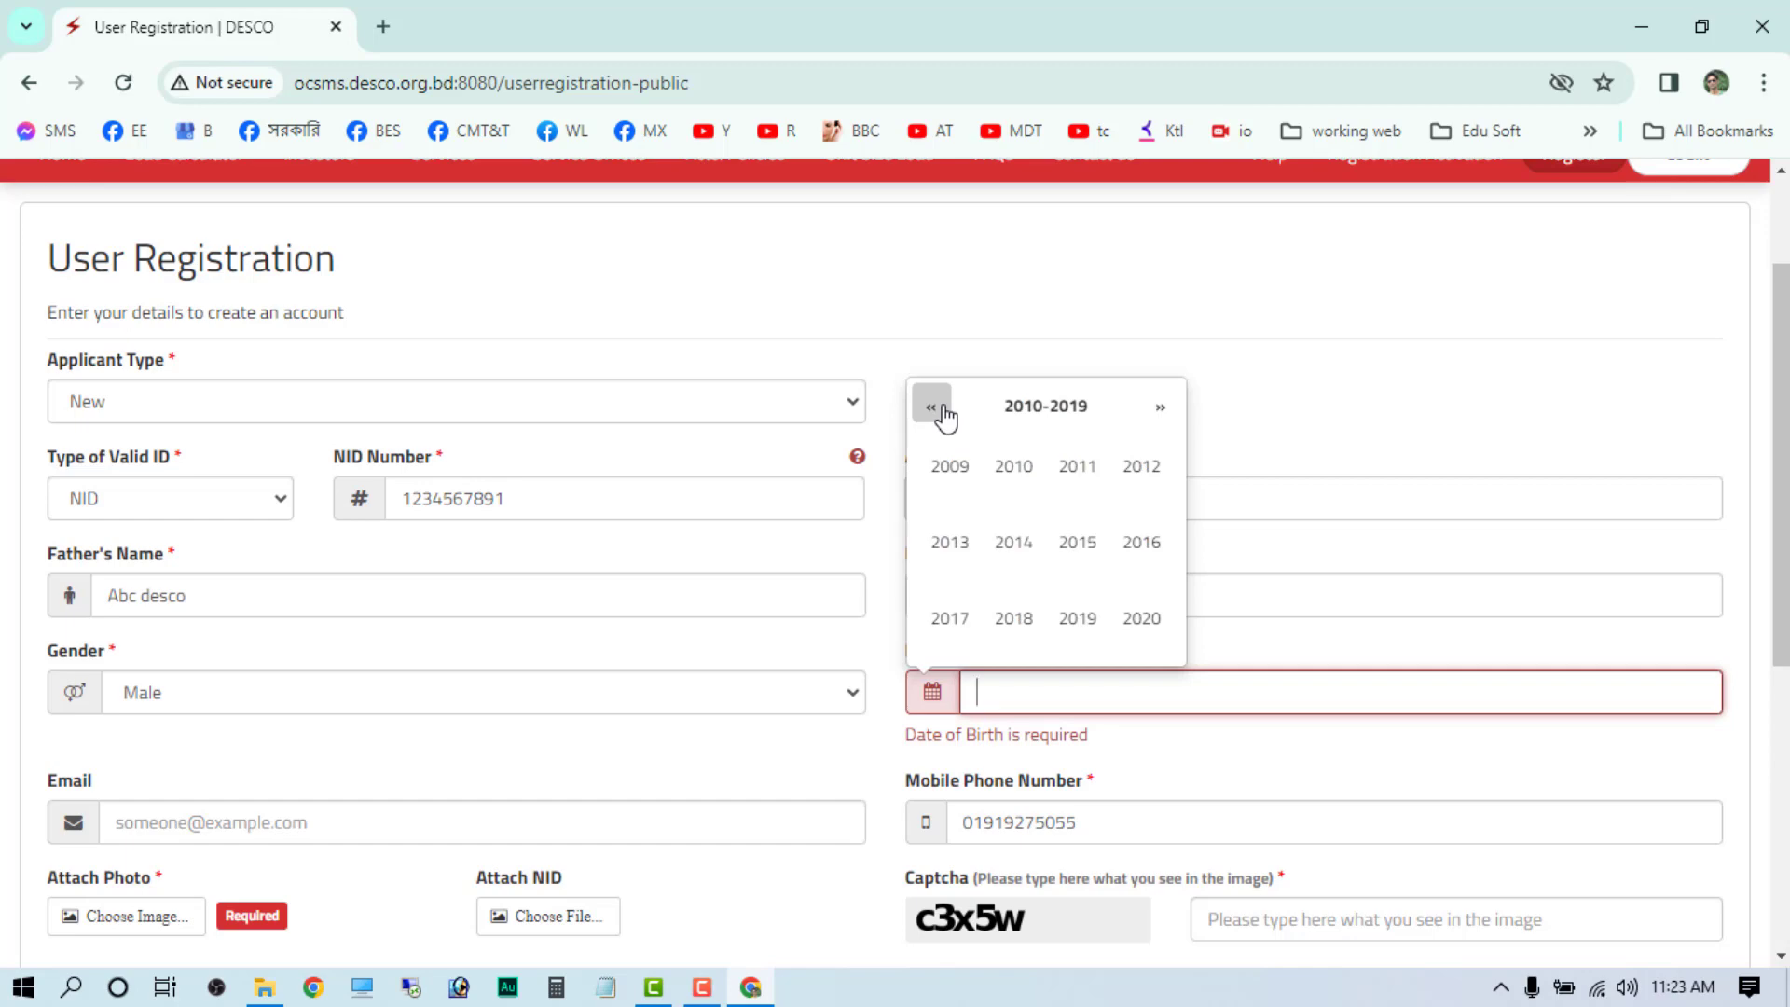
pyautogui.click(932, 407)
pyautogui.click(933, 407)
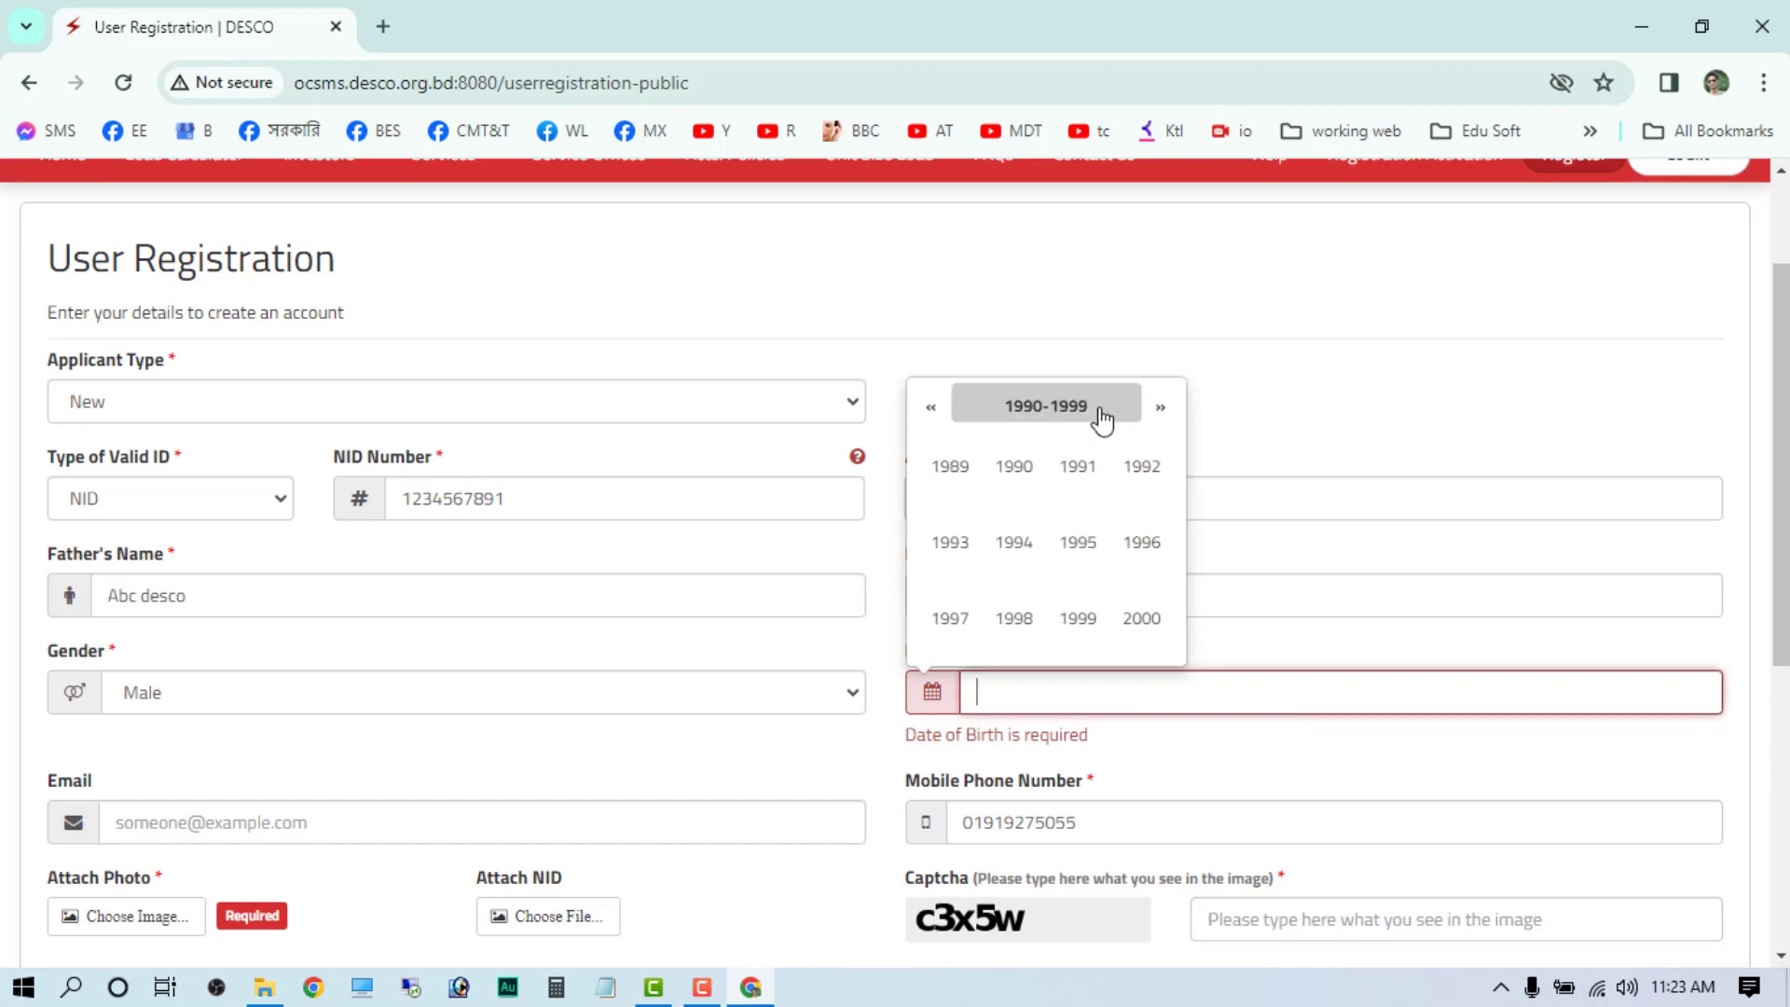
pyautogui.click(1157, 415)
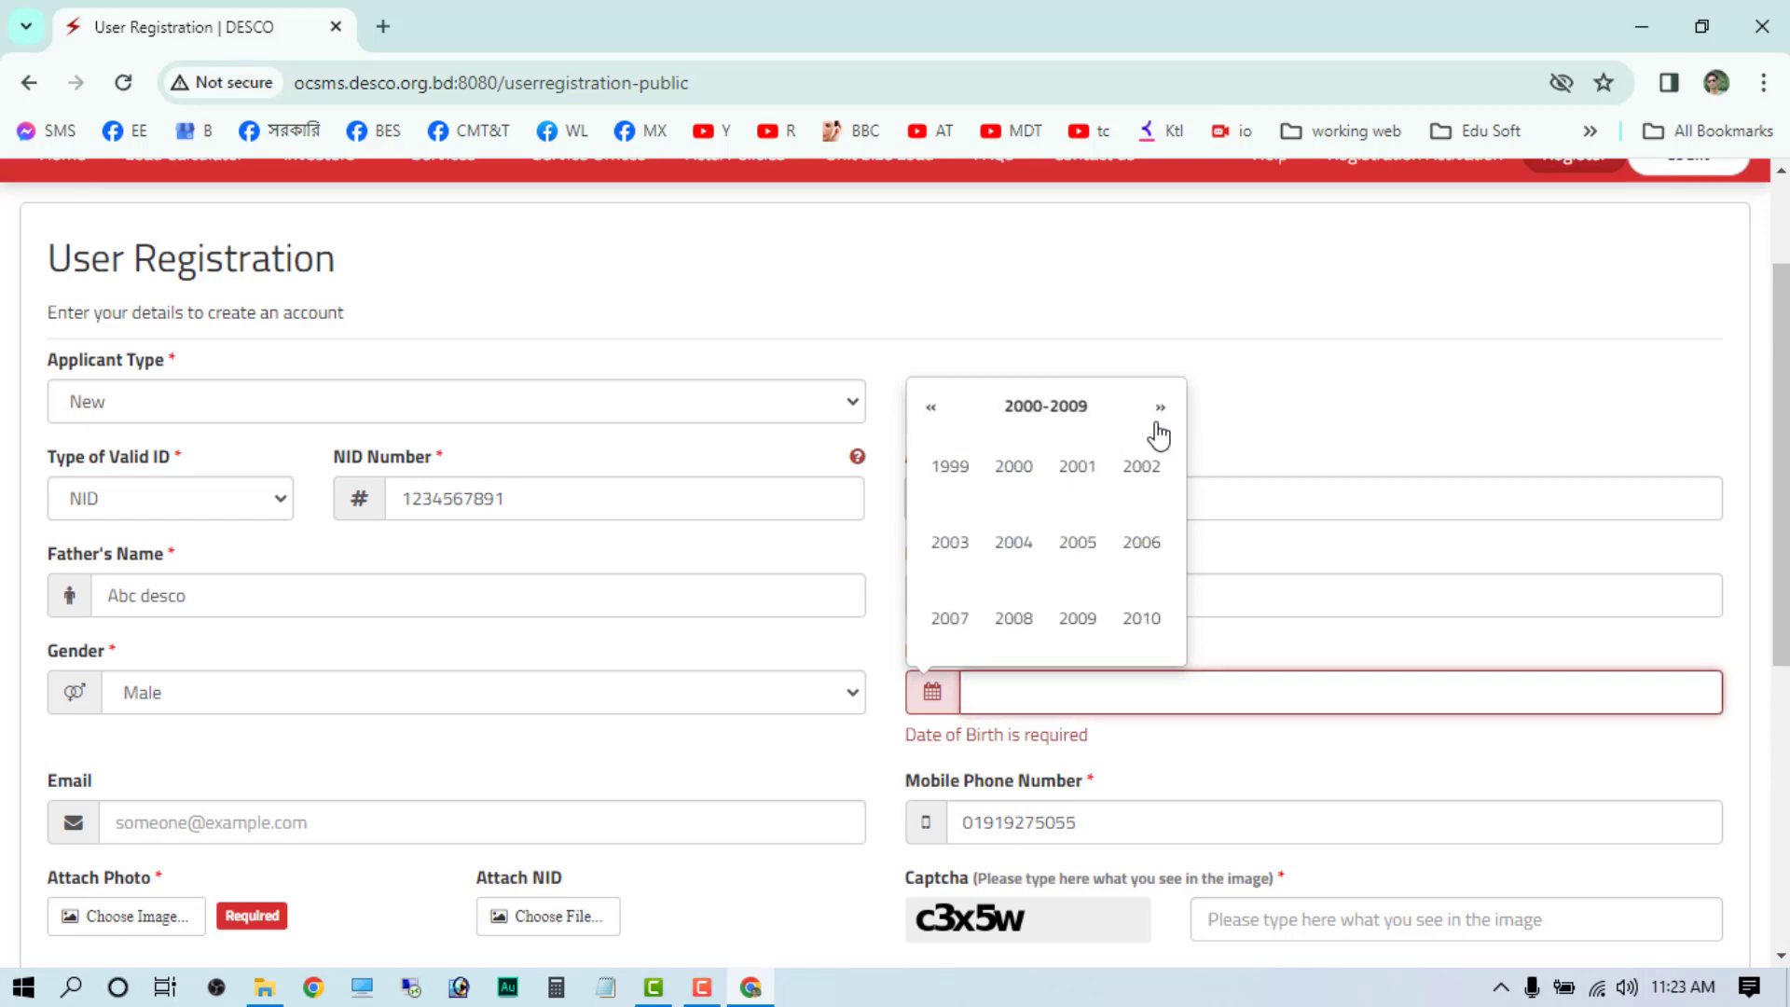
pyautogui.click(934, 411)
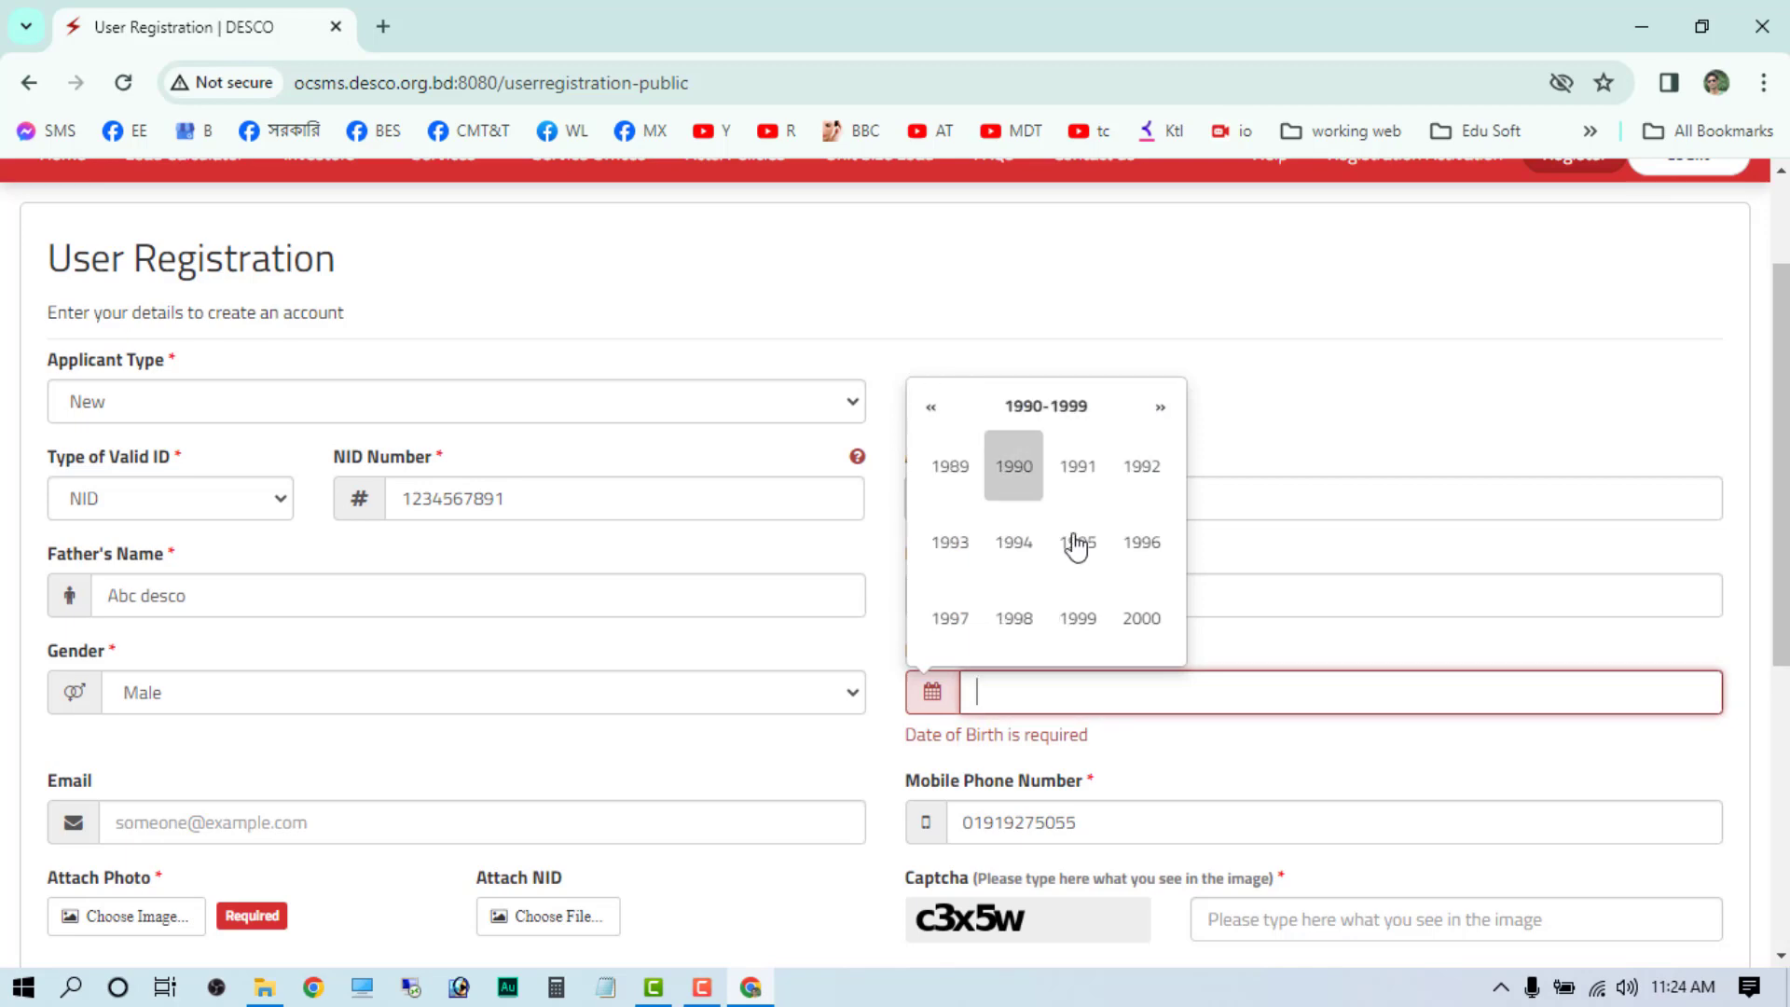
pyautogui.click(1025, 559)
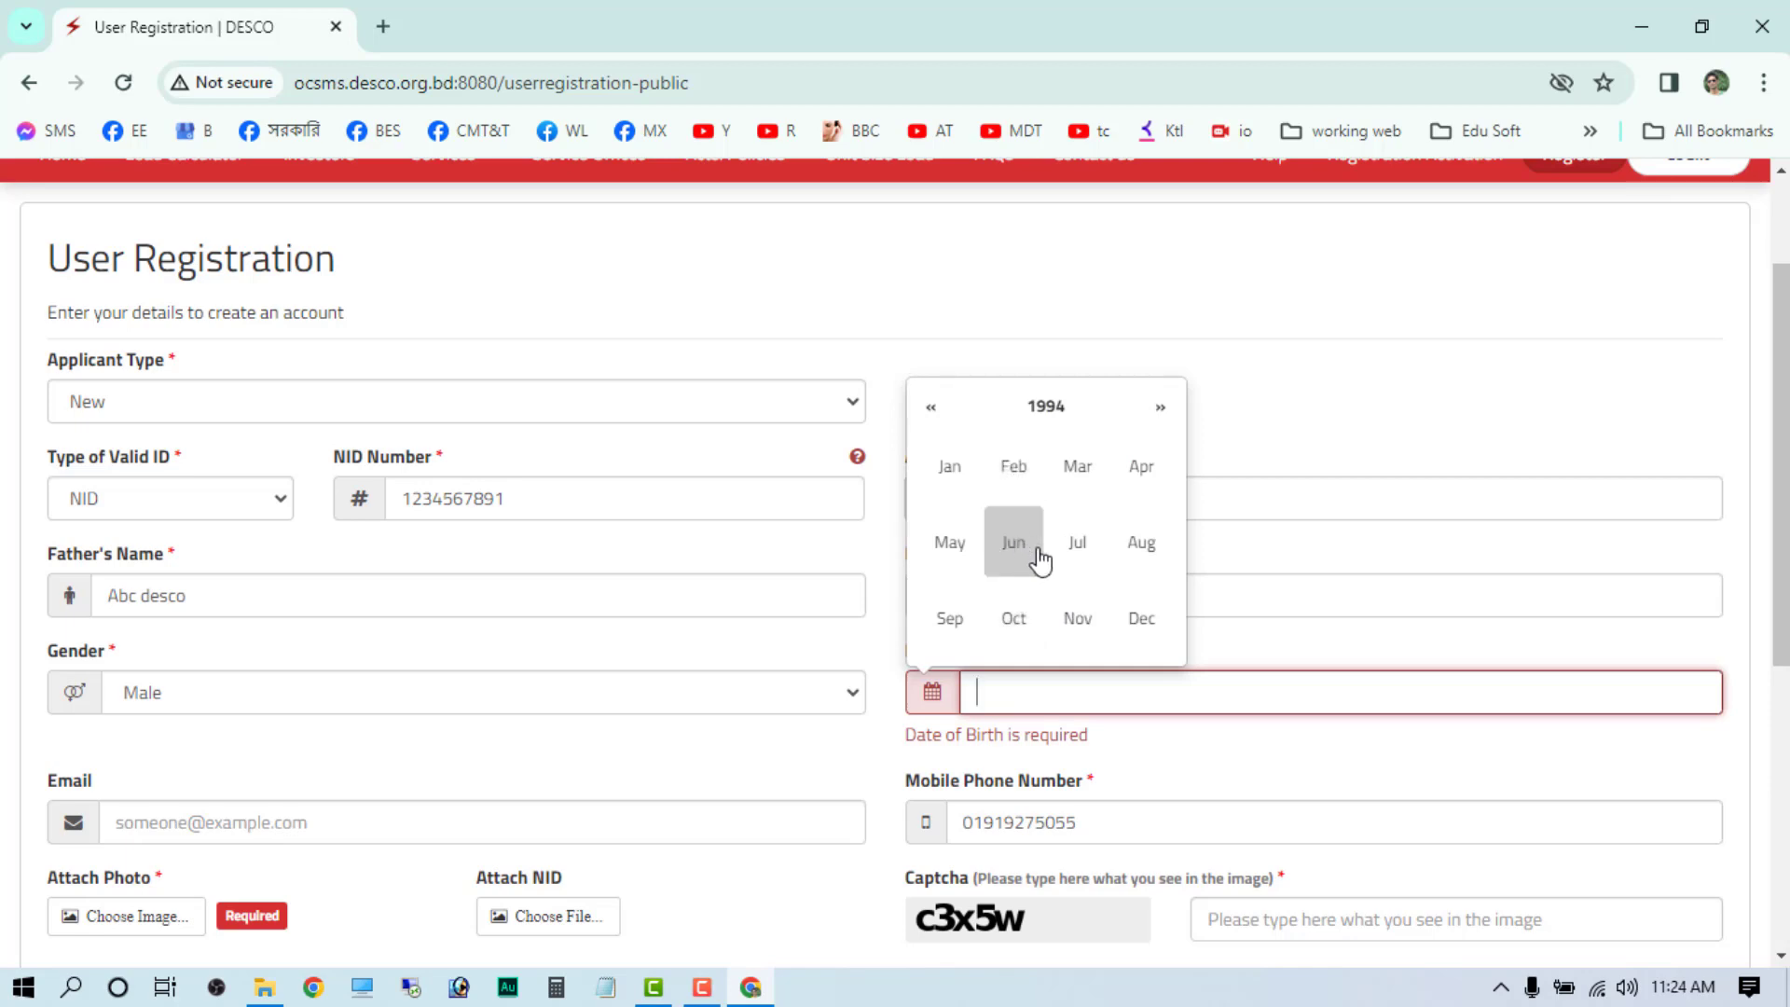
pyautogui.click(1039, 557)
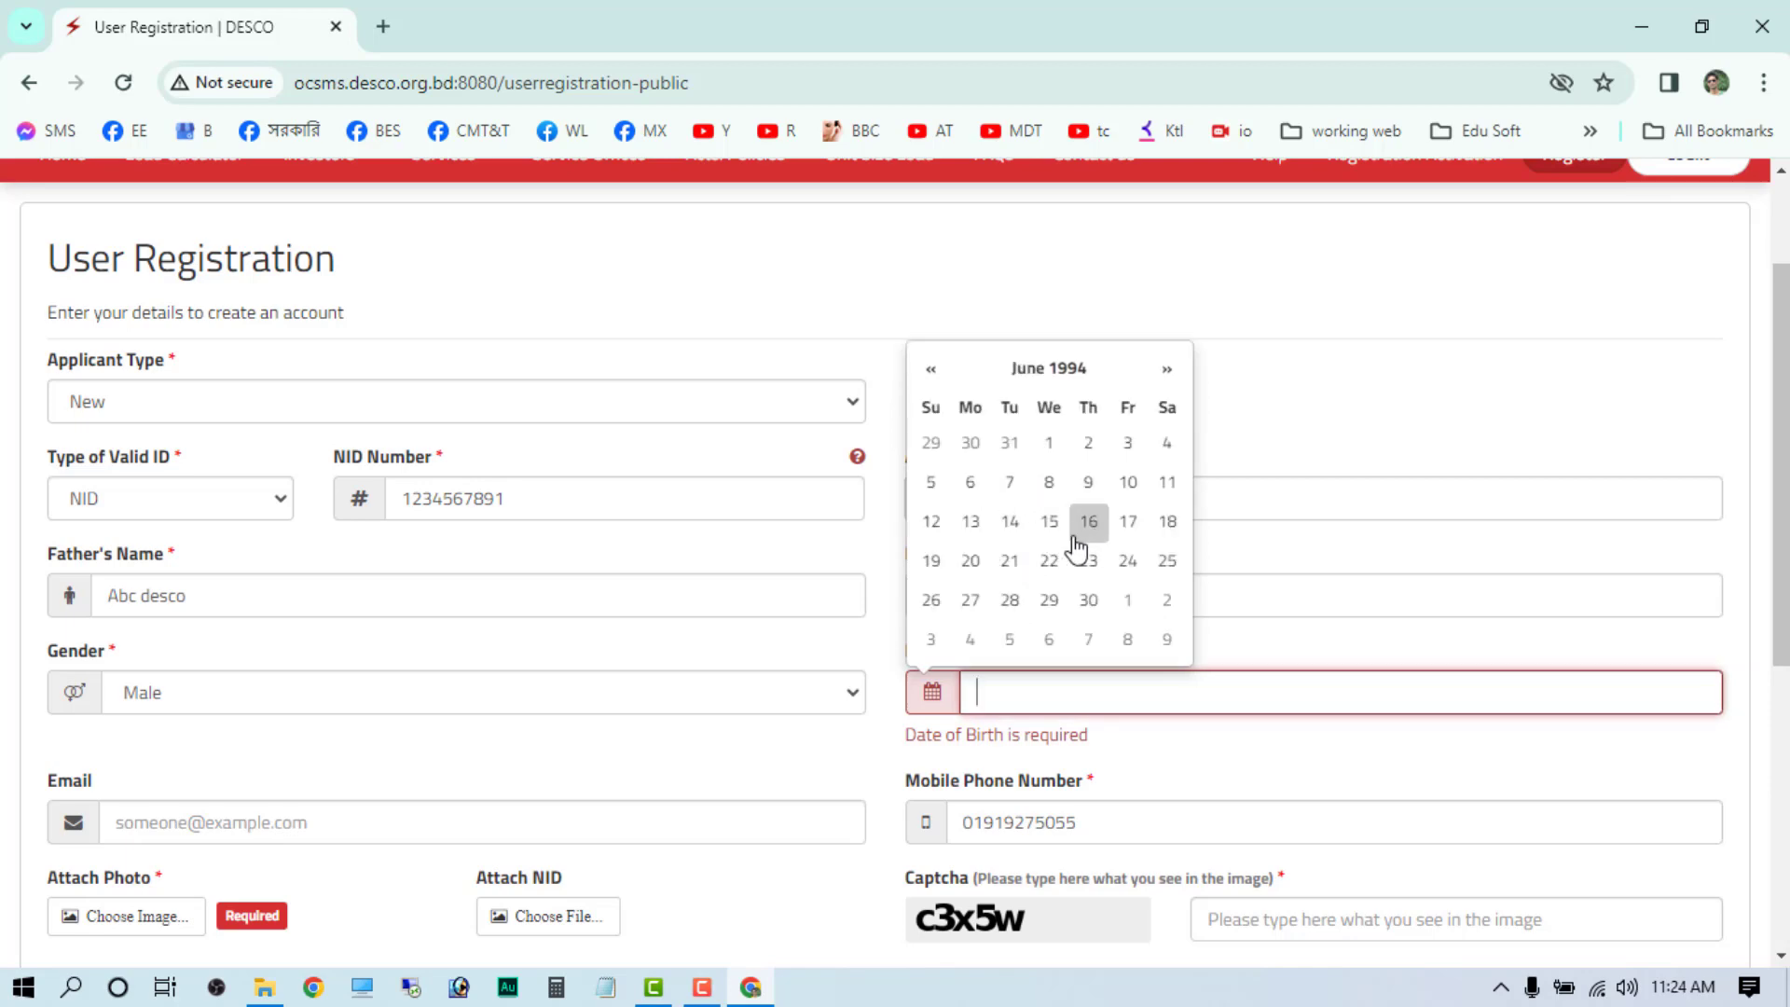
pyautogui.click(1049, 521)
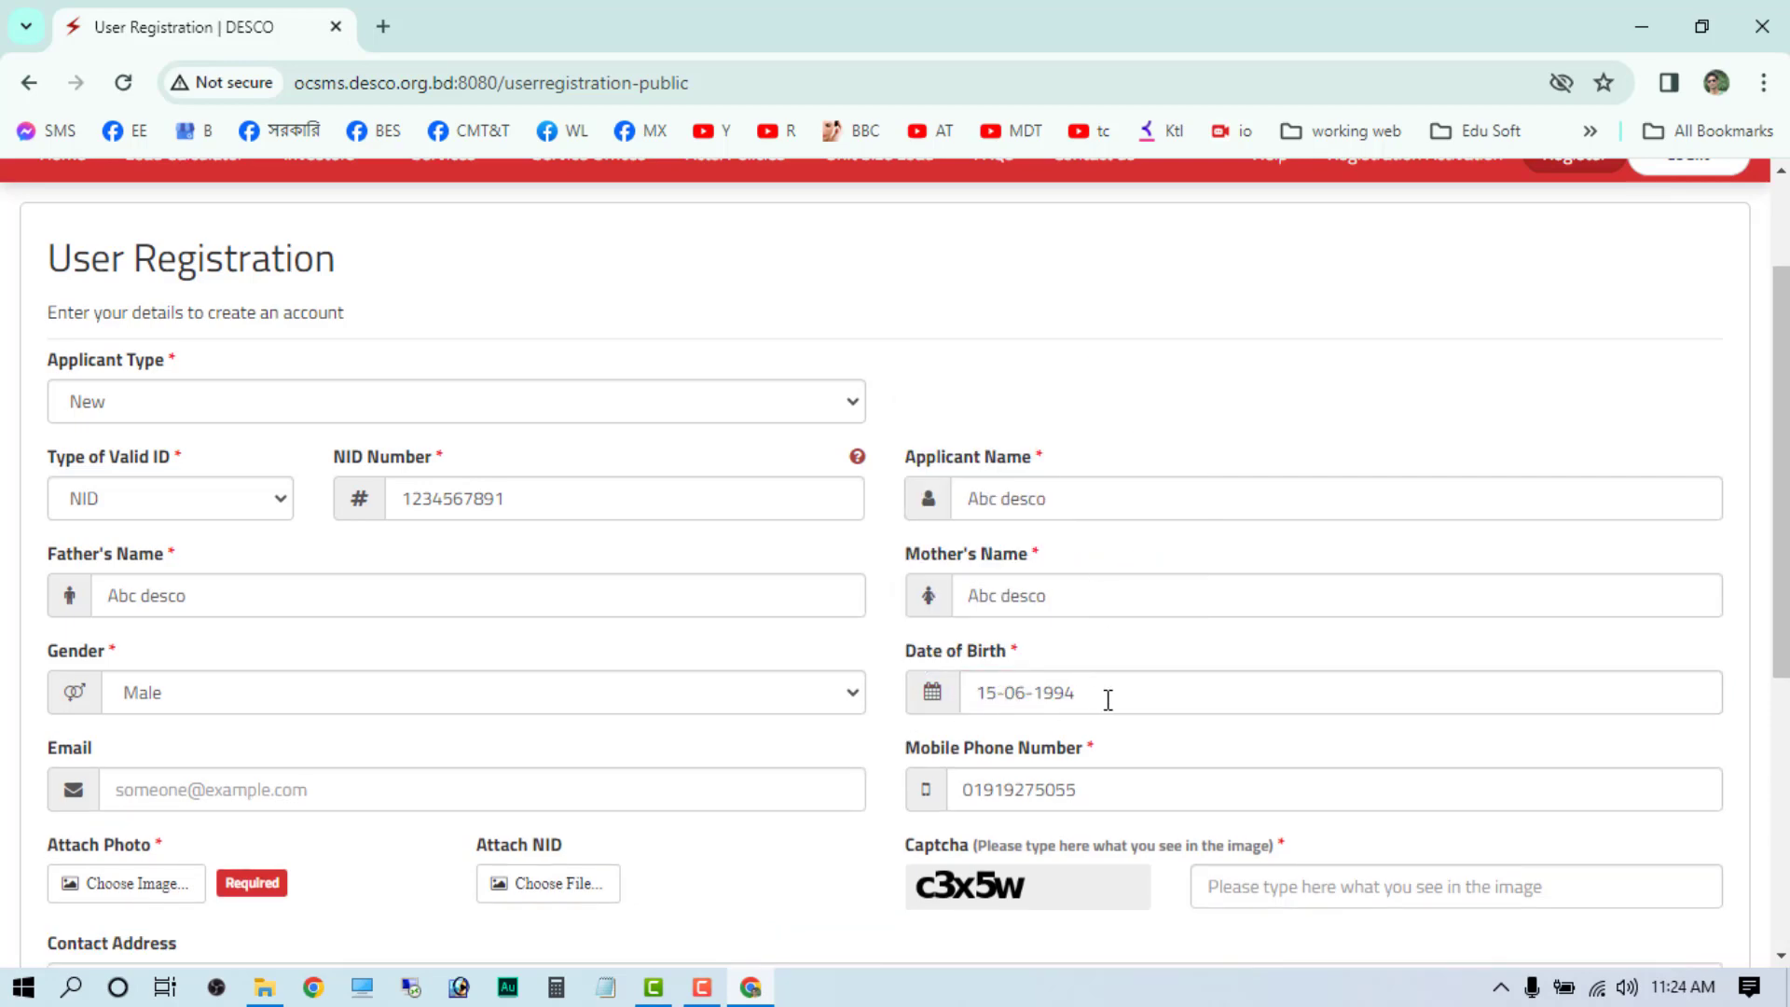
# - Fill the Email field from the browser's saved e-mail suggestion, leaving the mobile number unchanged
pyautogui.scroll(-1, 979, 690)
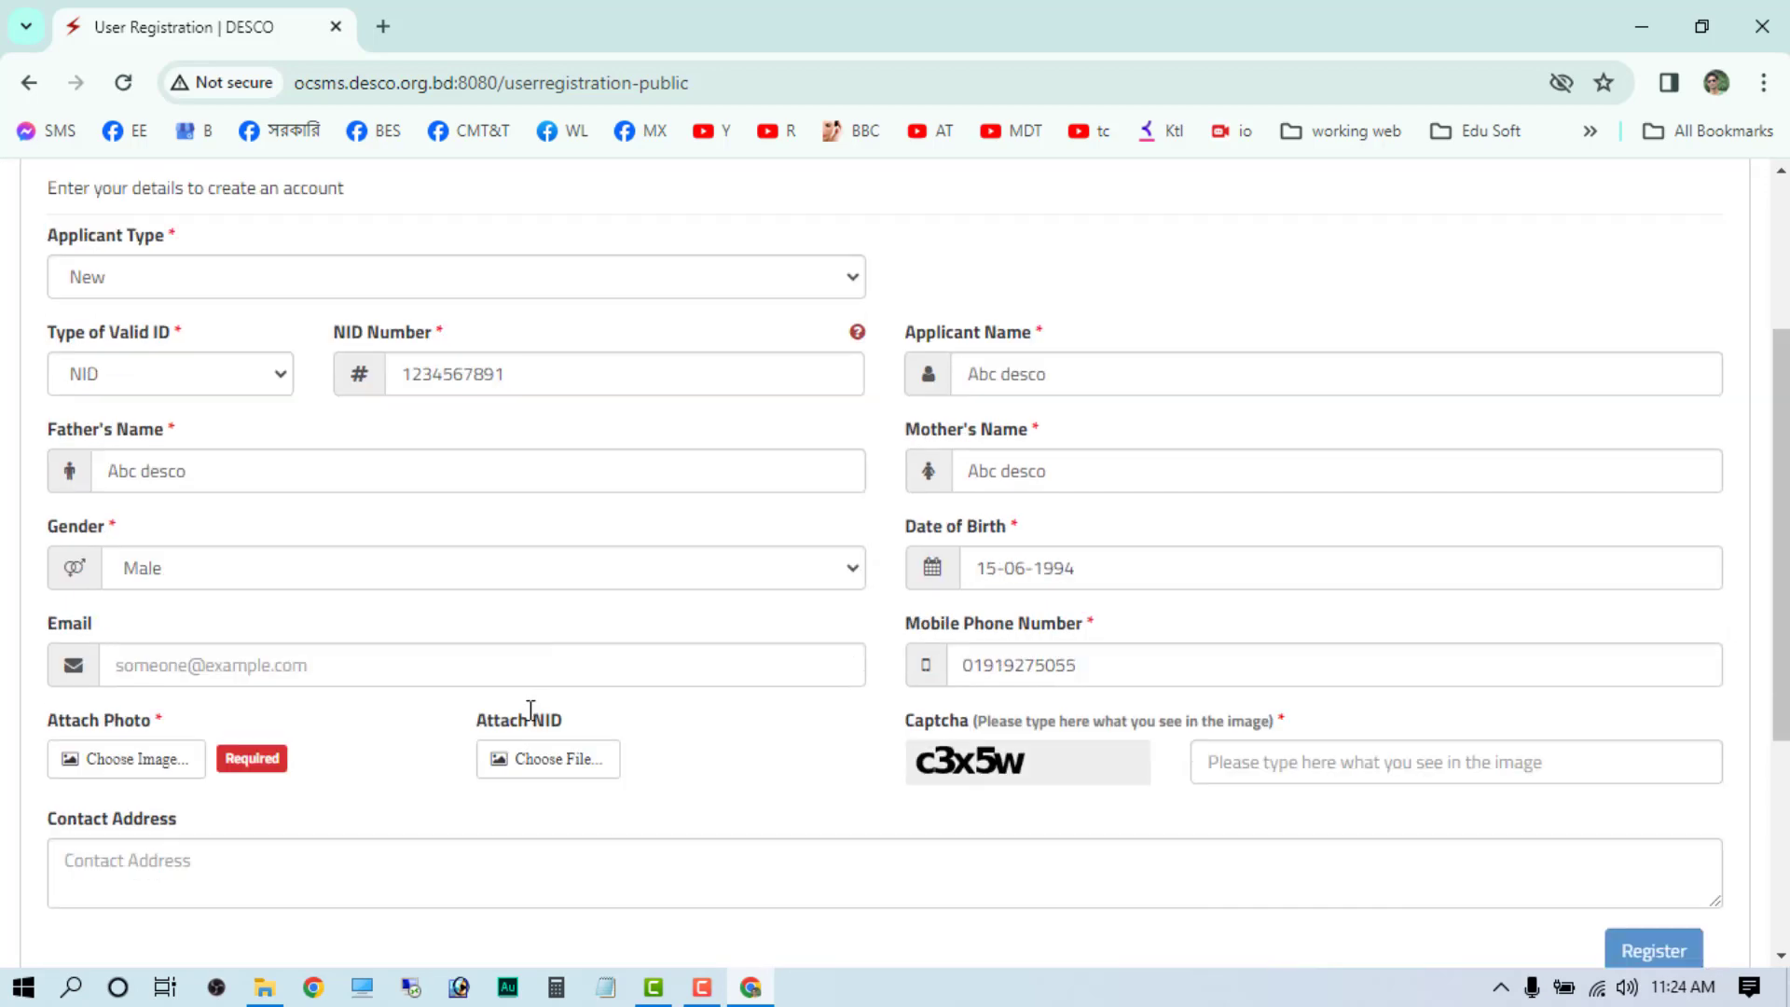
pyautogui.click(263, 658)
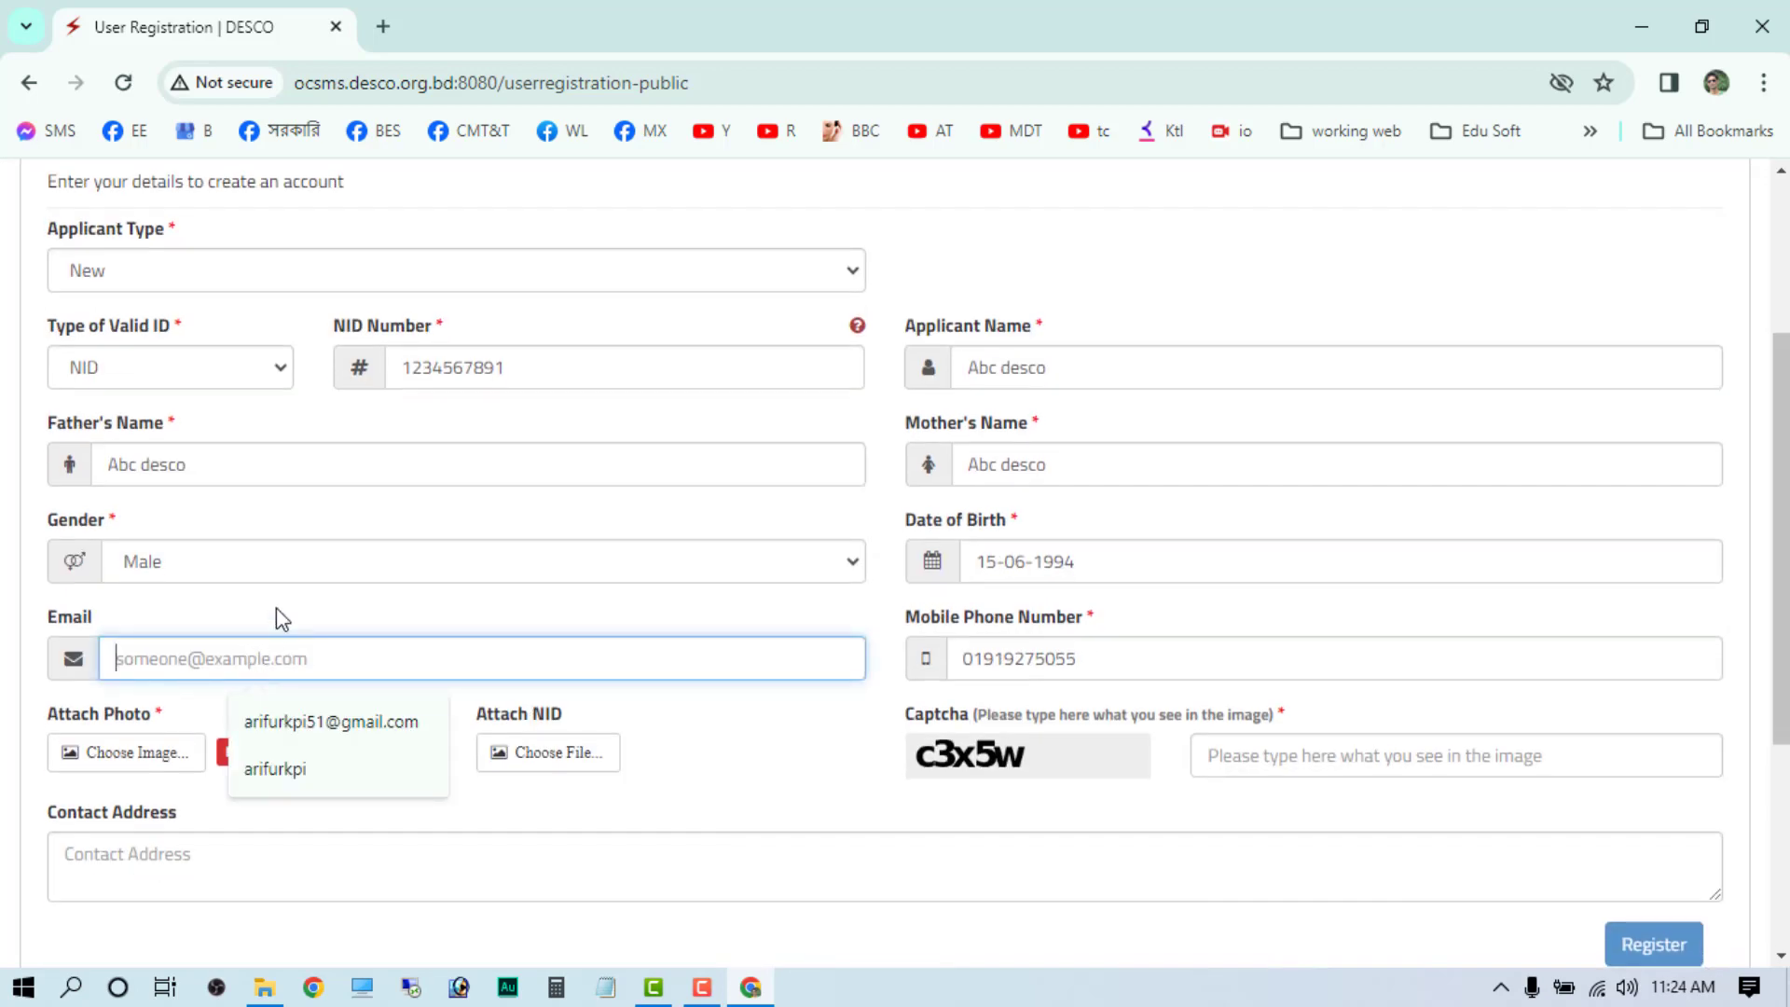
pyautogui.click(320, 723)
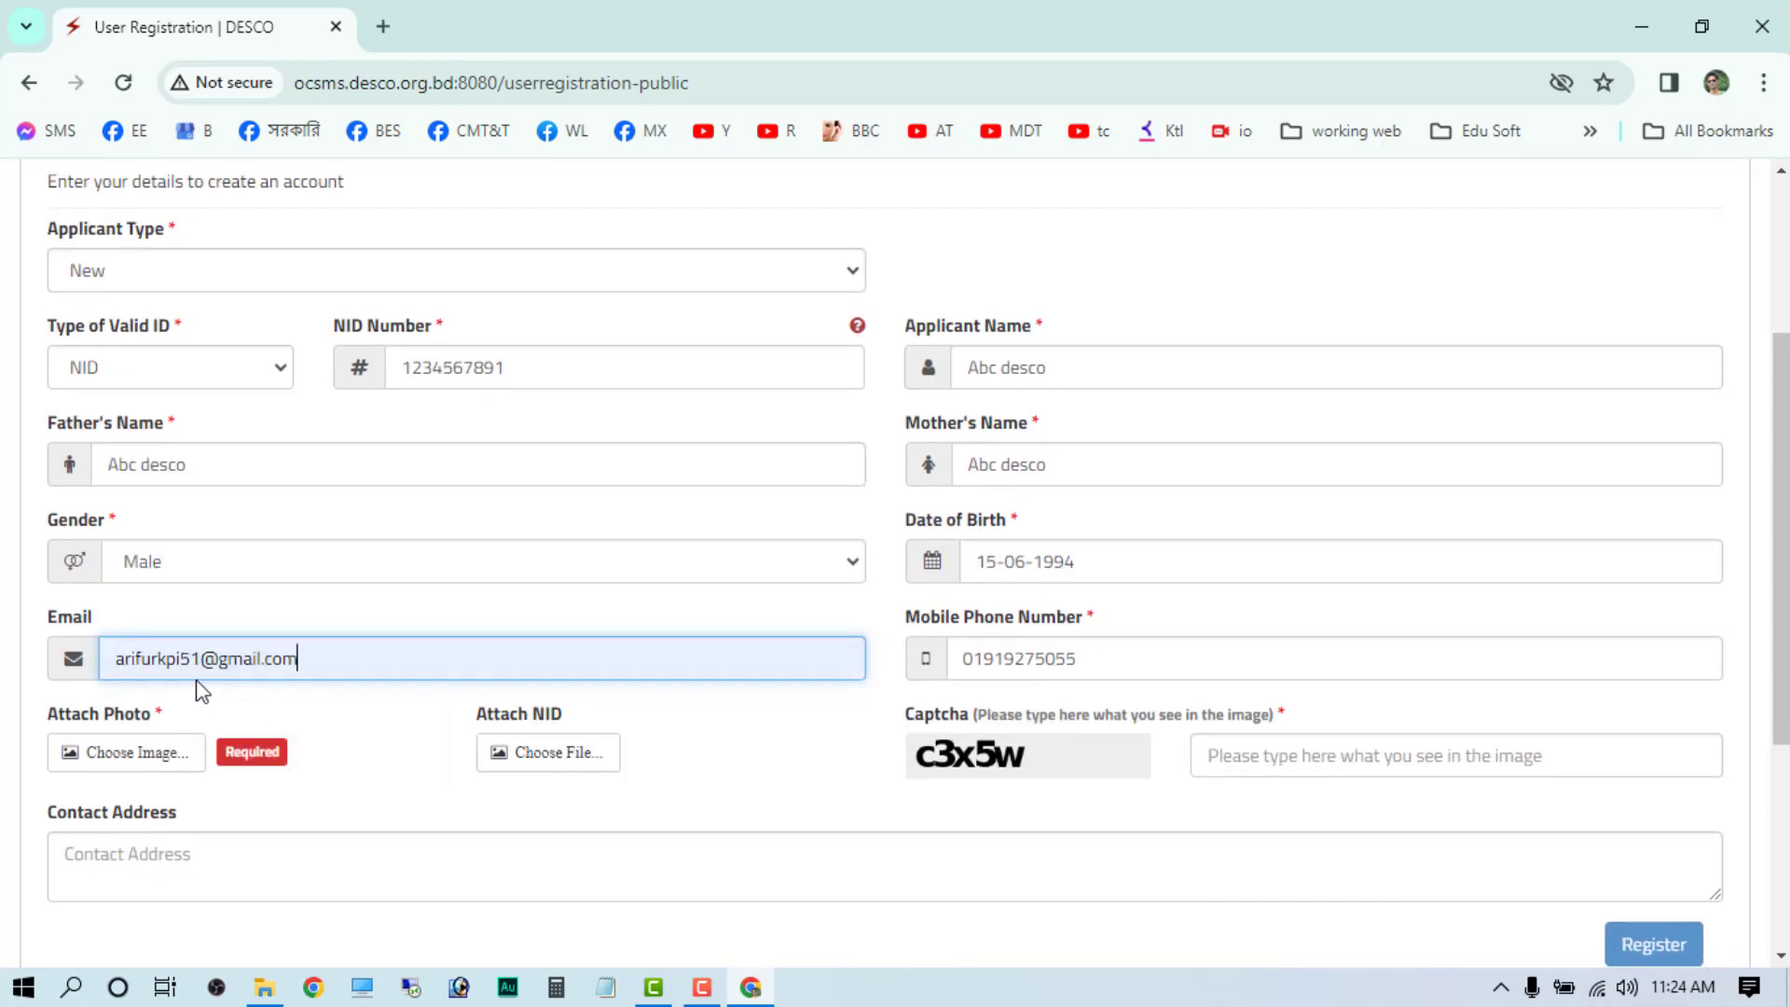
pyautogui.moveTo(299, 659); pyautogui.dragTo(87, 657)
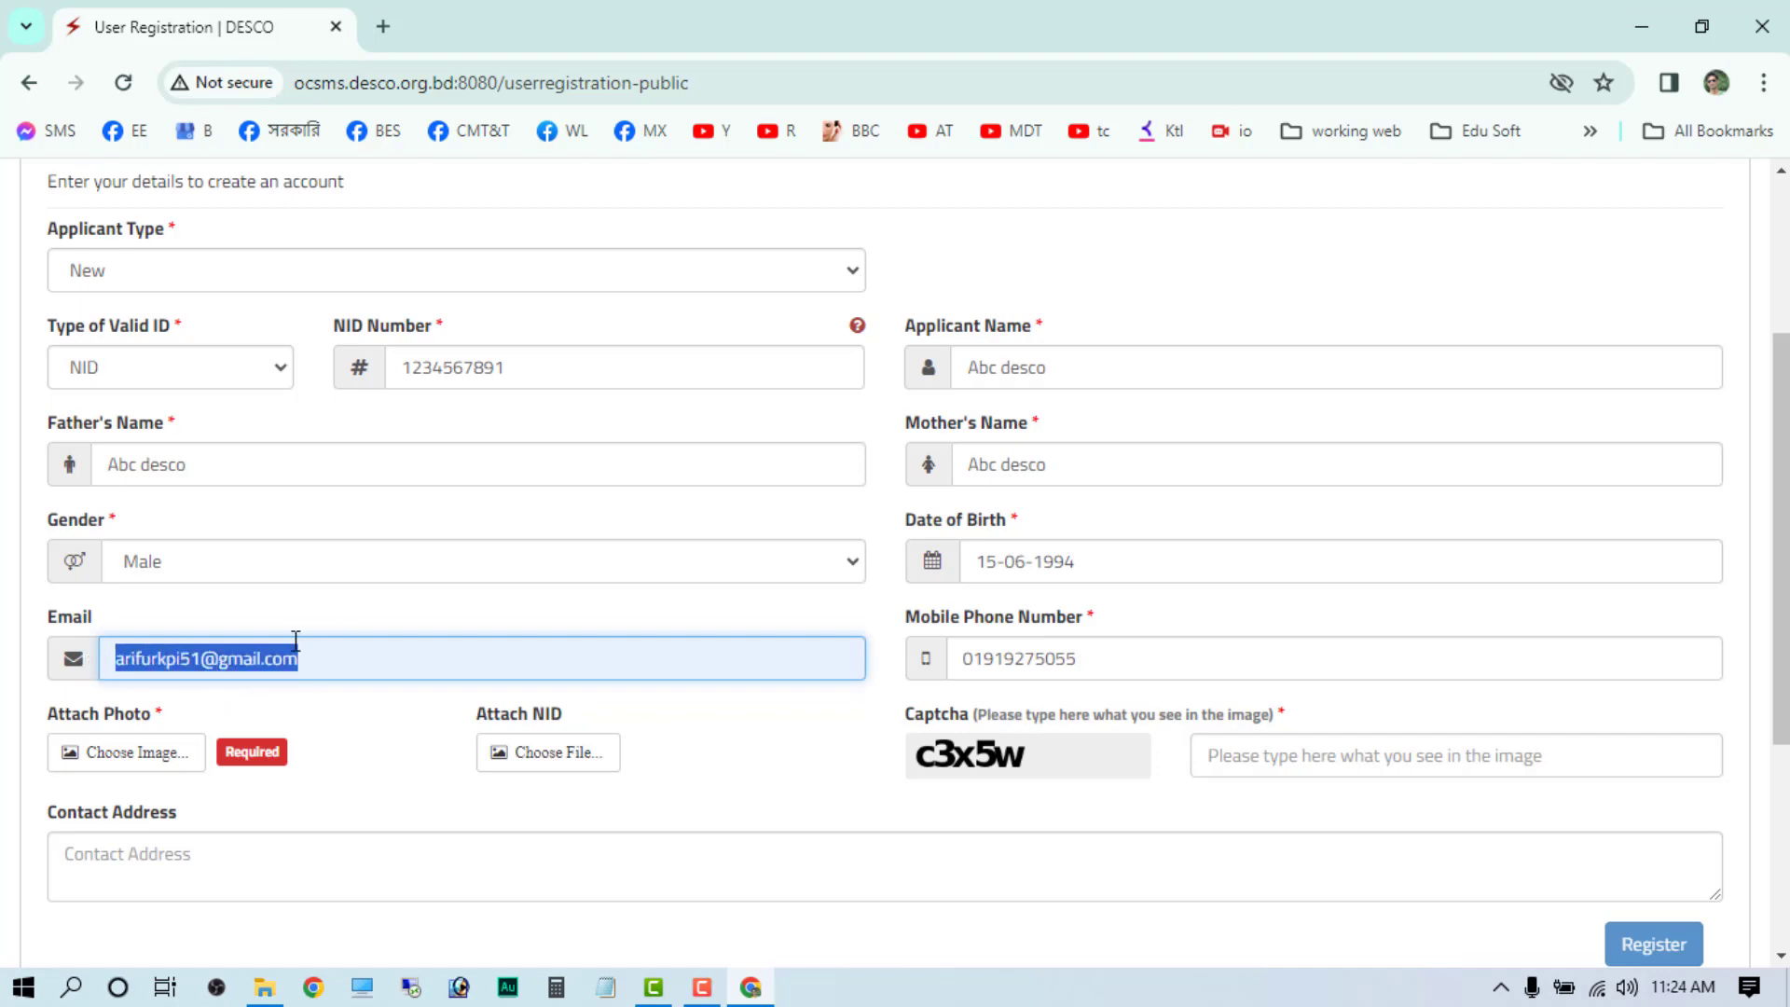
pyautogui.click(1088, 664)
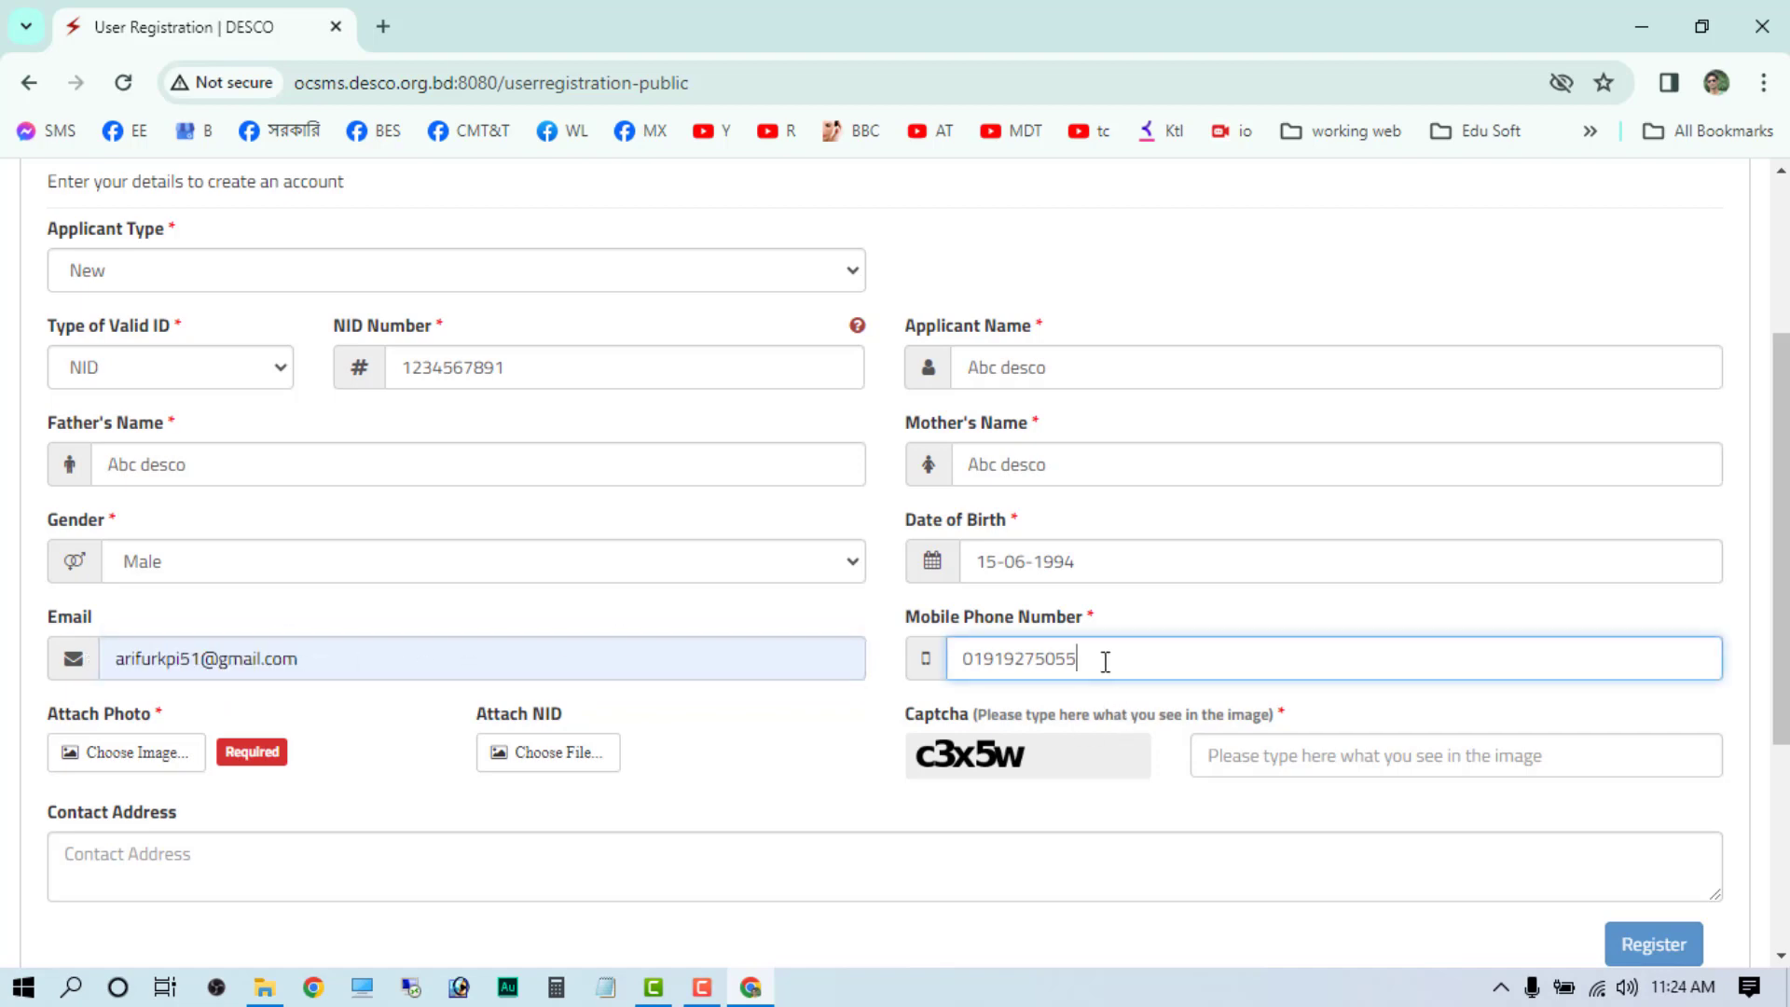
pyautogui.moveTo(1120, 661); pyautogui.dragTo(948, 663)
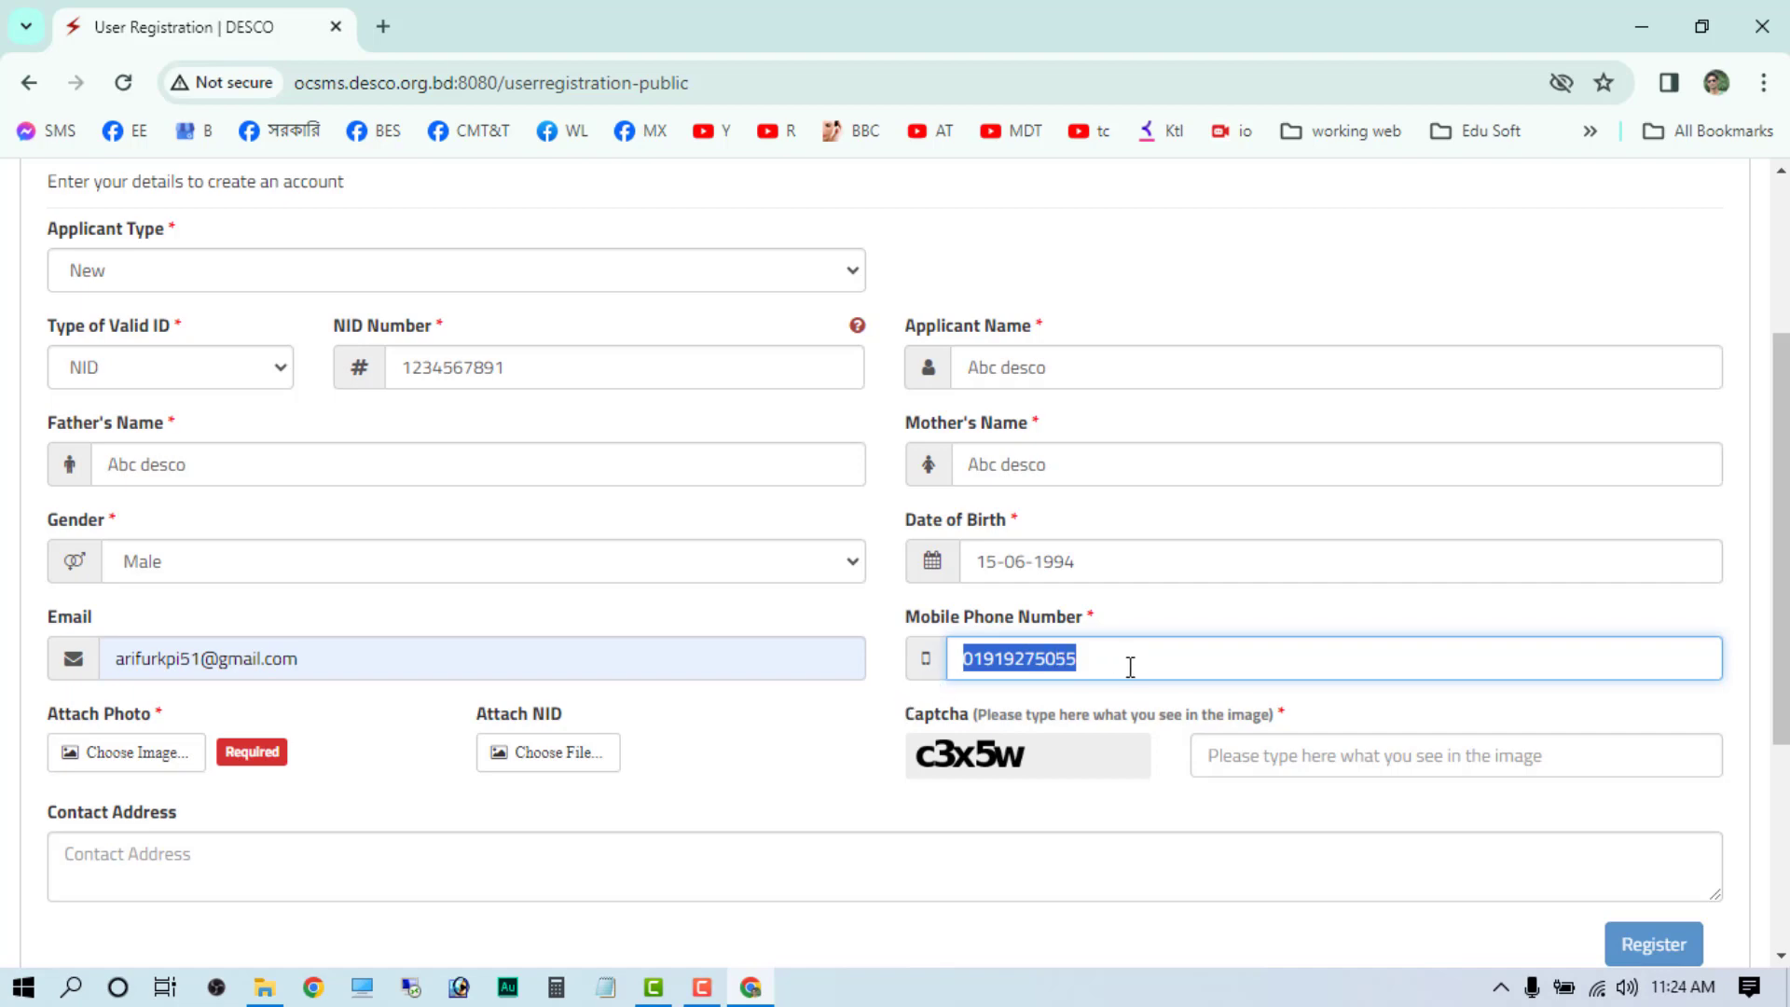
pyautogui.moveTo(173, 719); pyautogui.dragTo(58, 715)
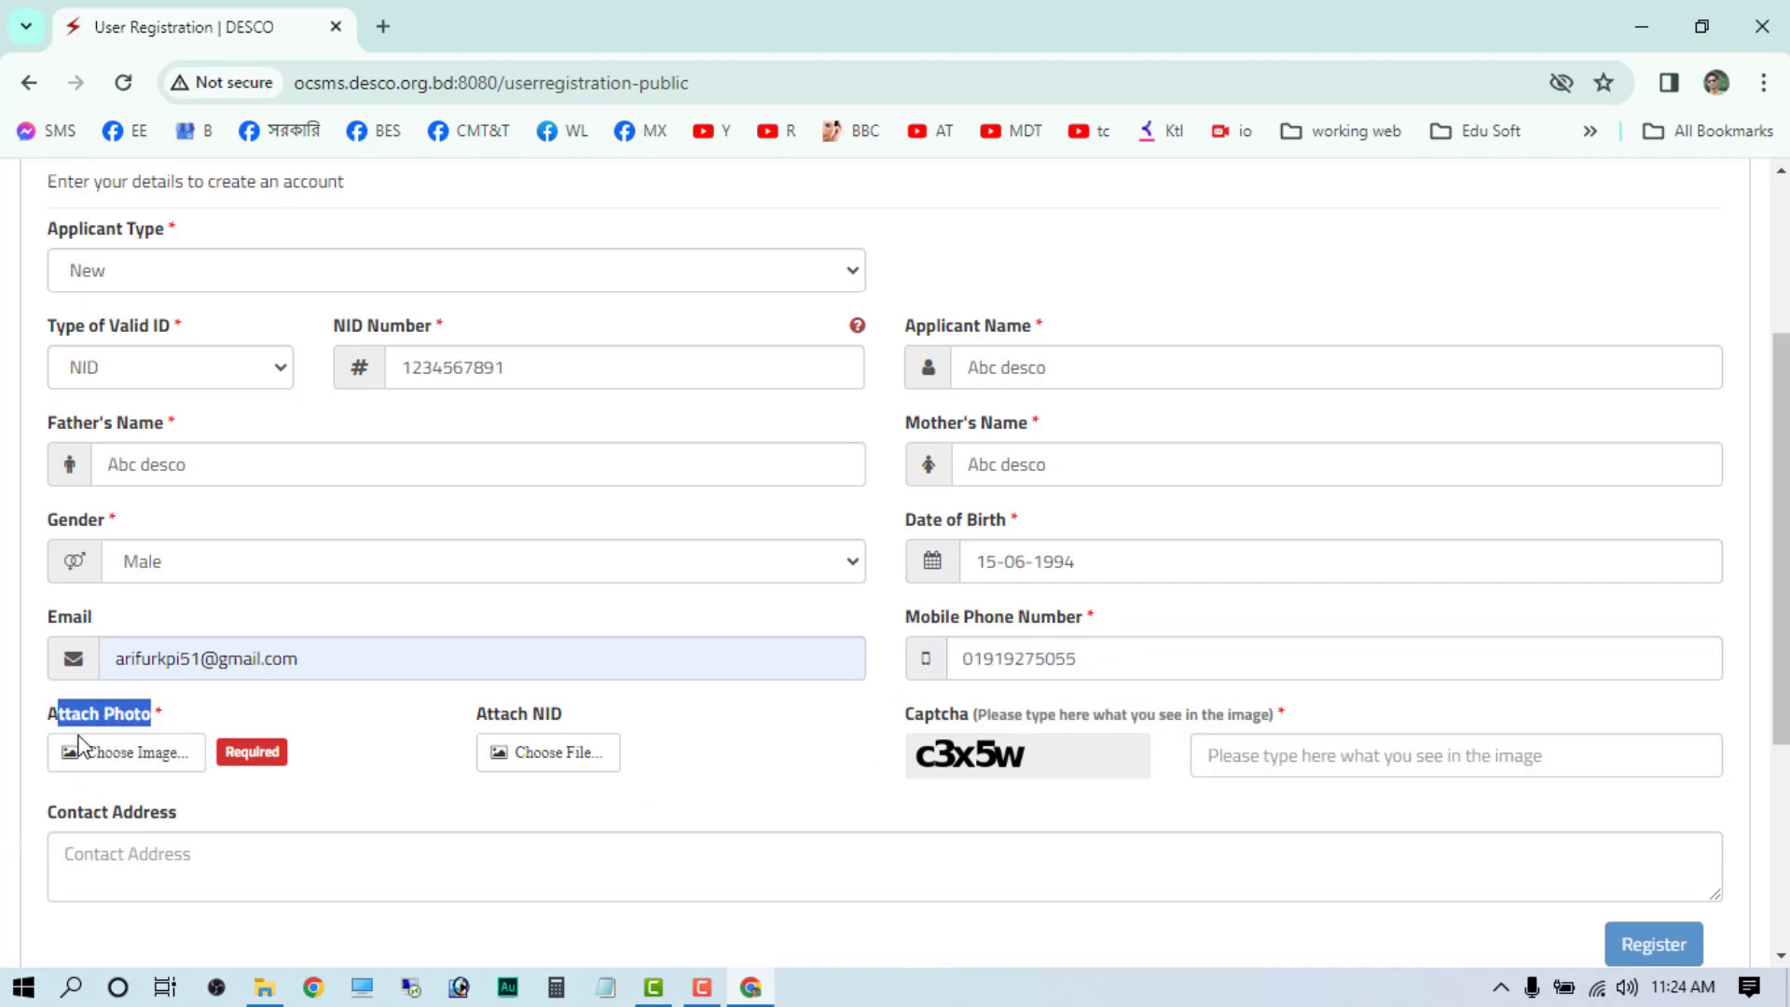
# - Attach the satellite JPG from Downloads as the applicant photo
pyautogui.click(157, 754)
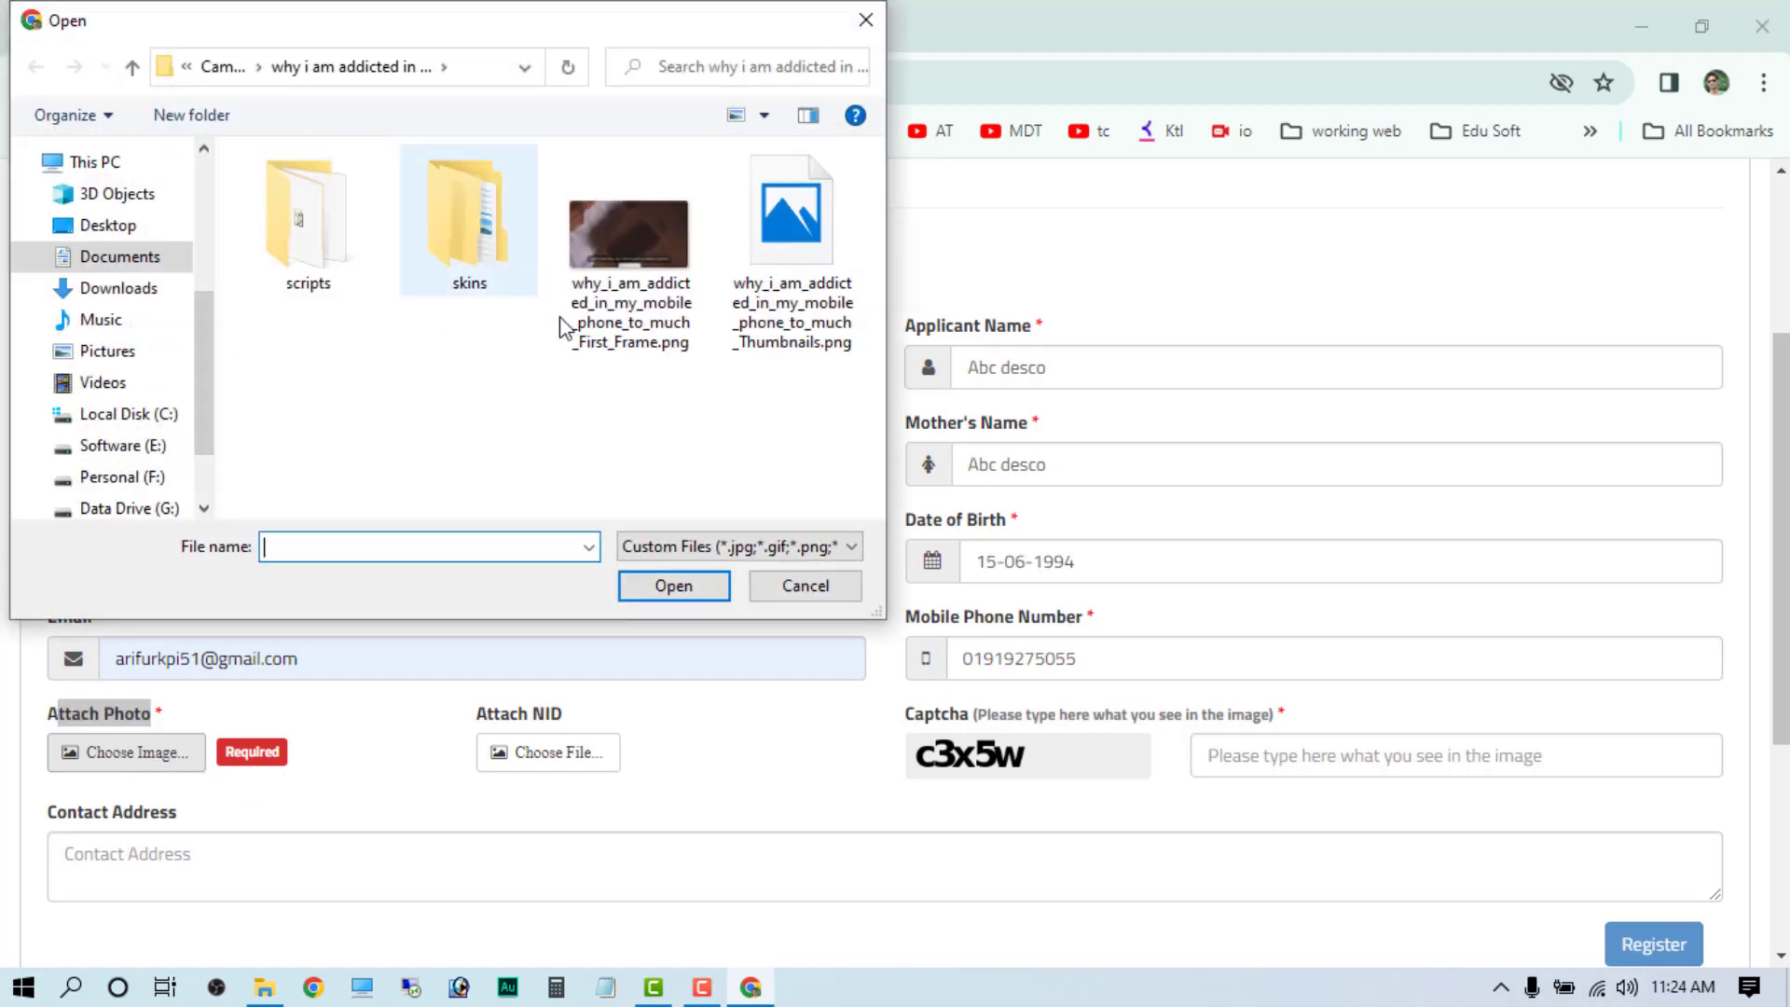
pyautogui.click(112, 228)
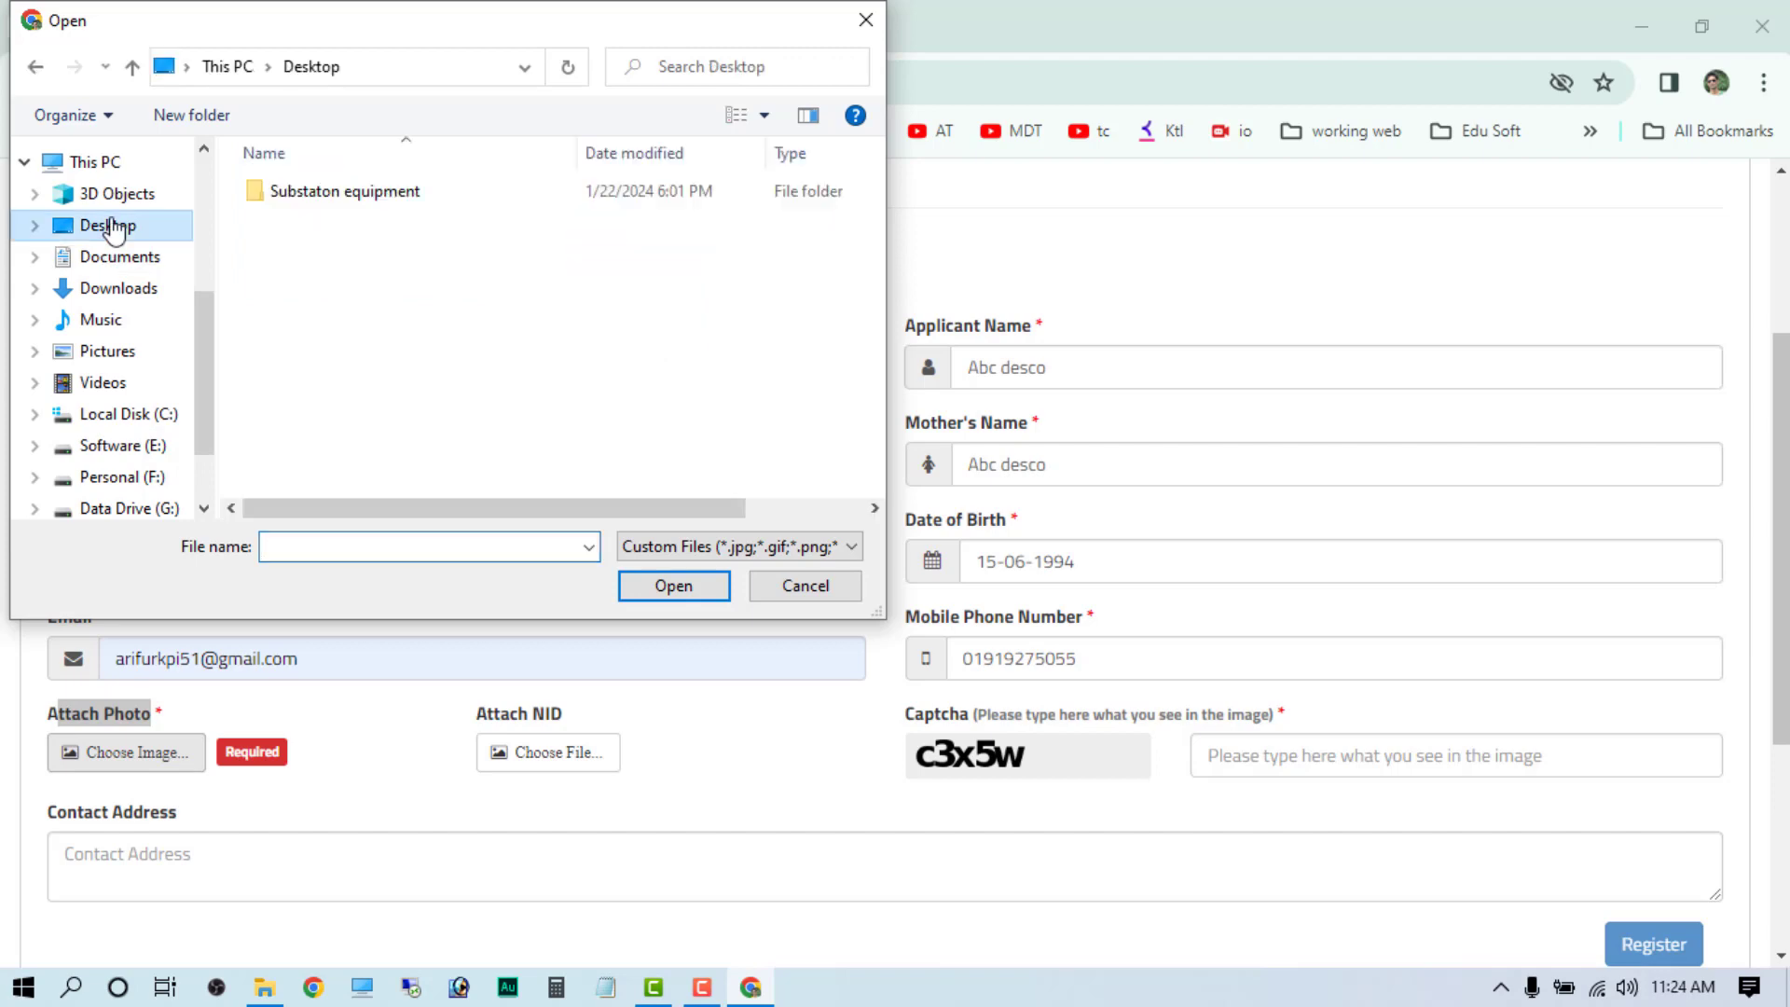
pyautogui.click(122, 289)
pyautogui.scroll(-2, 643, 364)
pyautogui.scroll(2, 636, 352)
pyautogui.click(482, 358)
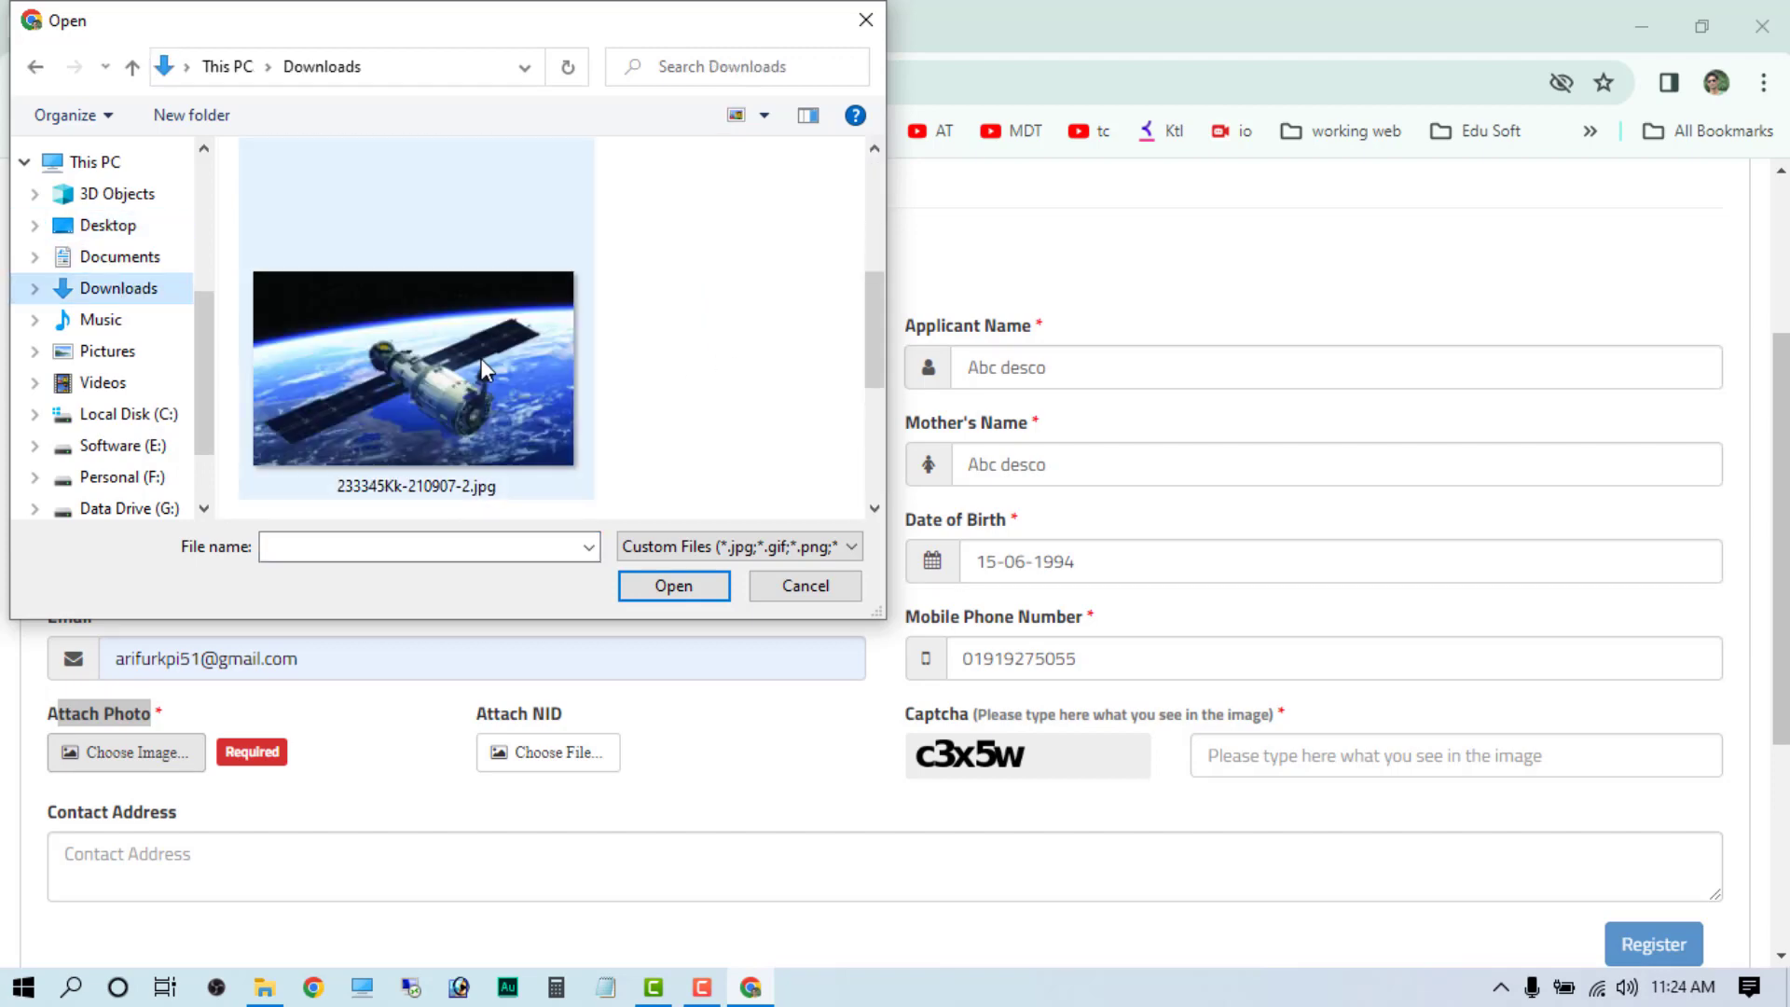
pyautogui.doubleClick(505, 371)
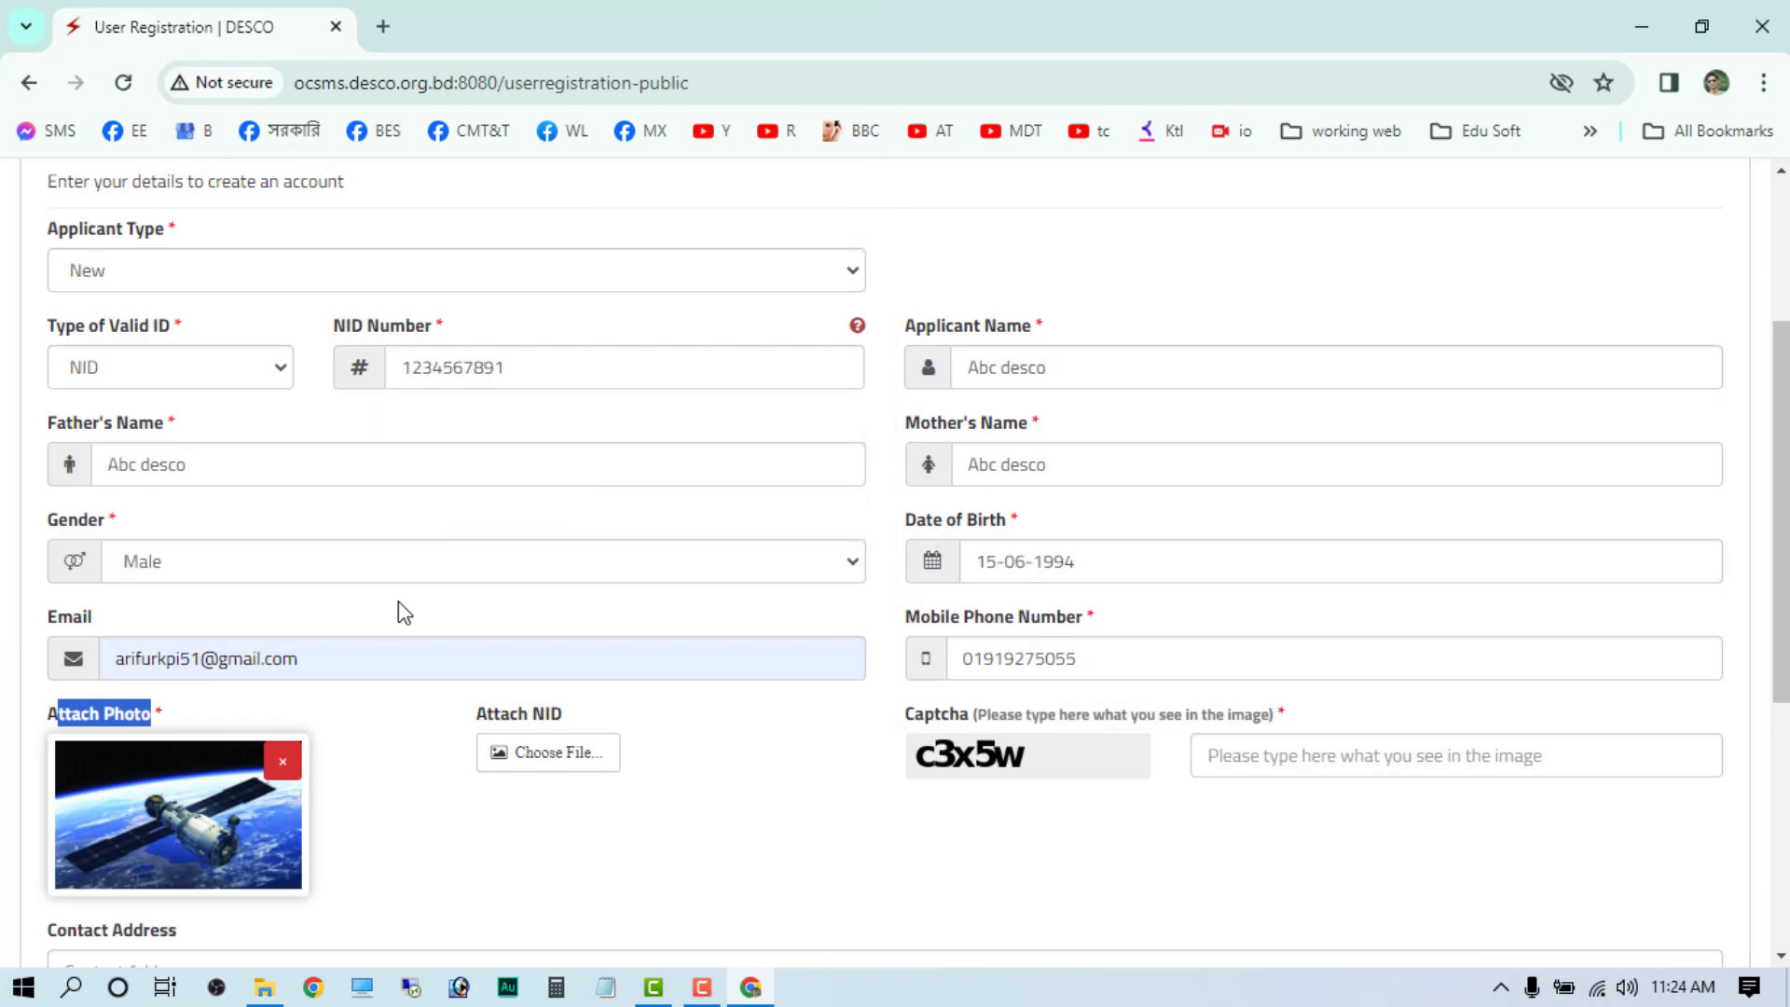
# - Attach bill.jpg as the NID image, keeping the photo unchanged
pyautogui.click(569, 757)
pyautogui.scroll(-3, 491, 396)
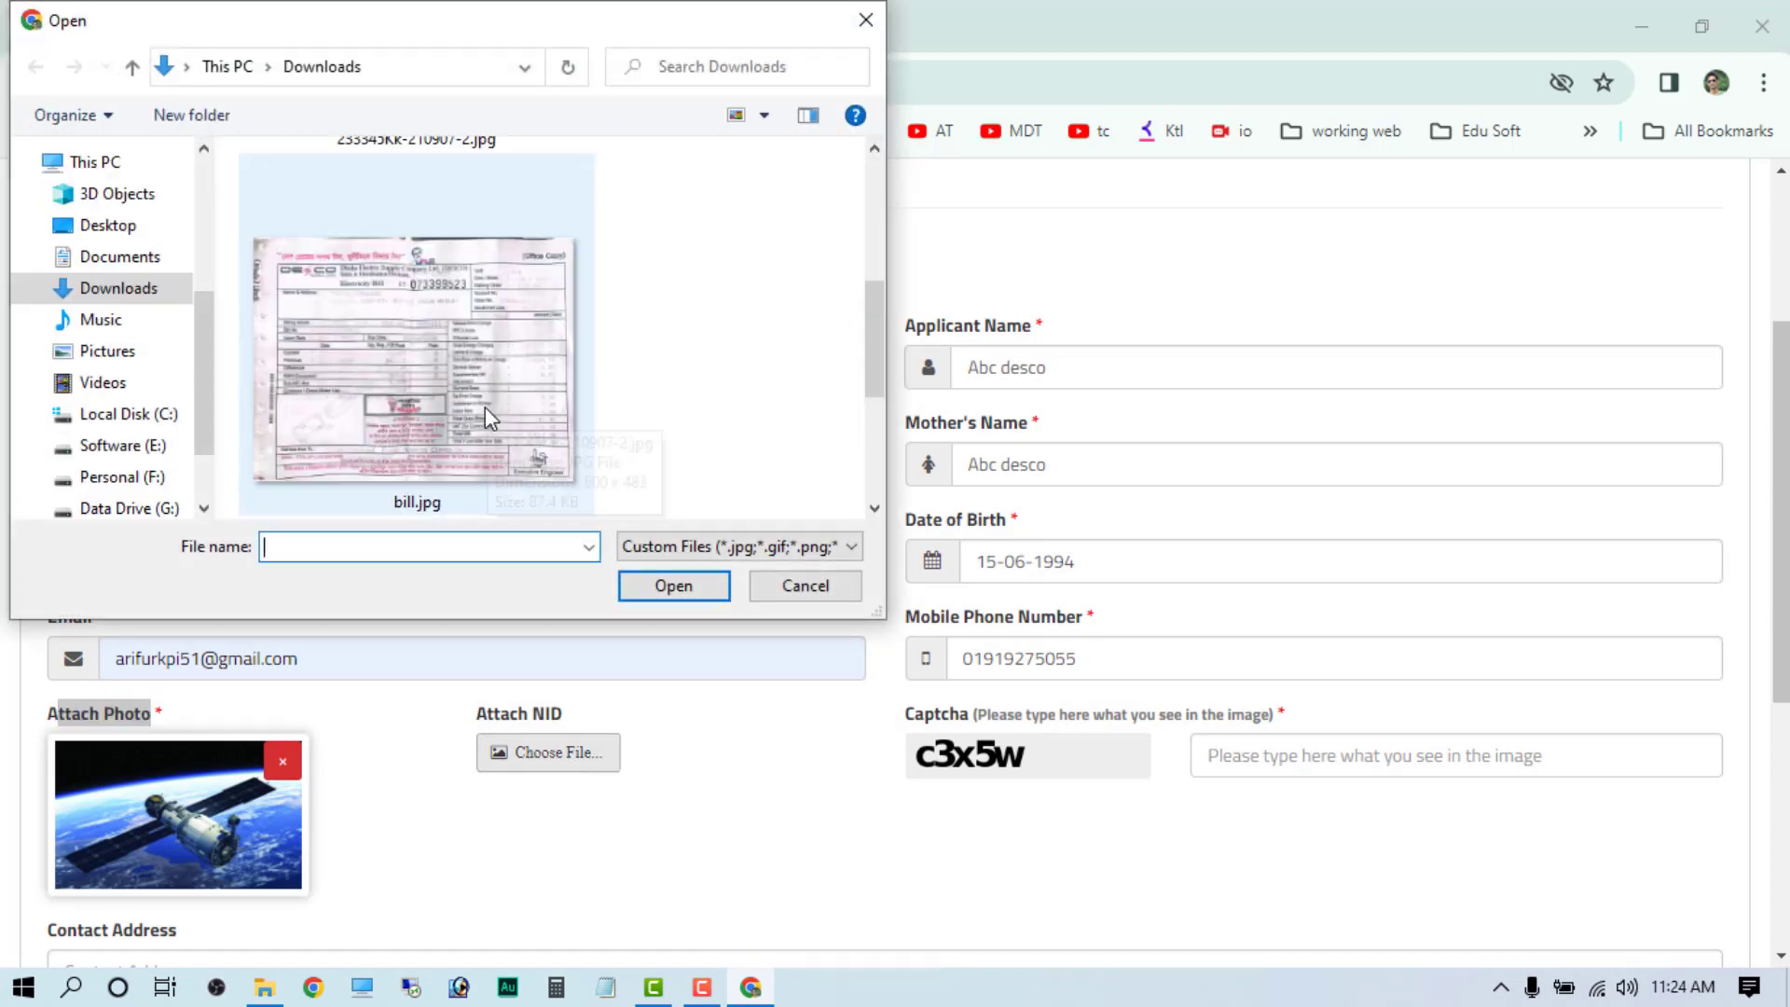
pyautogui.doubleClick(485, 407)
pyautogui.scroll(-4, 512, 607)
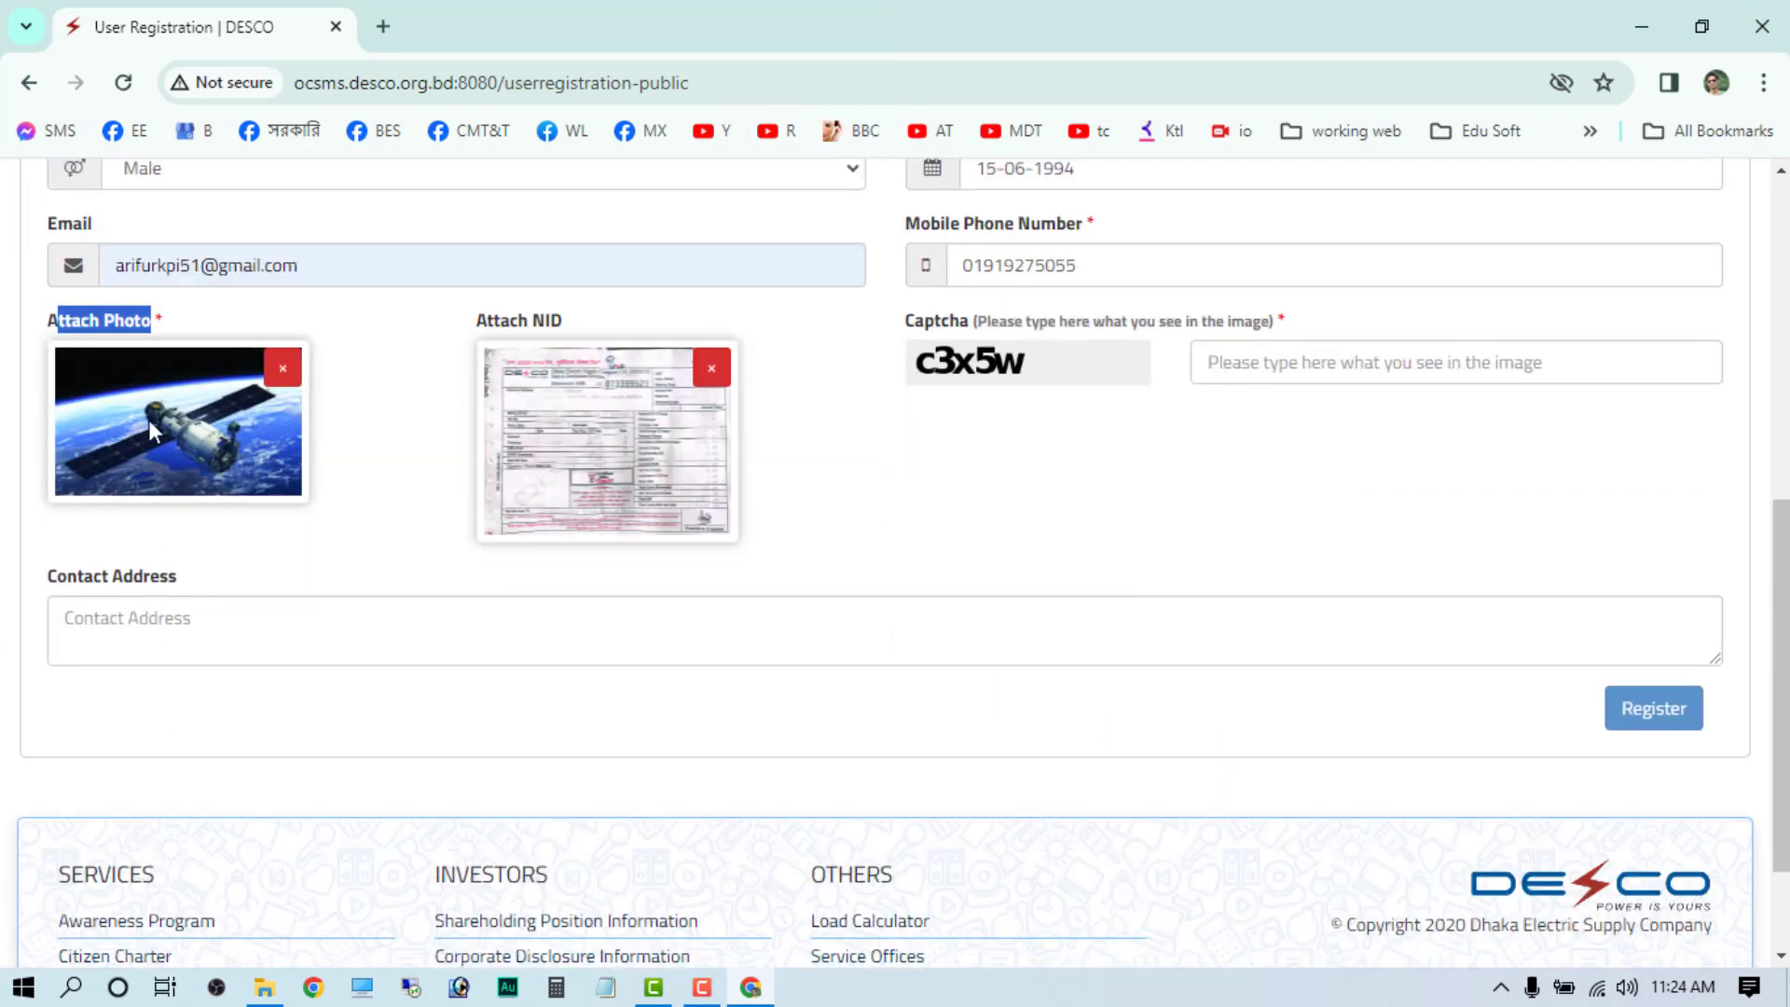
pyautogui.click(157, 322)
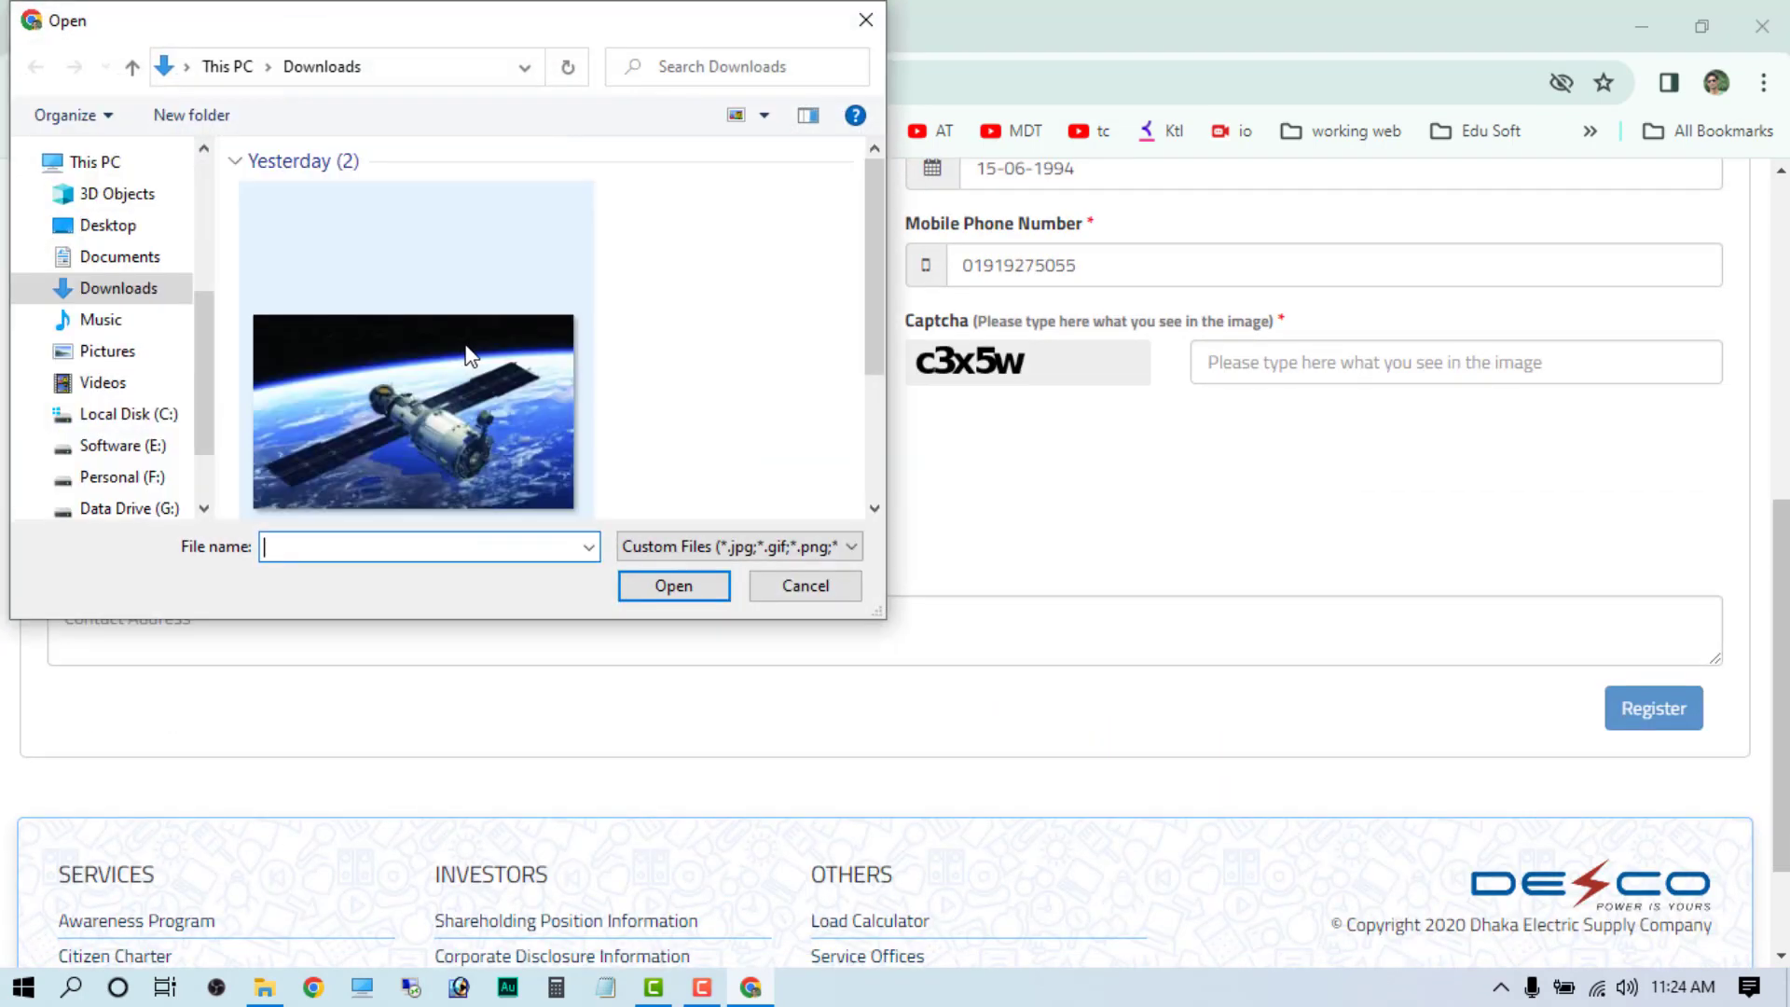
pyautogui.click(781, 585)
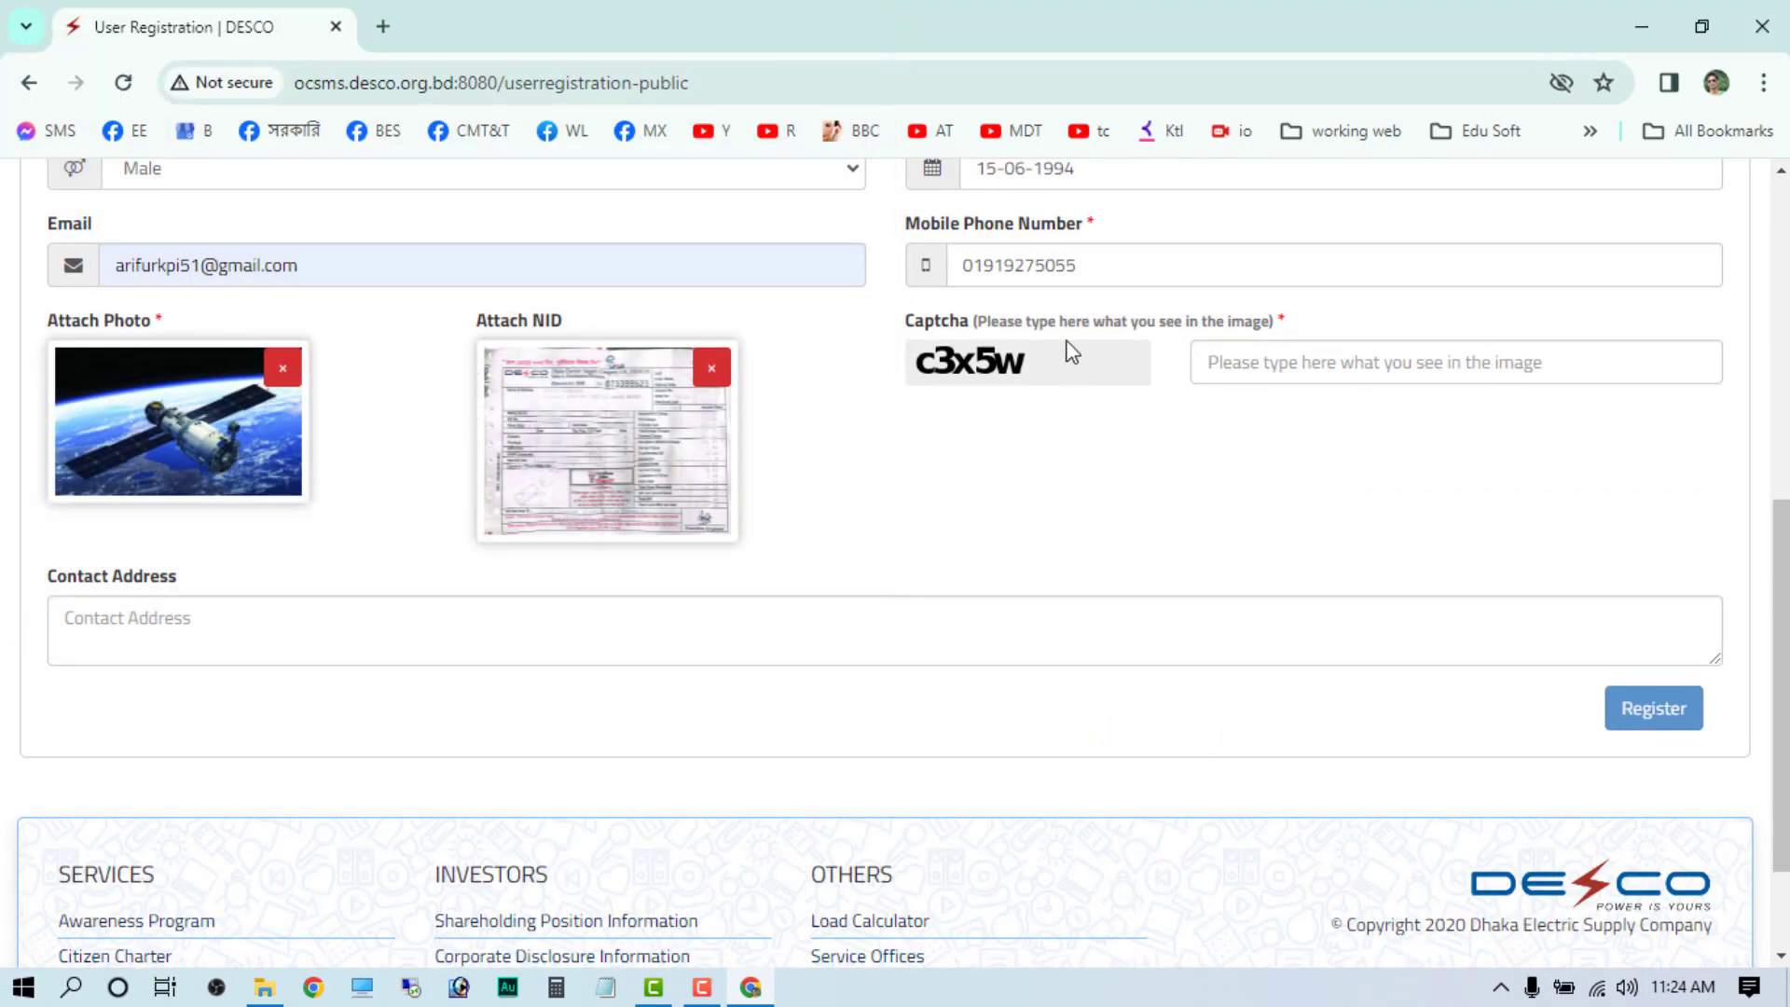
# - Enter the captcha code c3x5w, then enter the contact address
pyautogui.doubleClick(923, 320)
pyautogui.click(1310, 371)
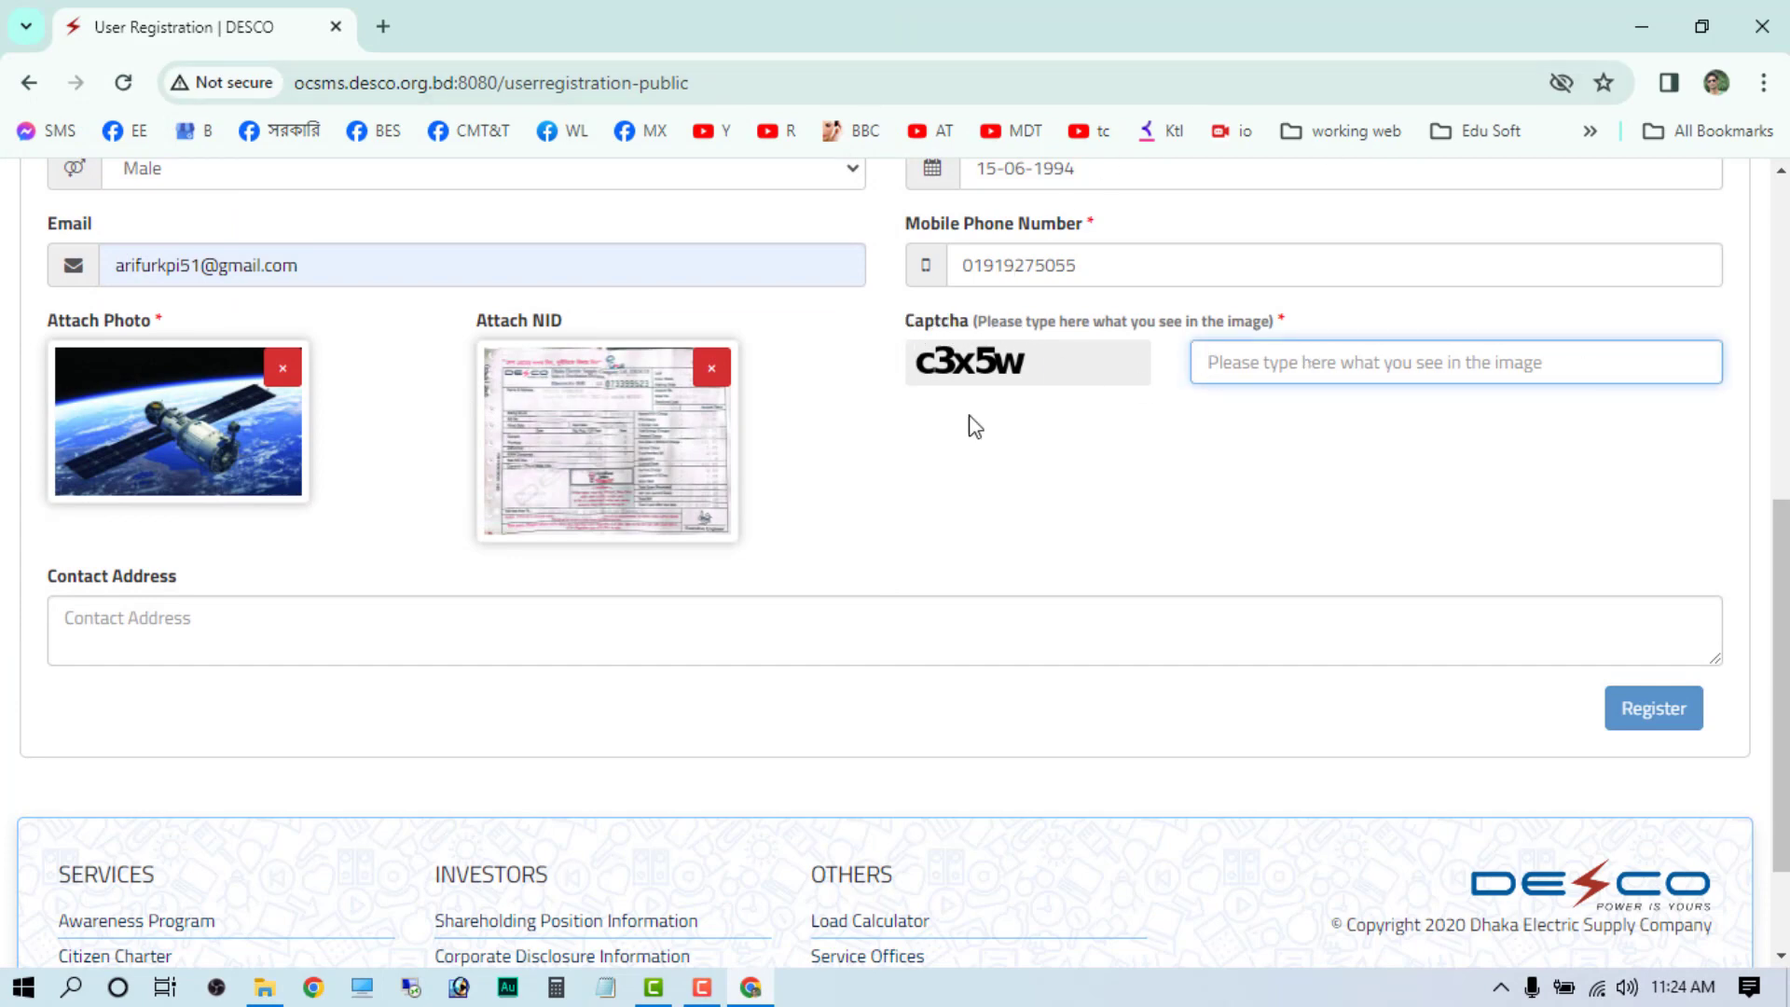
pyautogui.click(925, 365)
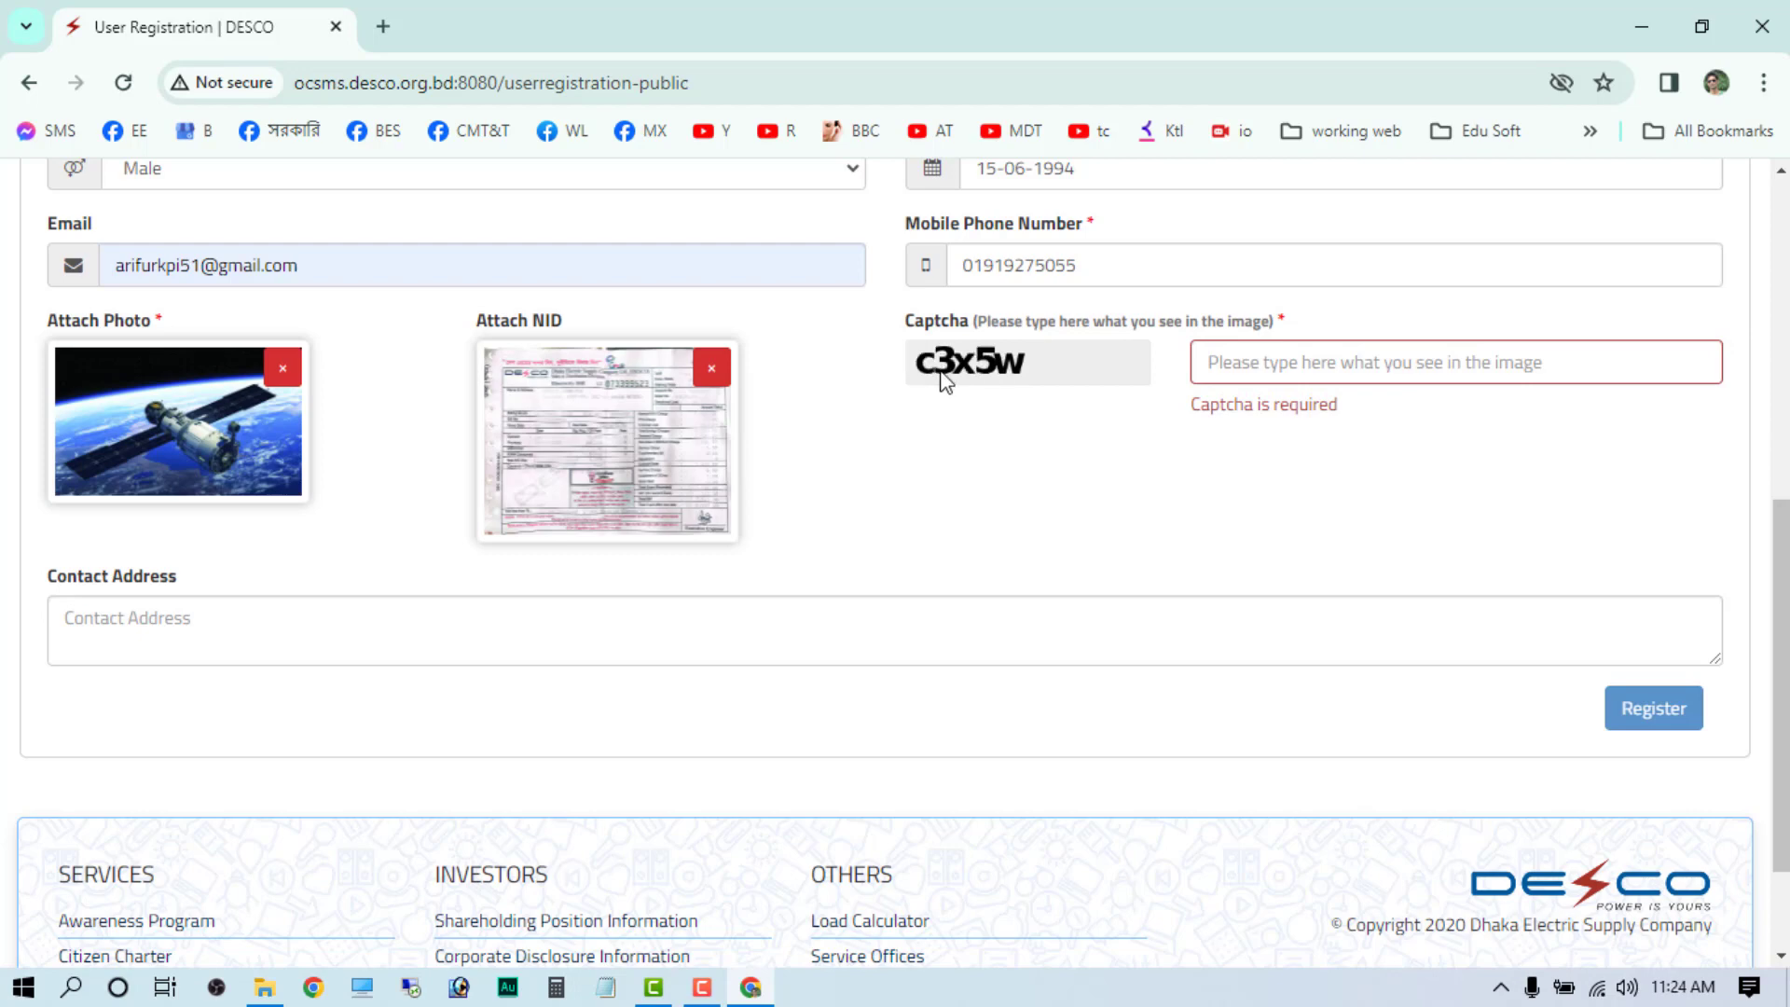
pyautogui.click(1244, 352)
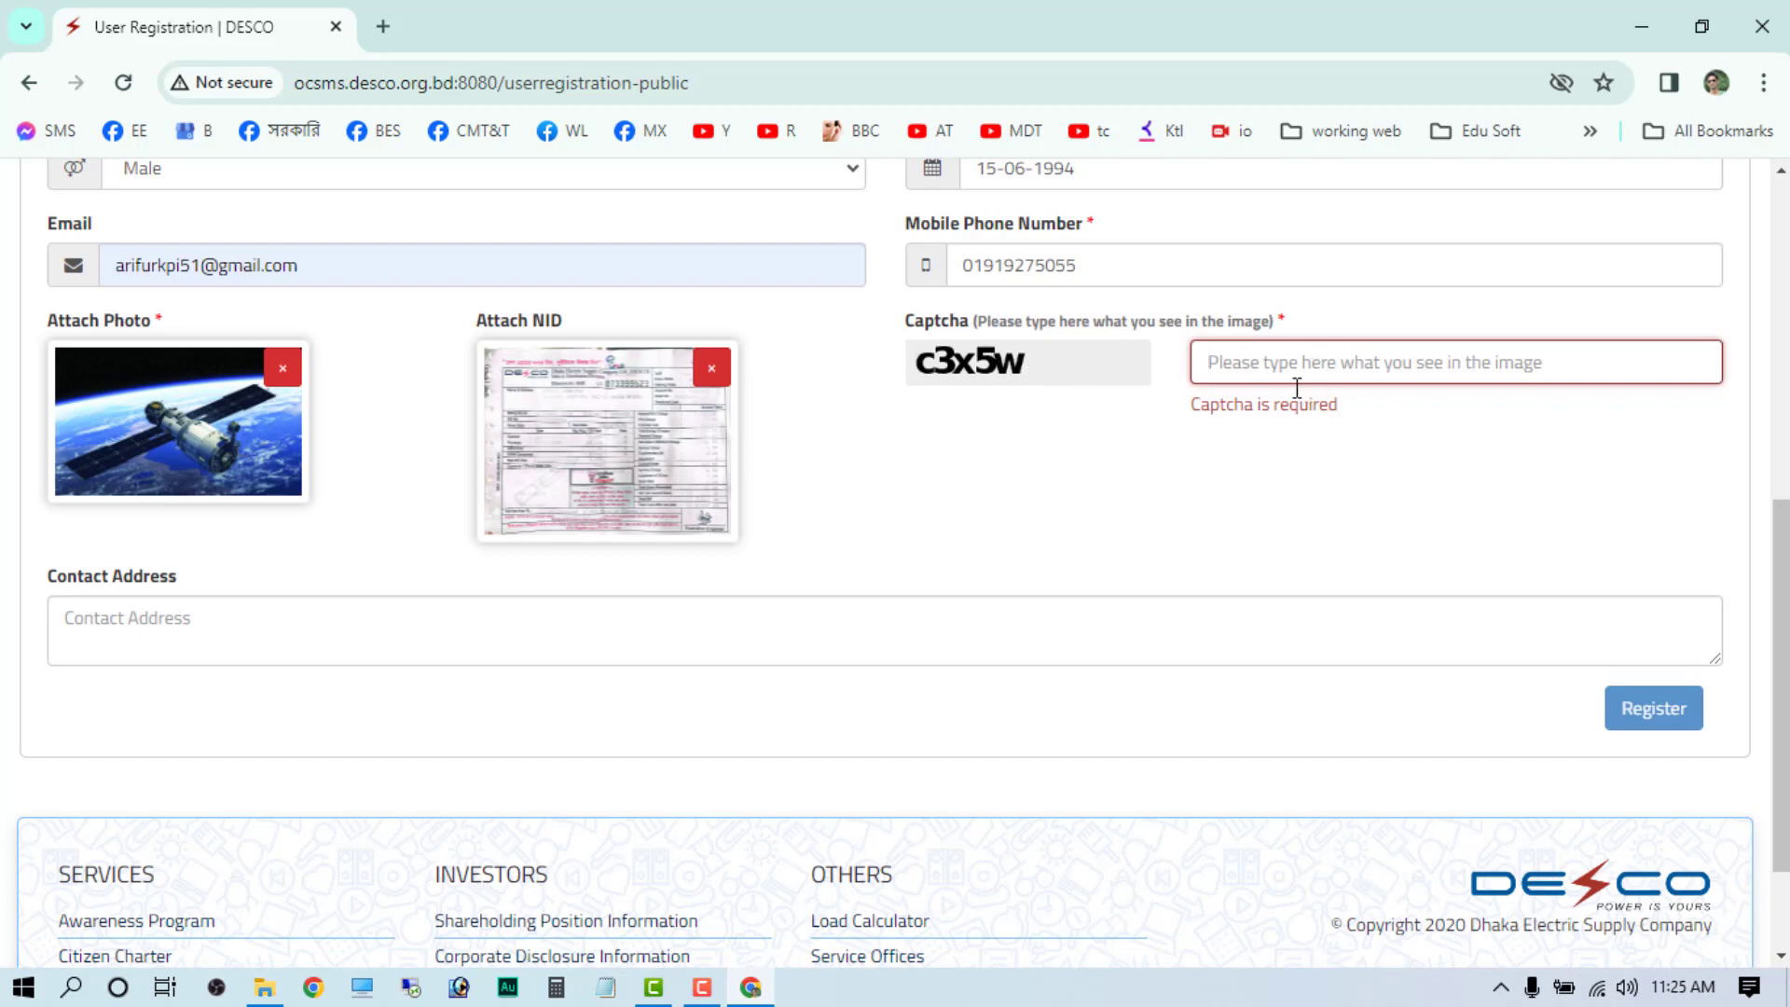
pyautogui.write('c')
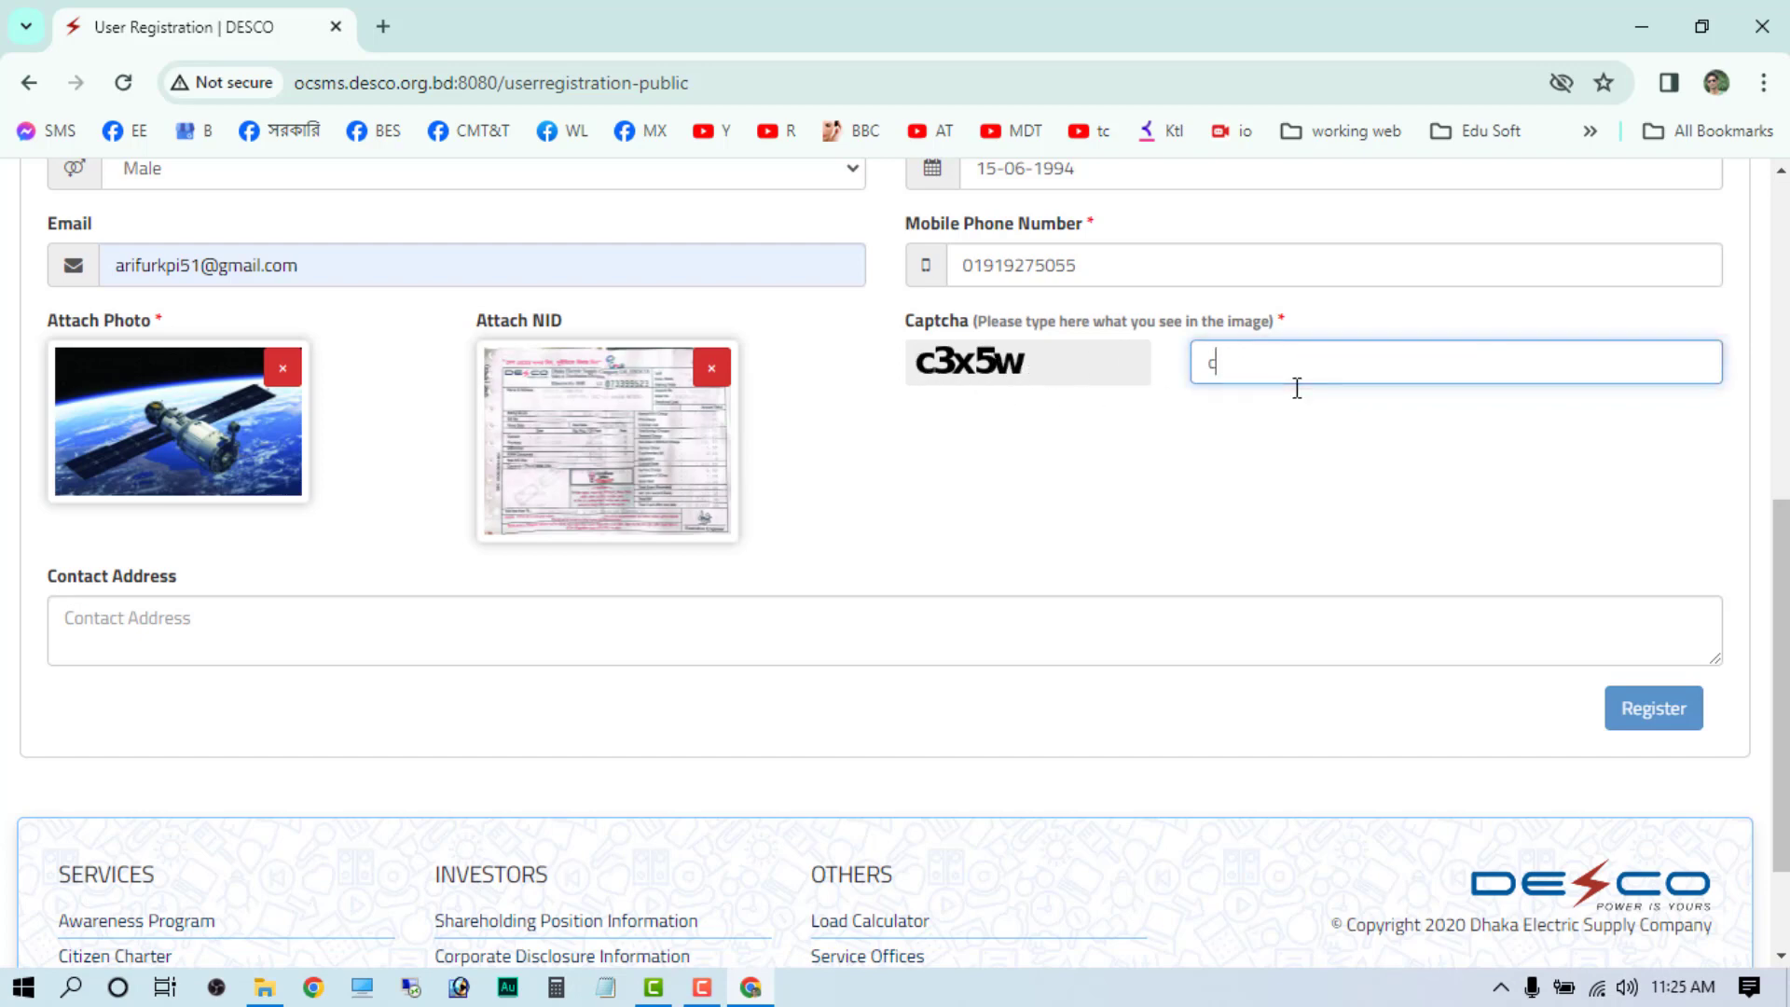
pyautogui.write('3x5w')
pyautogui.click(214, 618)
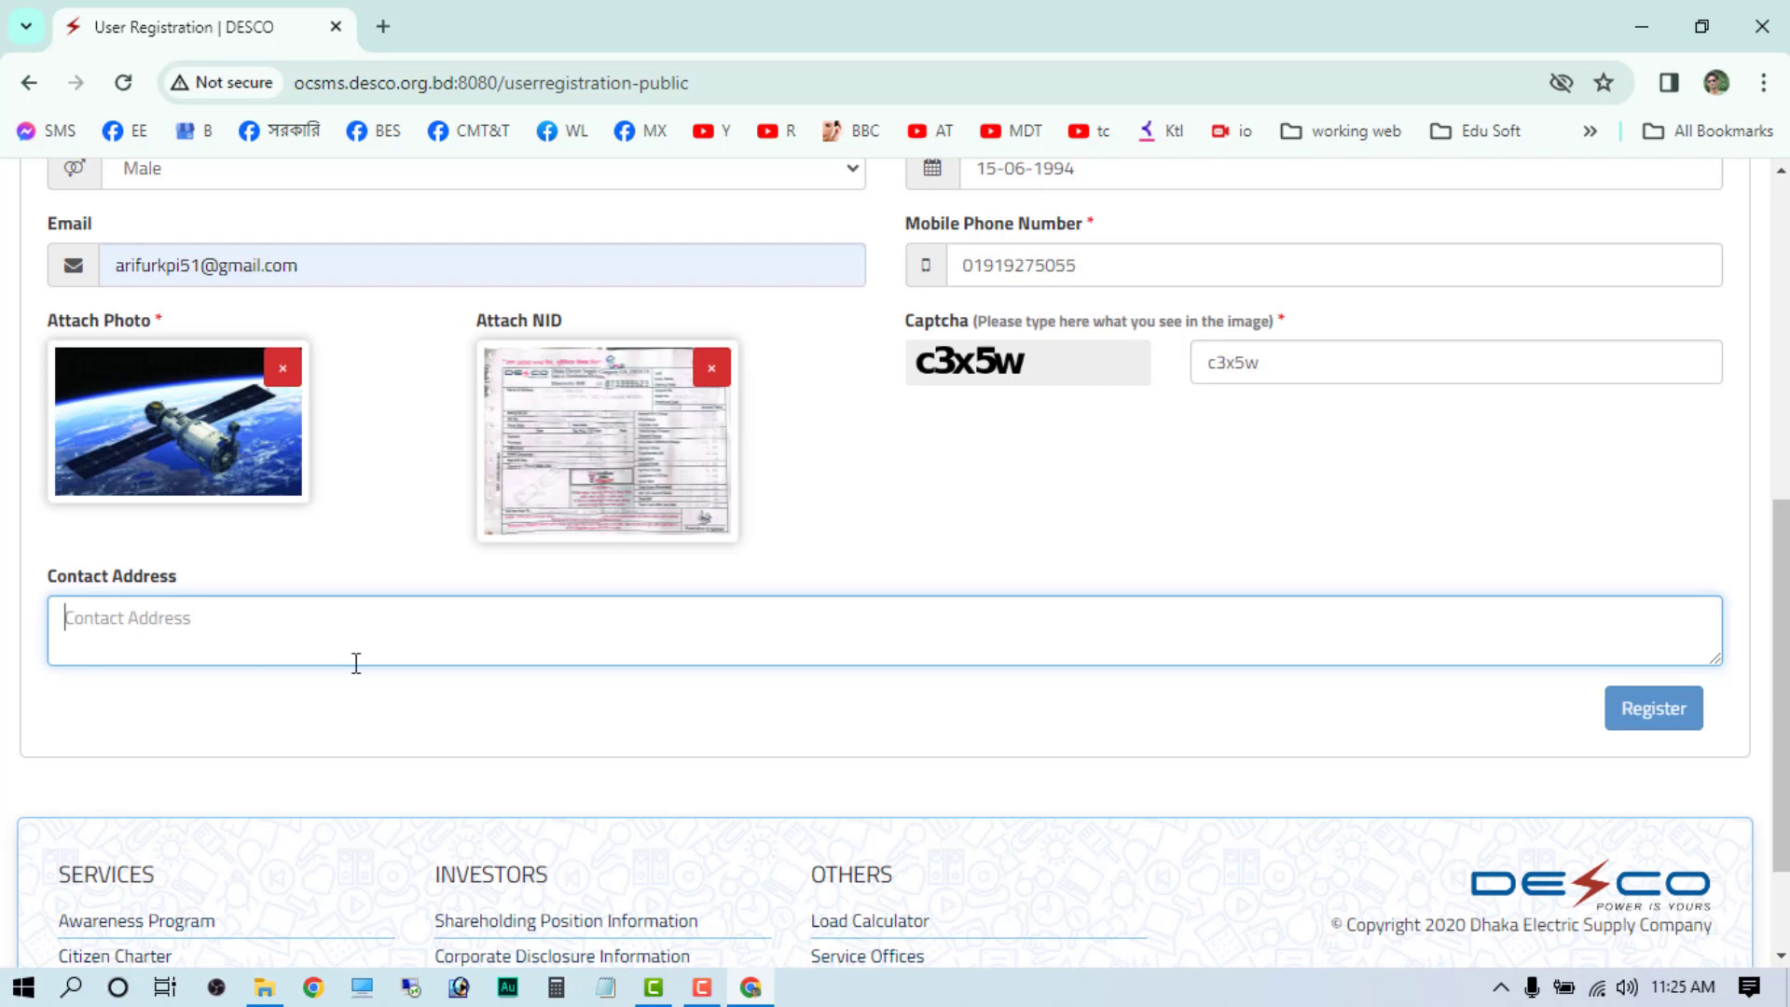
pyautogui.write('h,r,s,b,dhak')
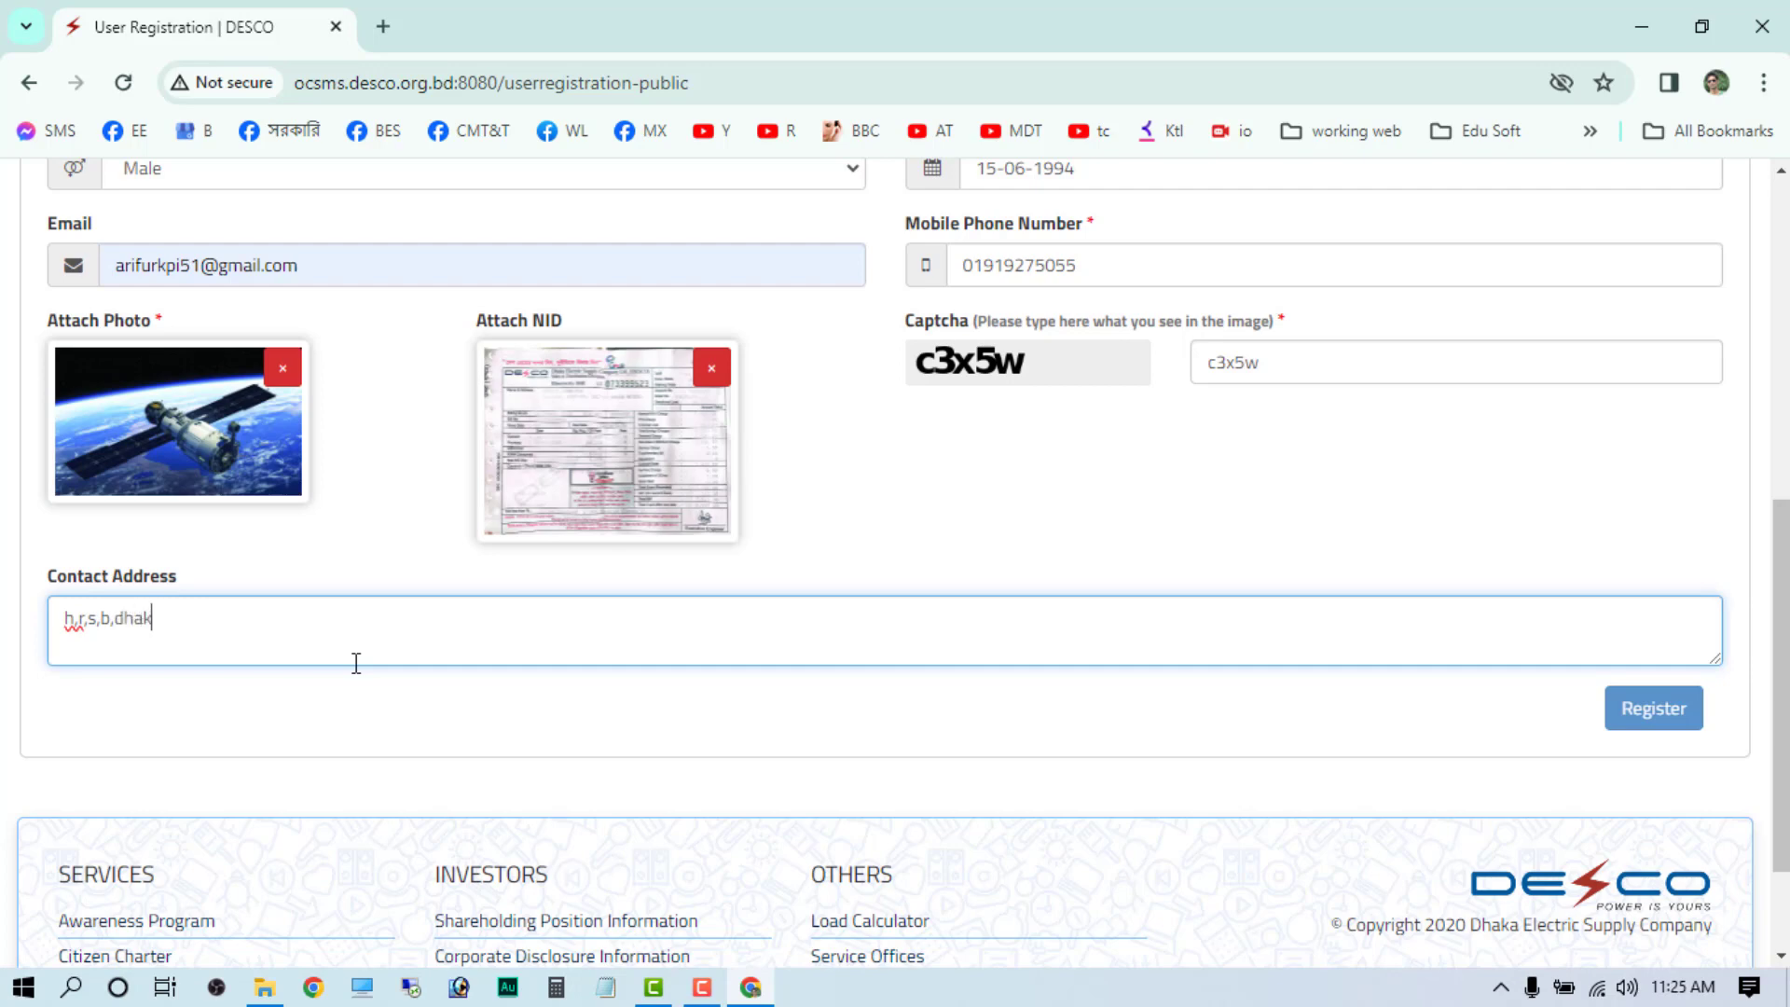
pyautogui.write('a')
pyautogui.scroll(3, 1218, 747)
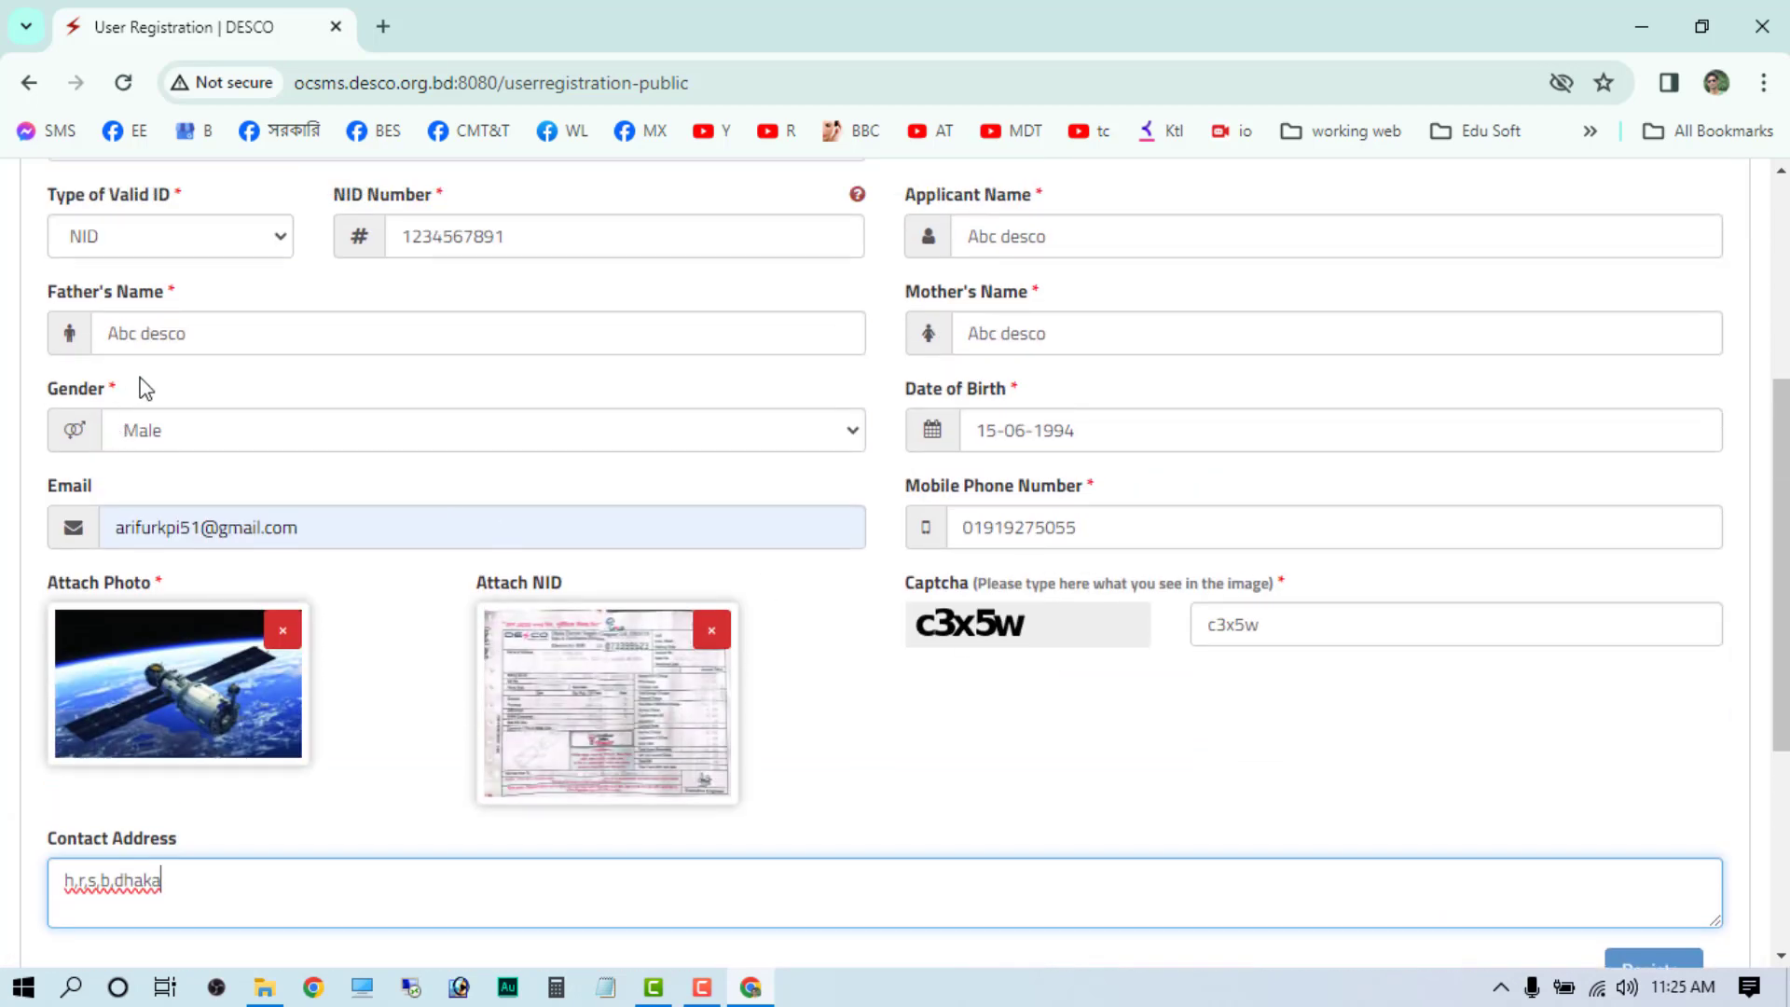
pyautogui.moveTo(106, 392); pyautogui.dragTo(99, 390)
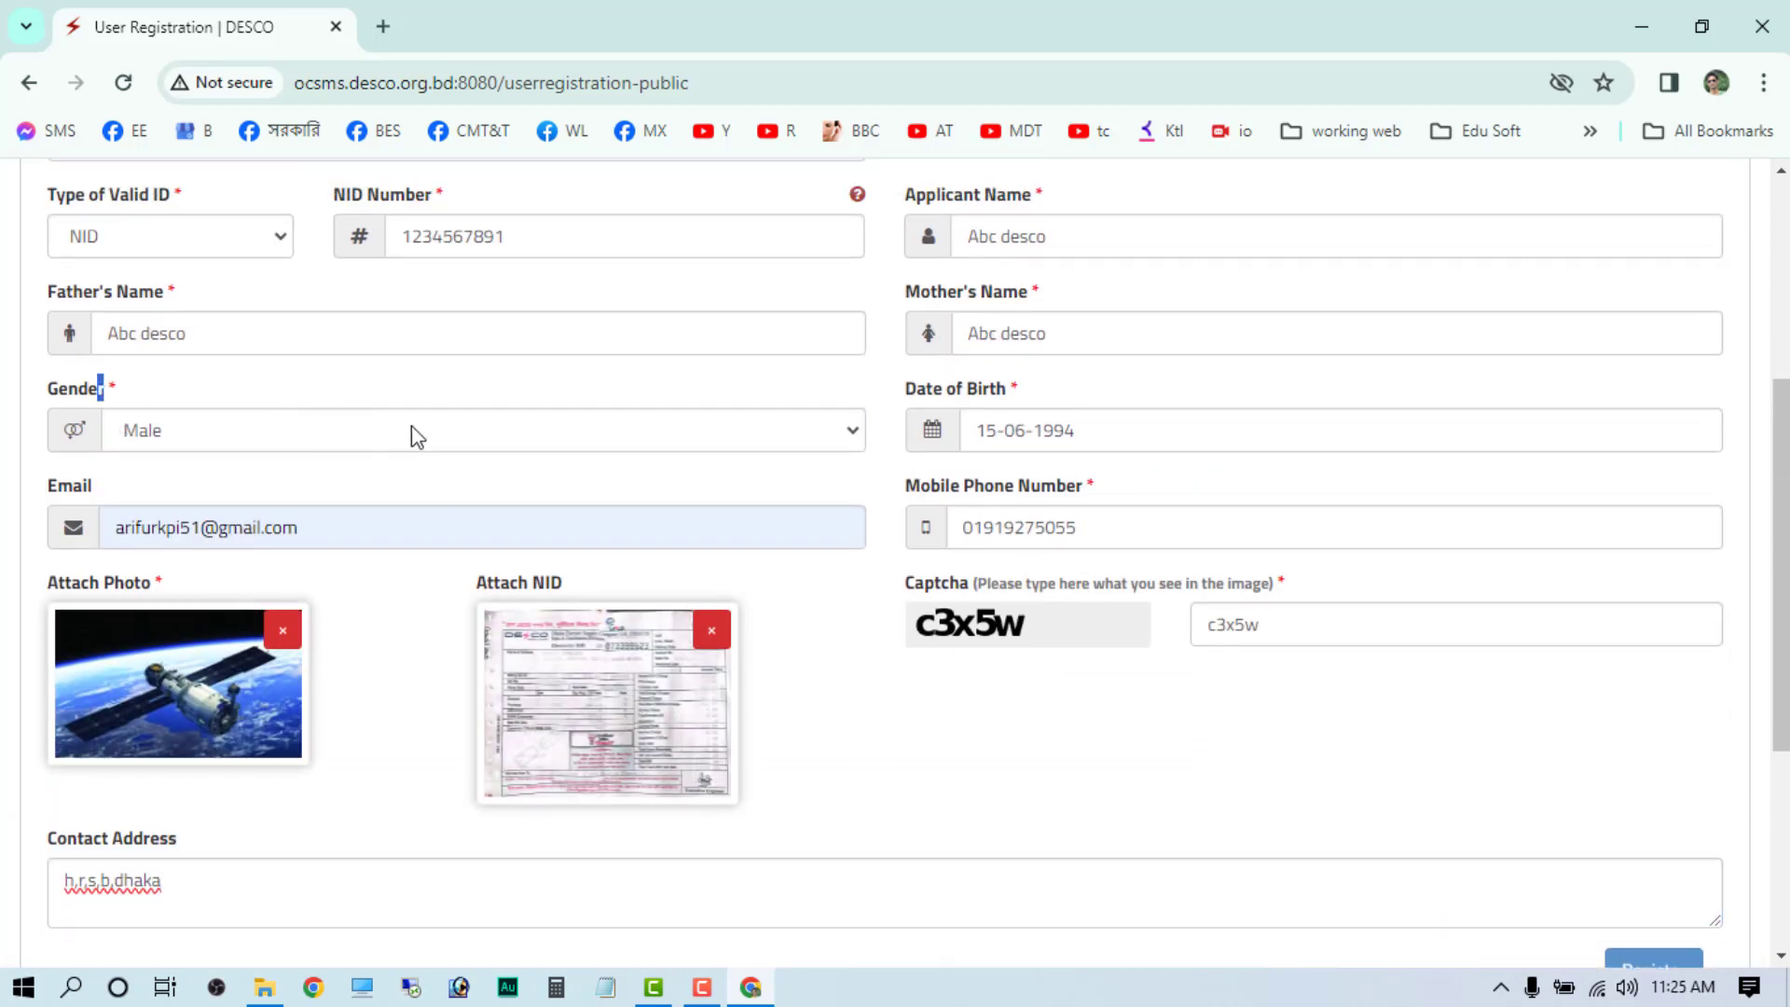
pyautogui.scroll(3, 960, 607)
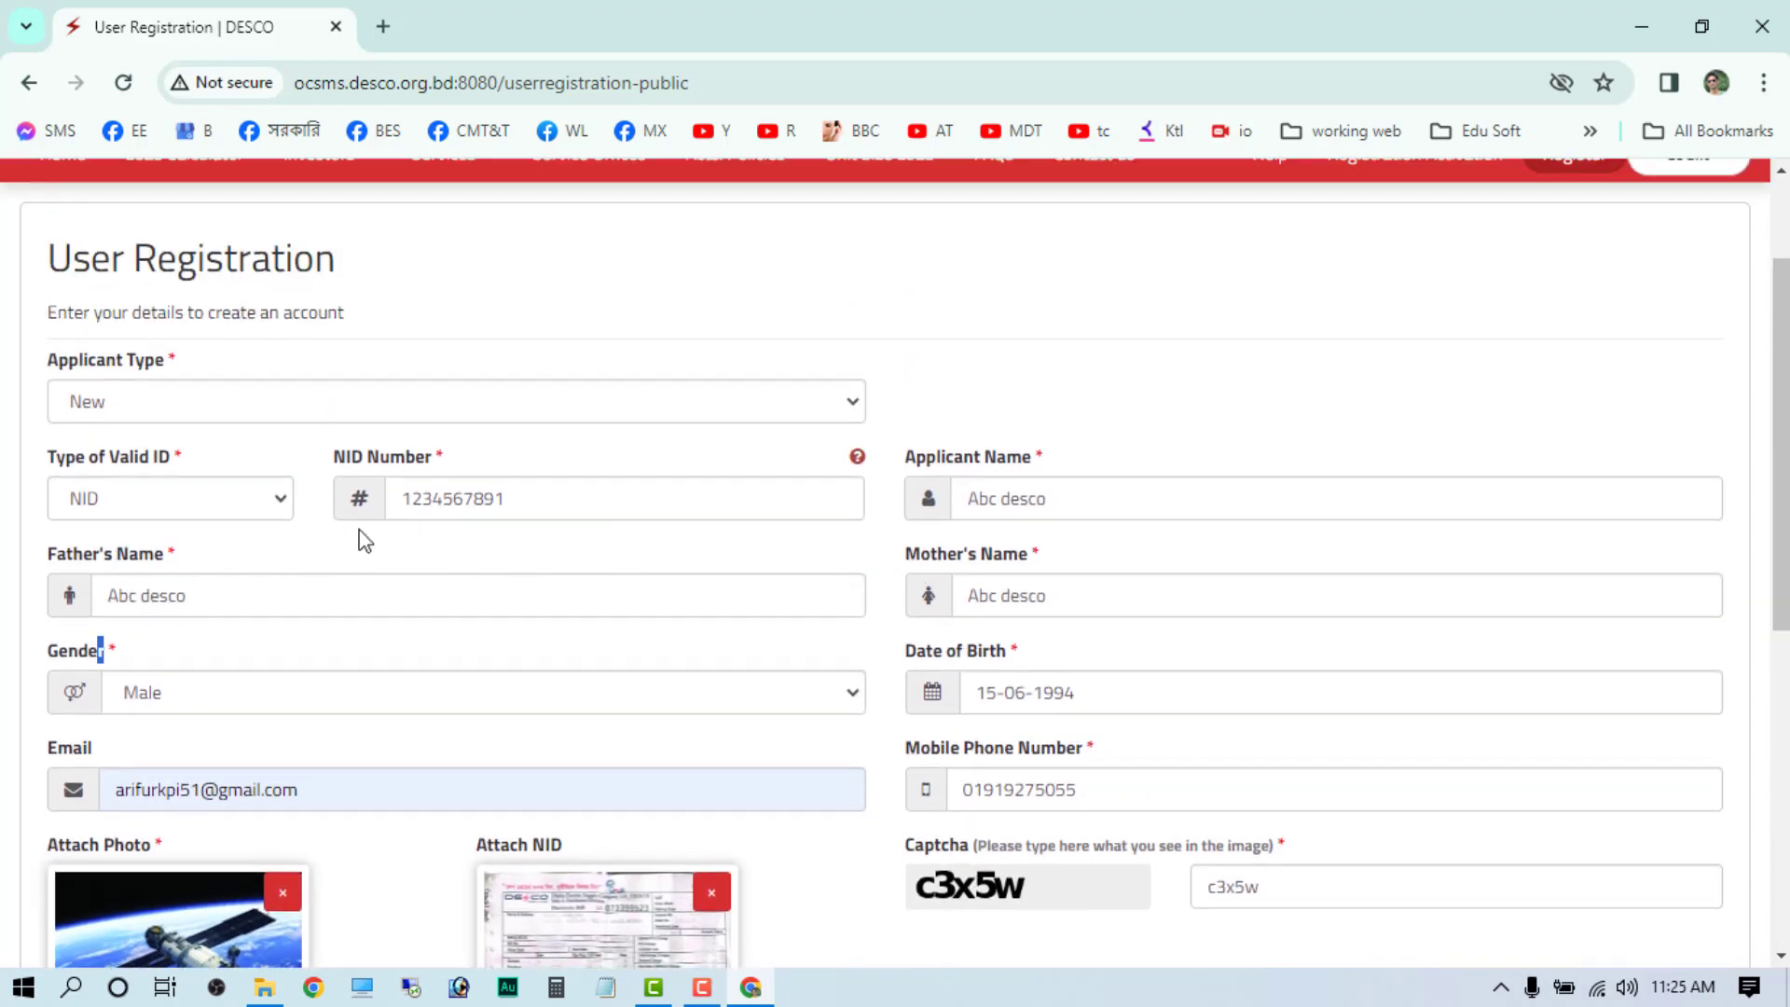
pyautogui.scroll(-4, 810, 608)
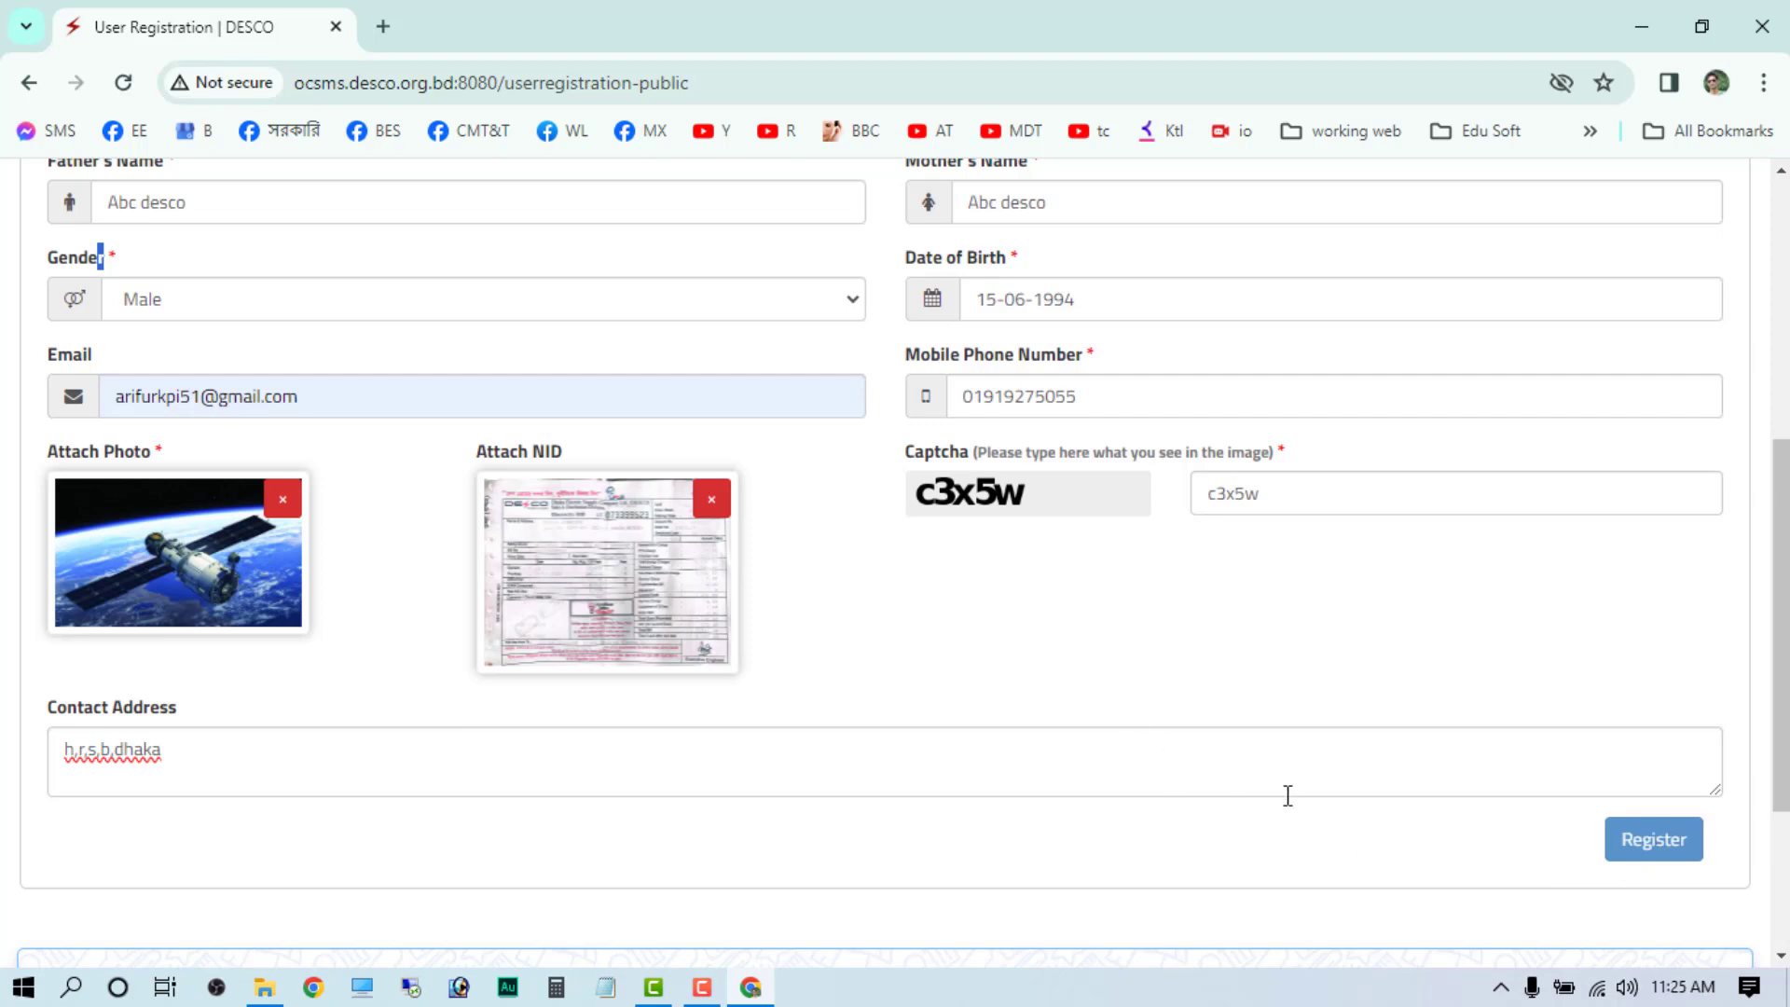
pyautogui.scroll(-3, 1288, 795)
pyautogui.click(1656, 574)
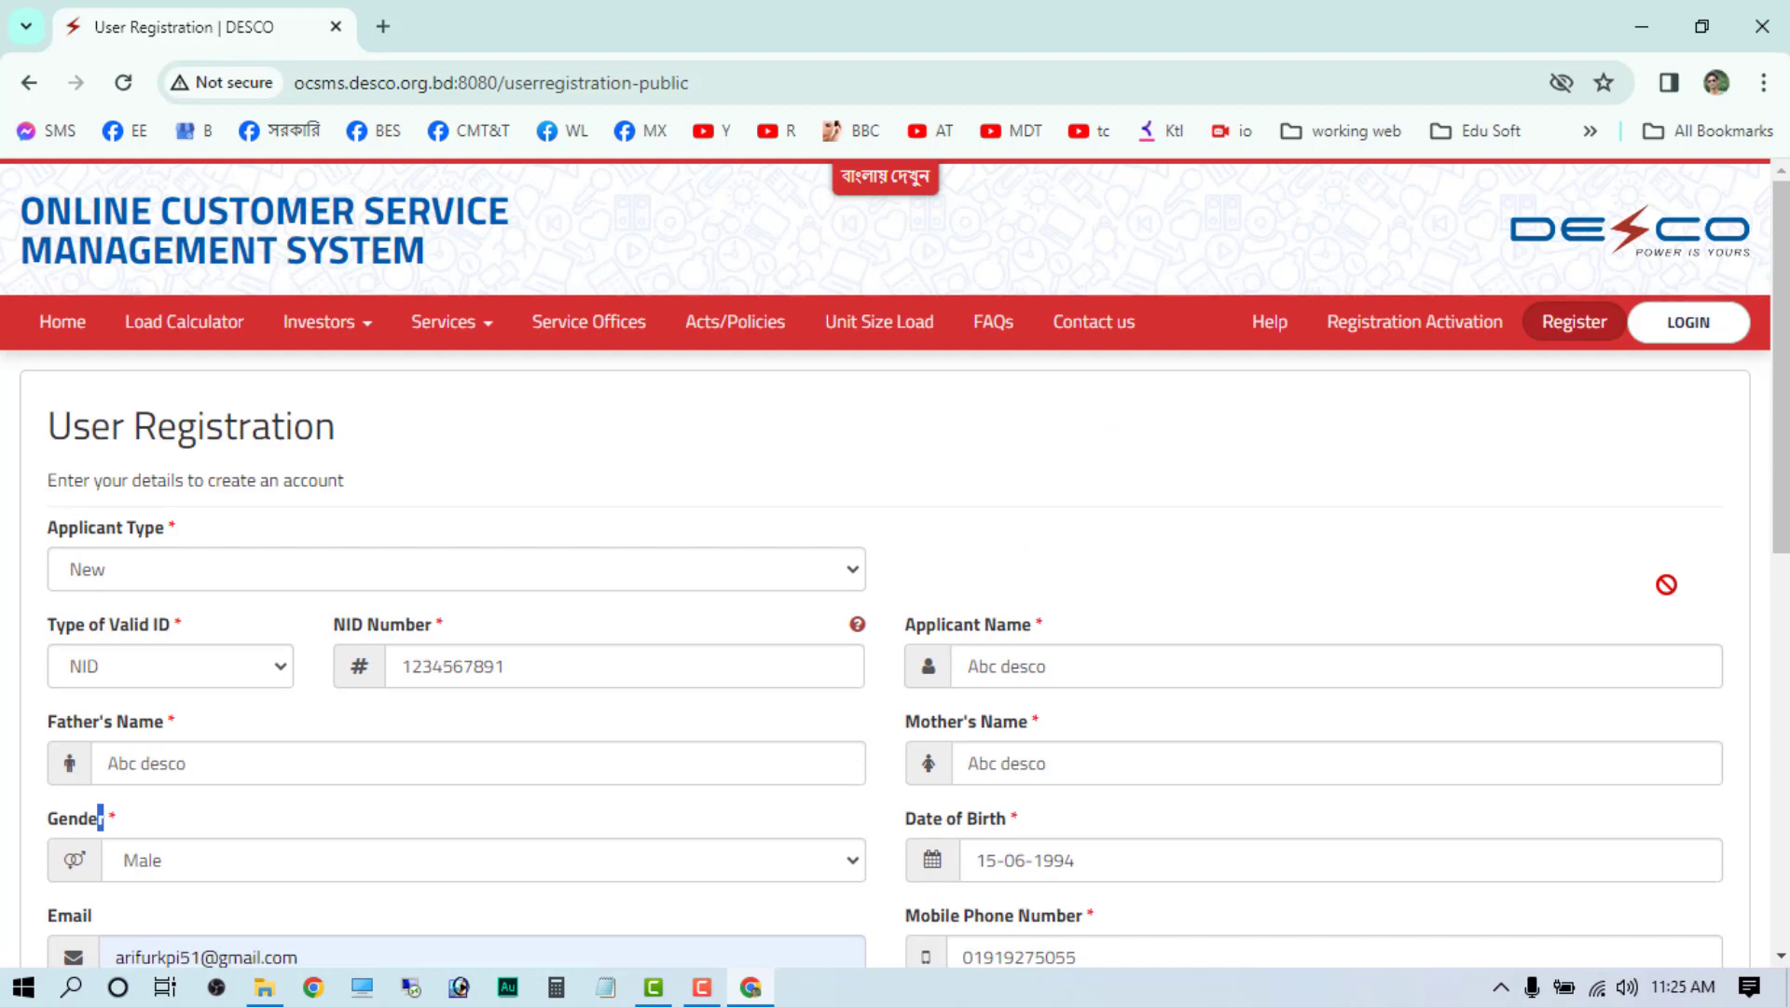
pyautogui.scroll(-7, 1666, 585)
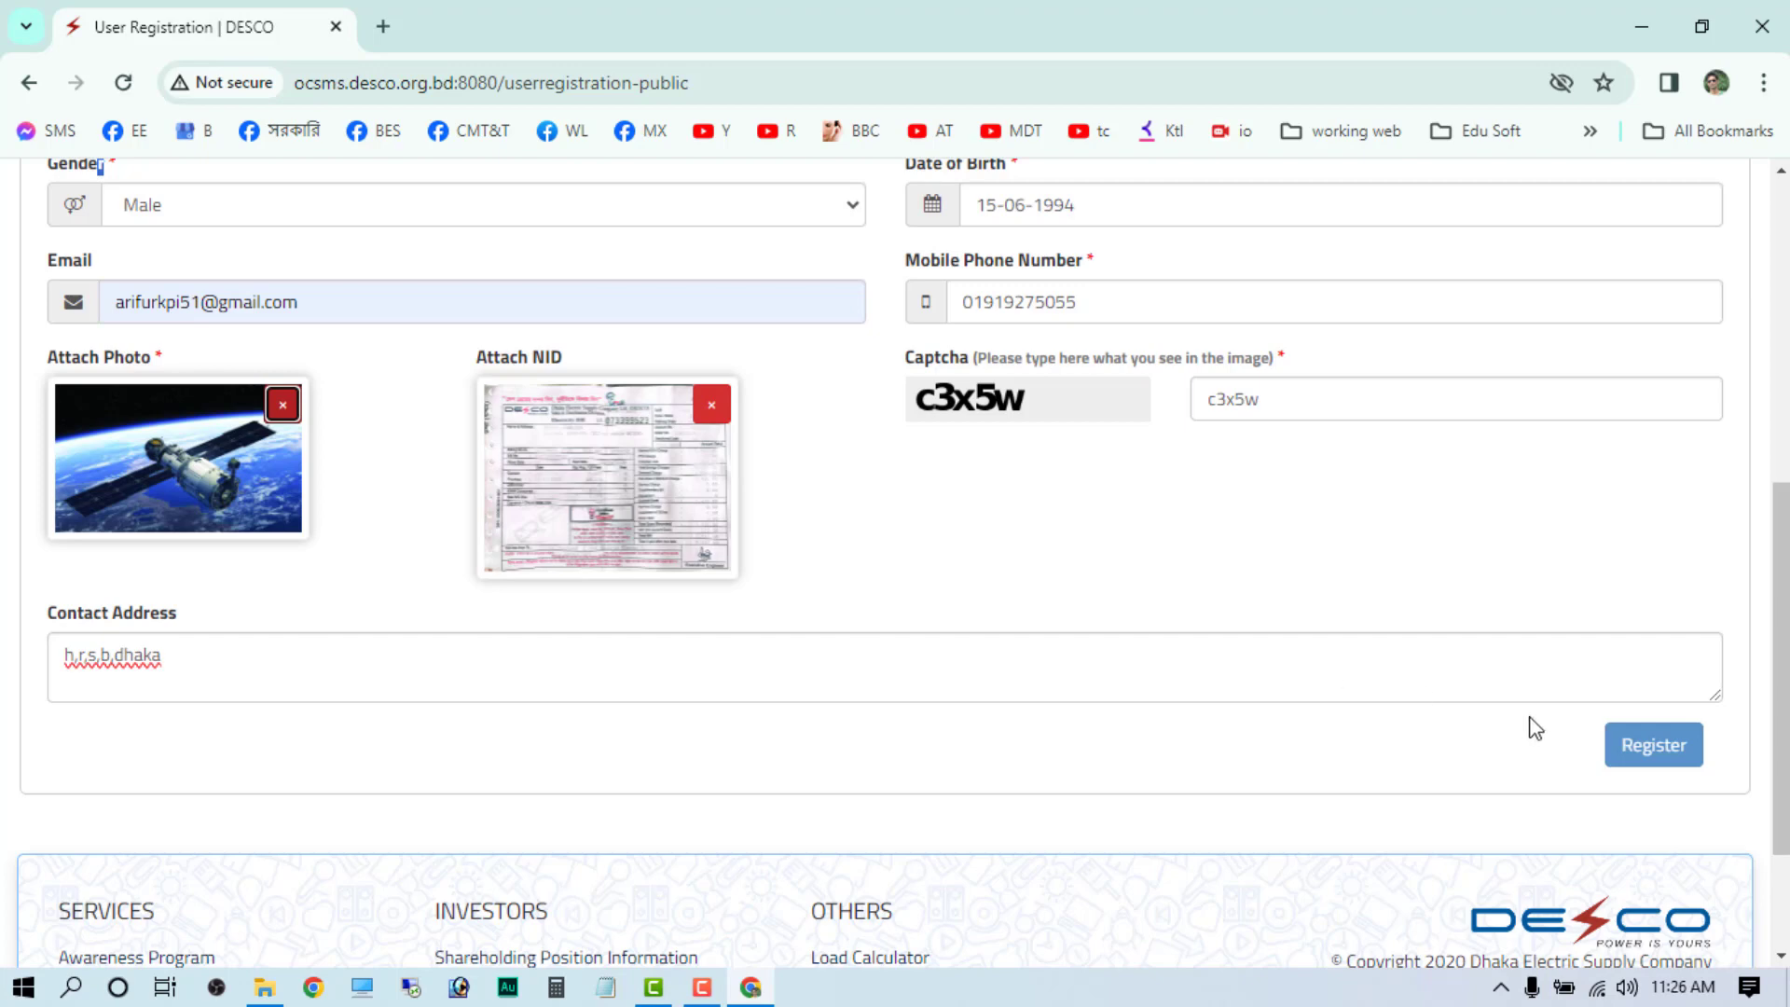
pyautogui.scroll(3, 1327, 720)
pyautogui.scroll(4, 1331, 721)
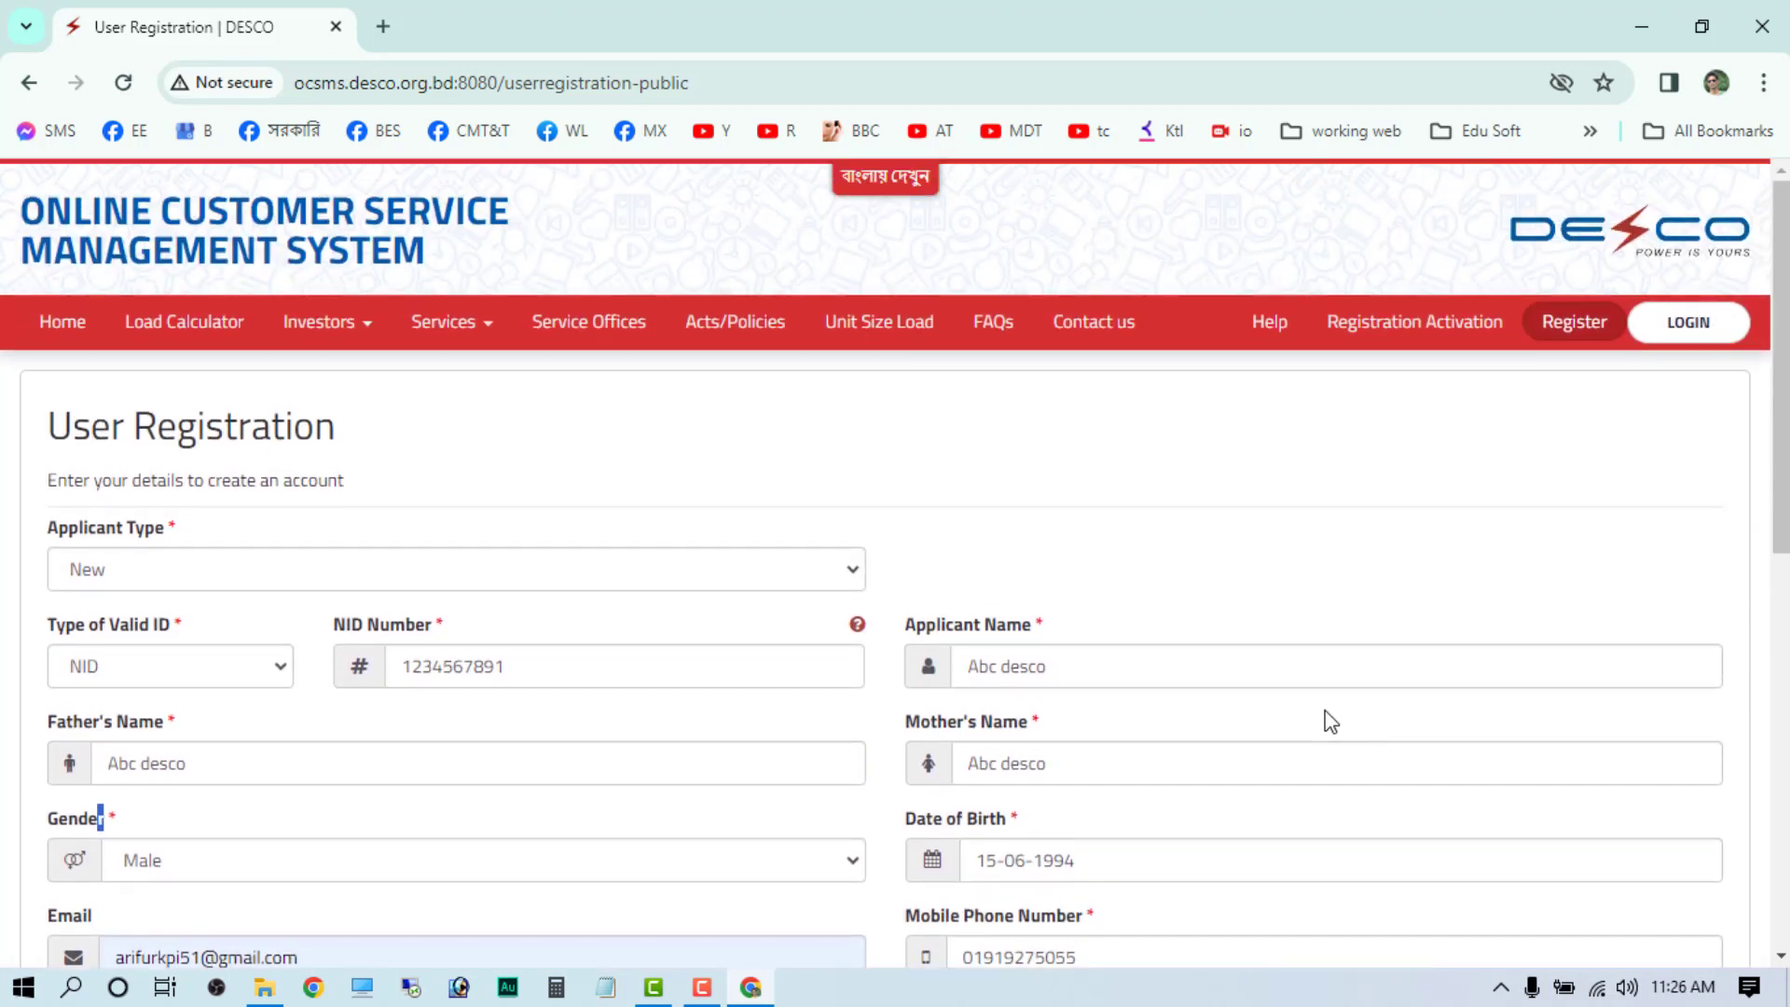
pyautogui.scroll(-7, 1351, 636)
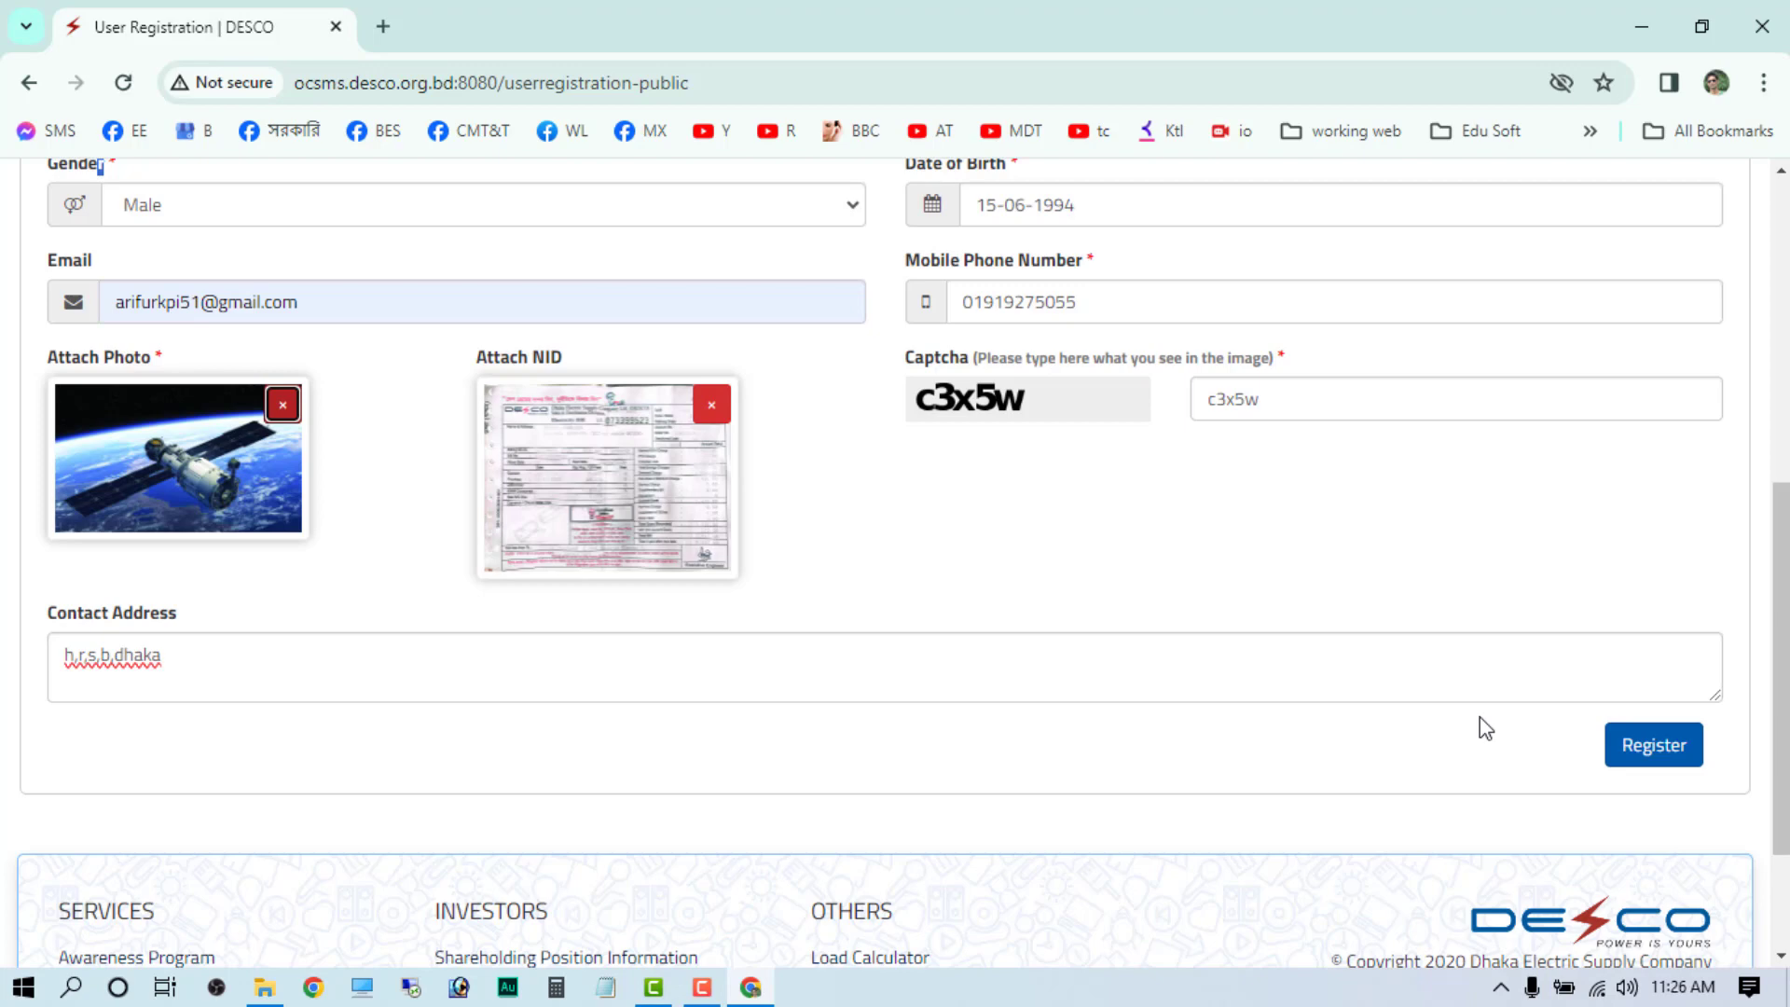
pyautogui.scroll(7, 1480, 719)
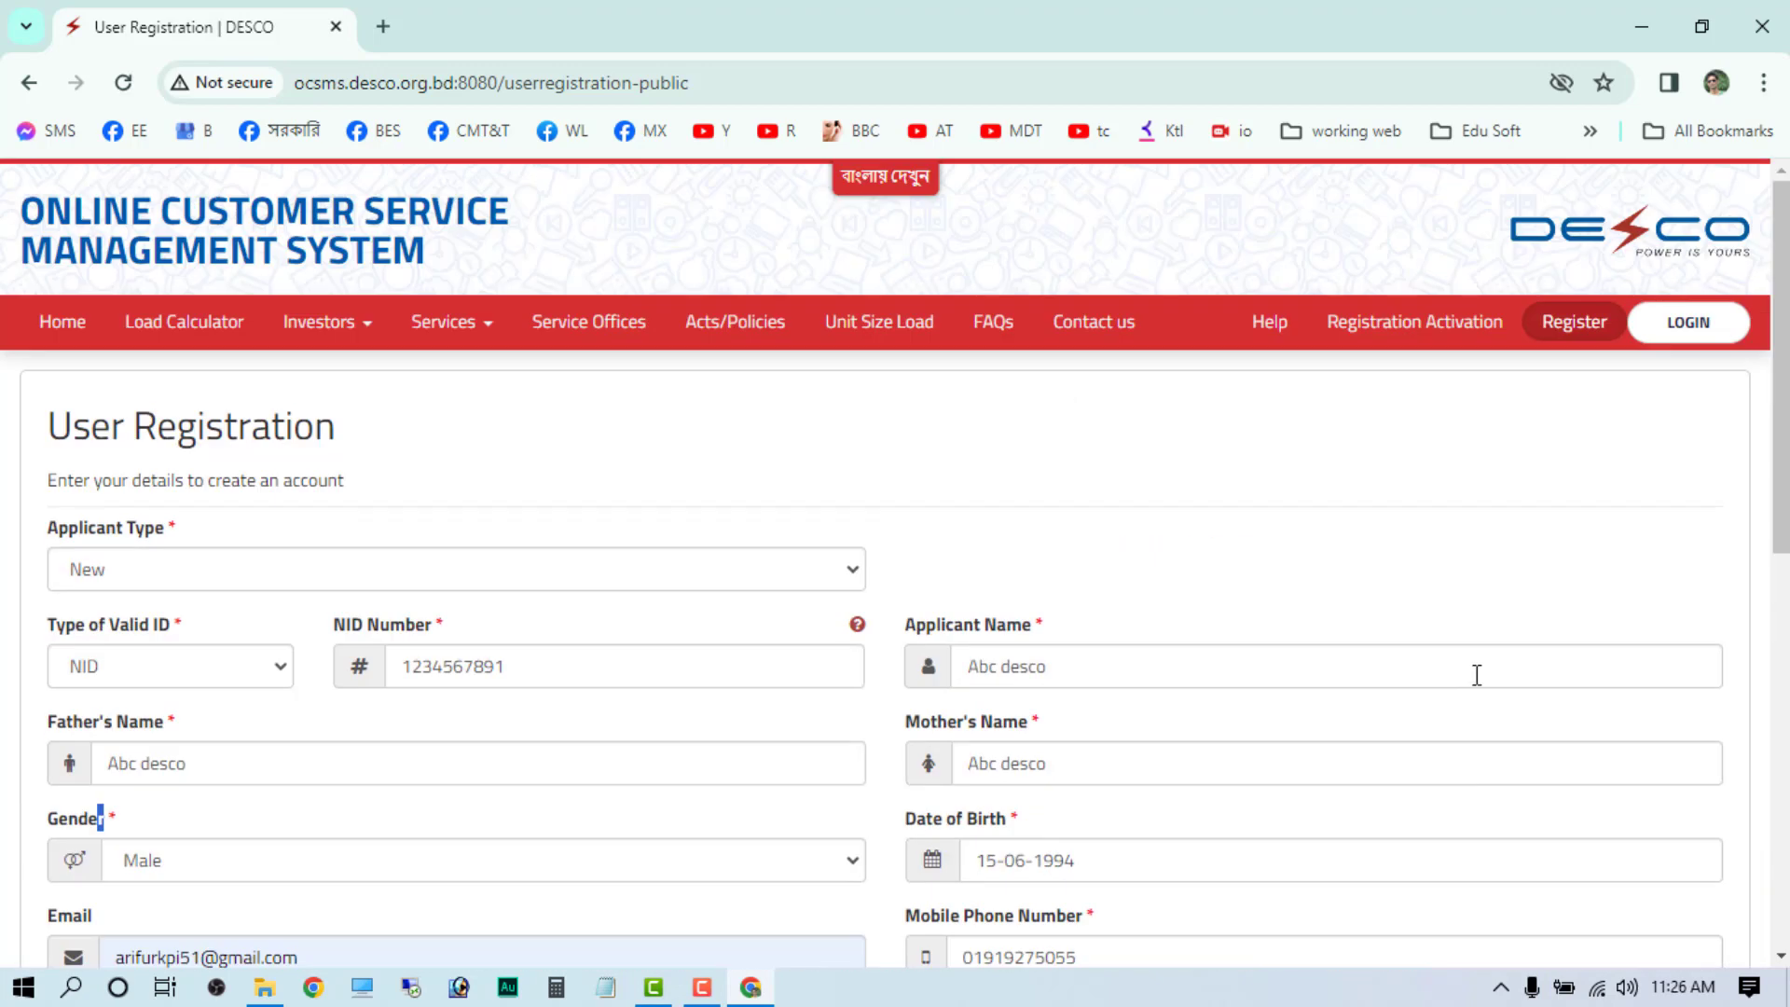
# - Bring up the LOGIN panel and move through its Username and Password fields
pyautogui.click(1723, 345)
pyautogui.click(1059, 404)
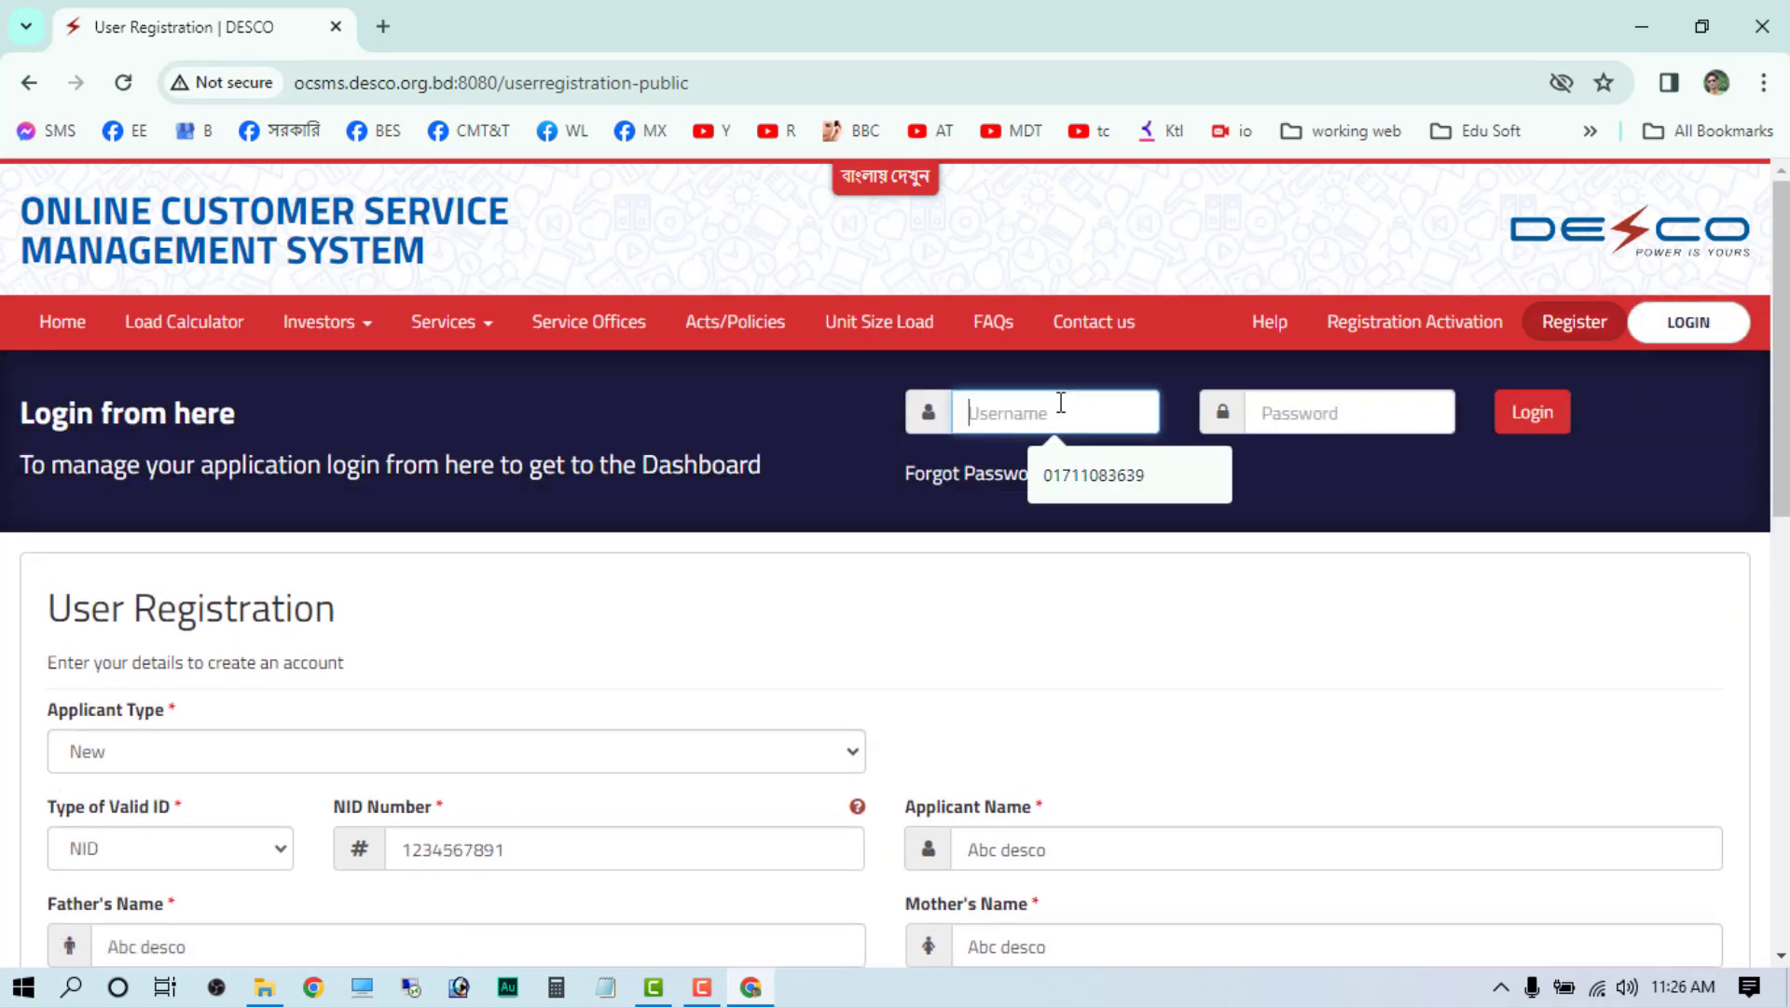
pyautogui.click(1360, 420)
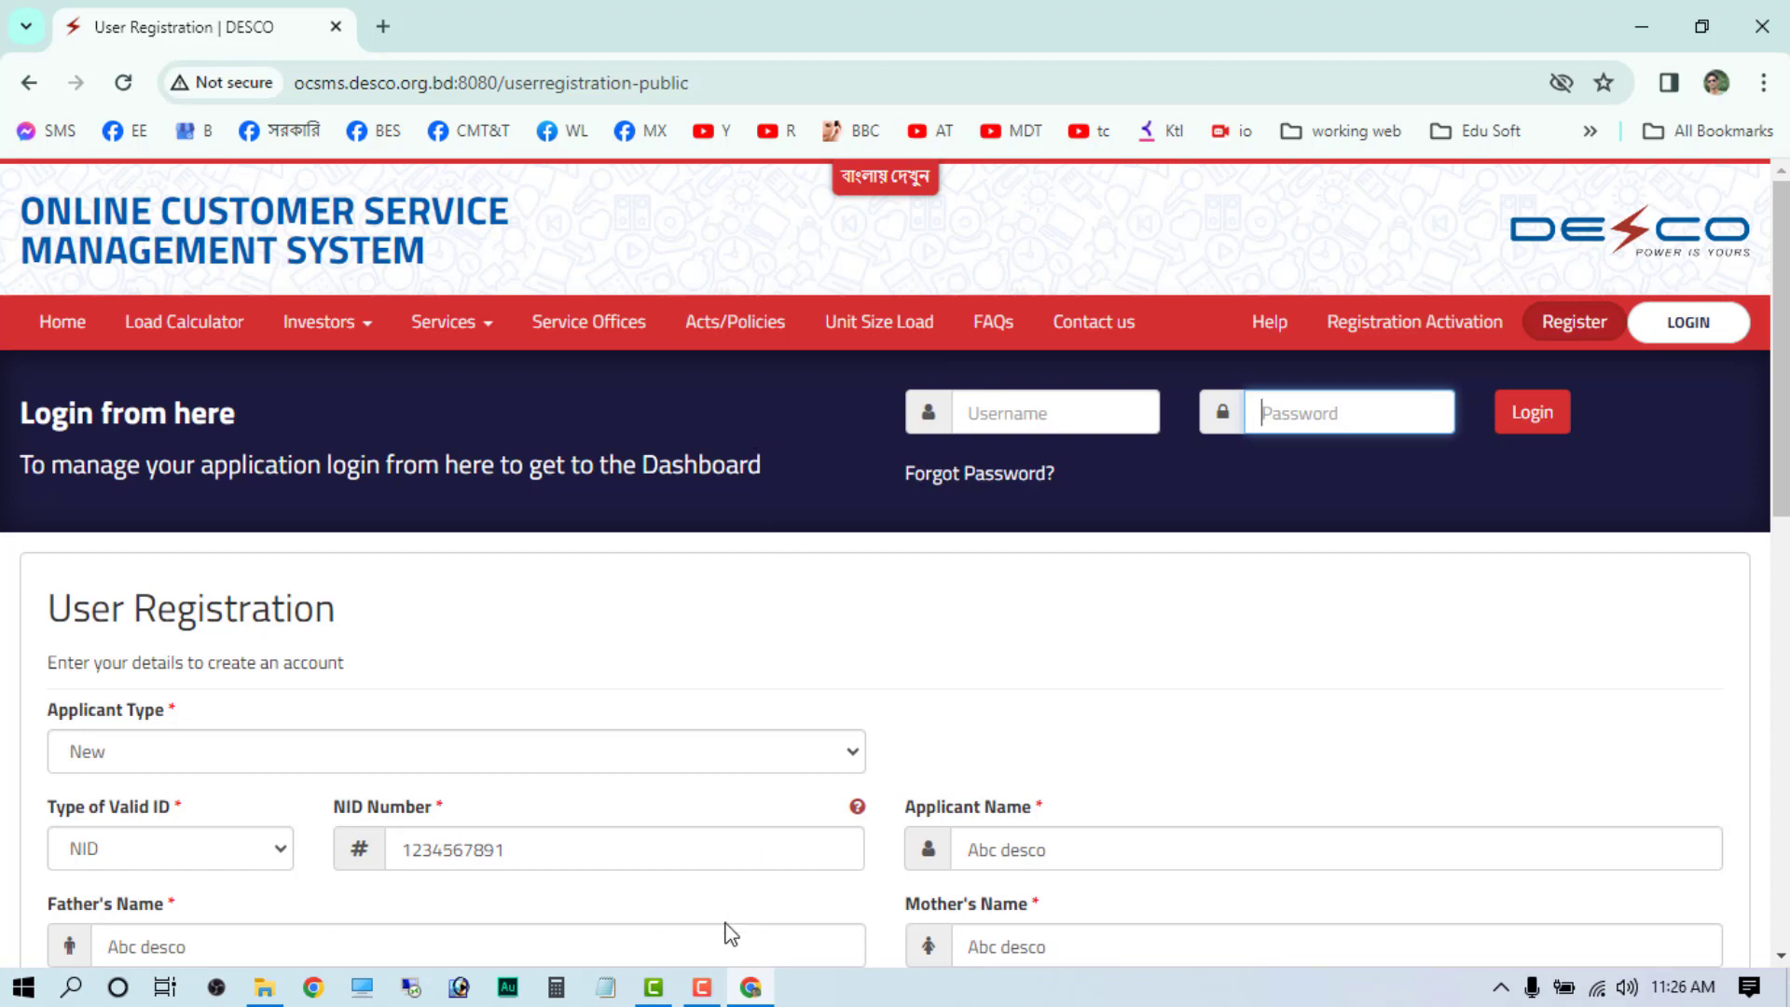
pyautogui.click(701, 991)
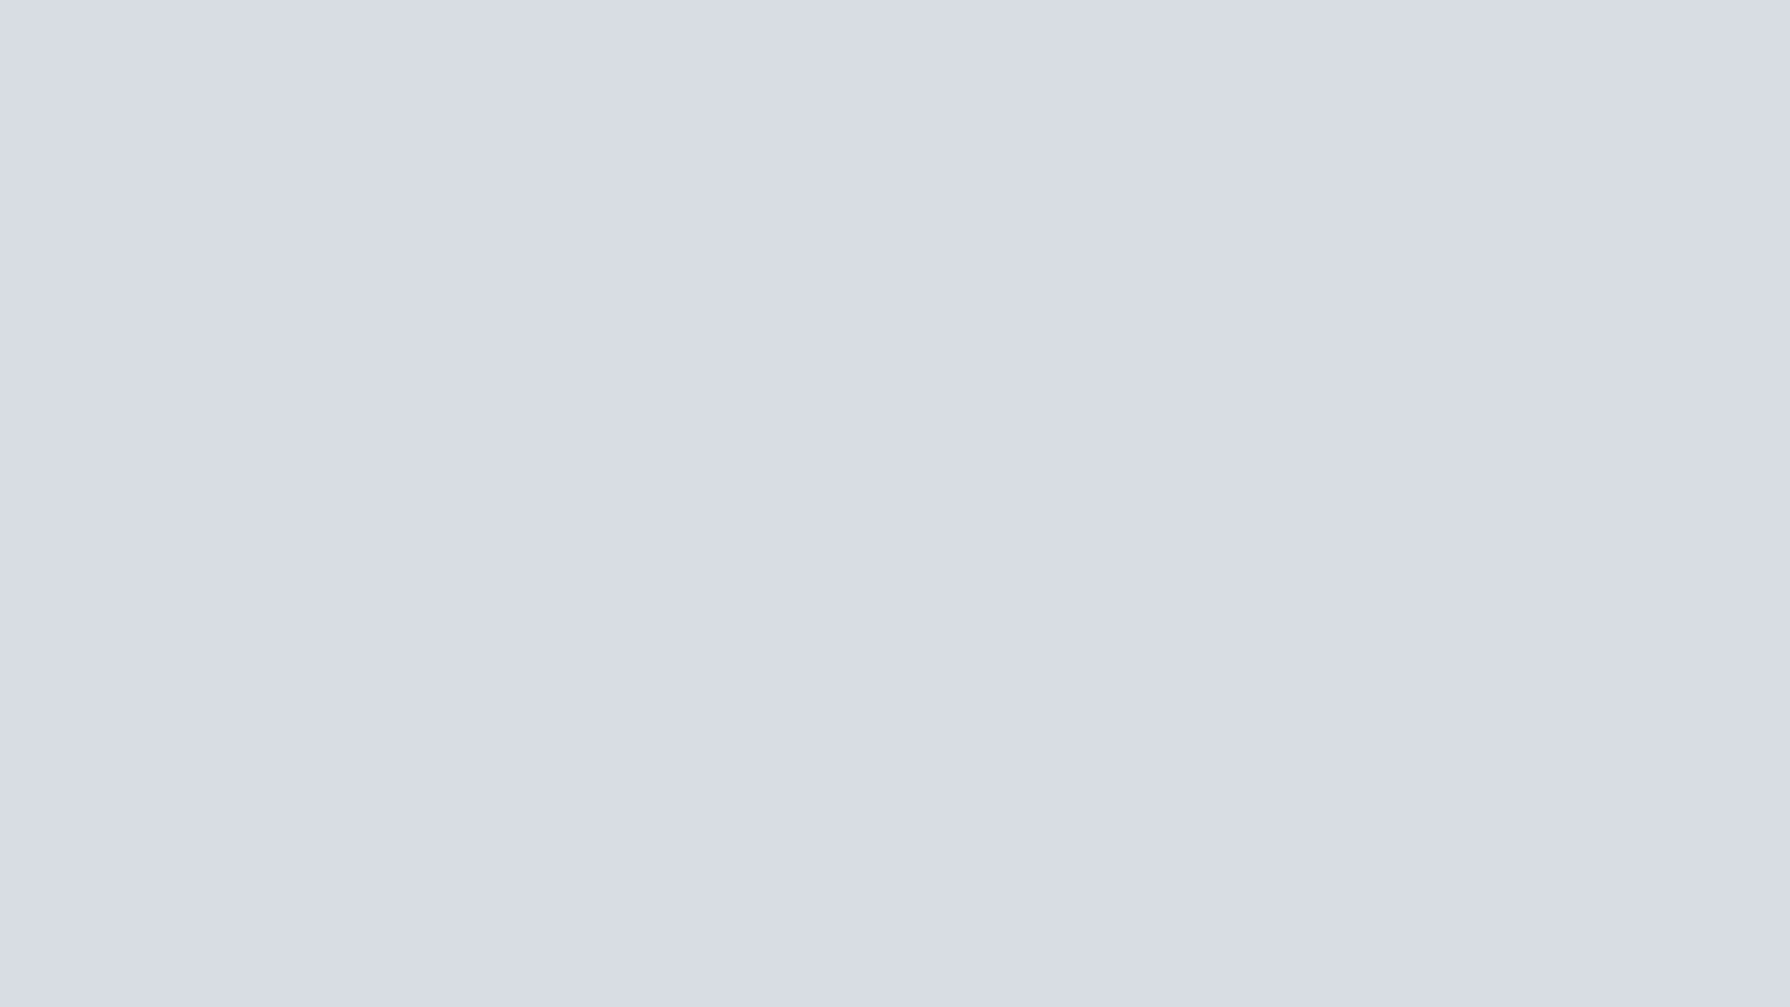